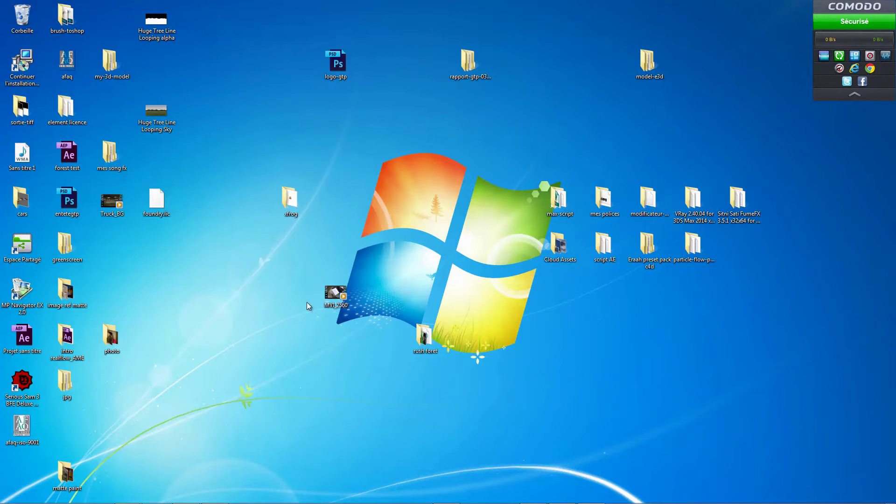
# - Switch to the Chrome window with the "dessin parlant" YouTube video and play the clip, pausing and replaying it to show the talking drawing
pyautogui.moveTo(200, 503)
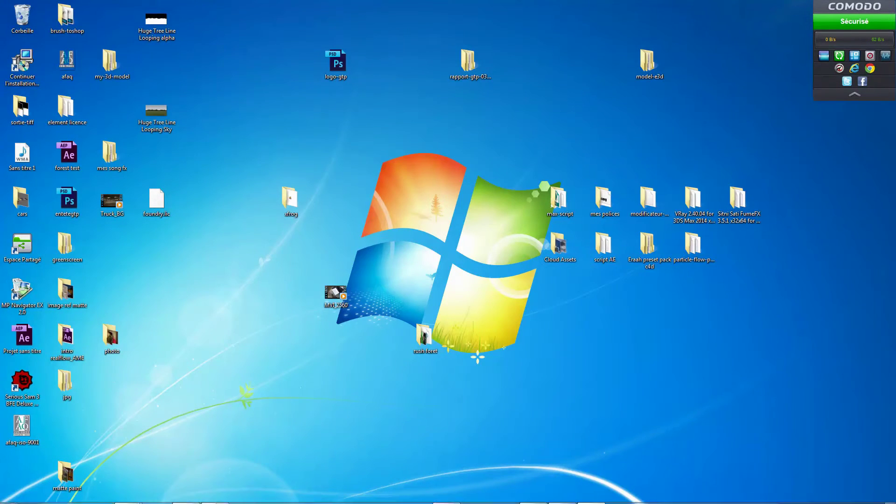
pyautogui.moveTo(127, 495)
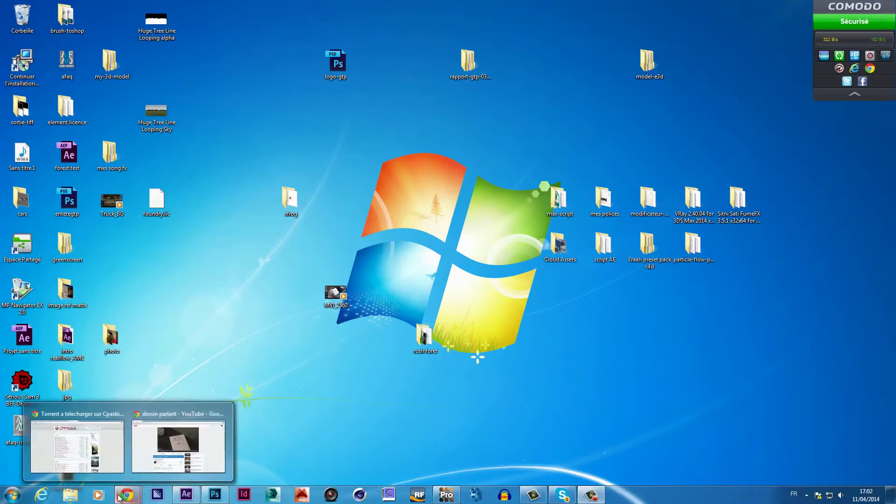
pyautogui.click(141, 464)
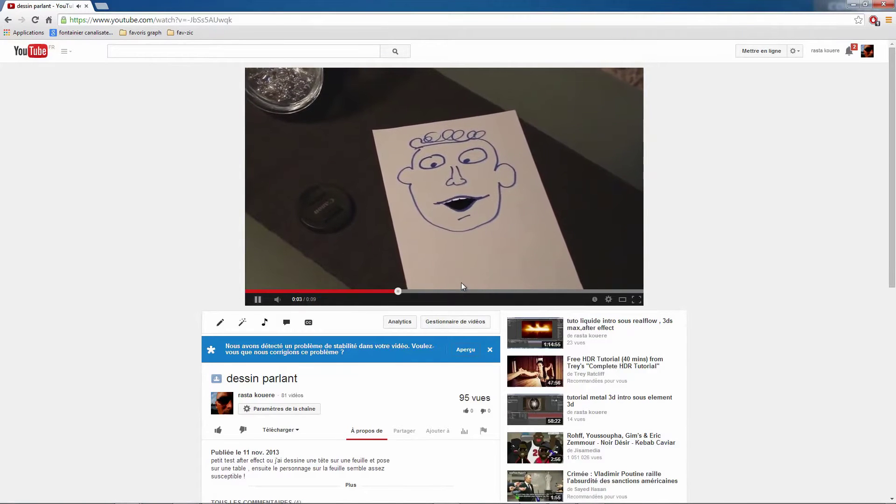
pyautogui.click(495, 233)
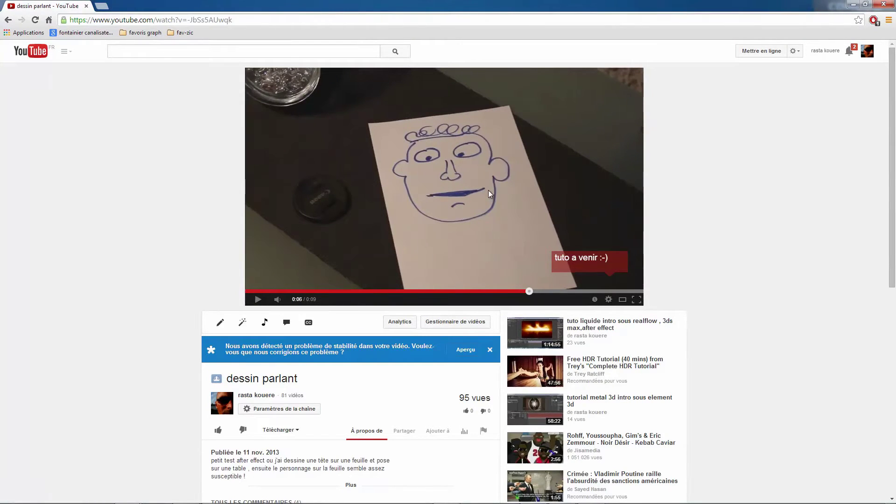
pyautogui.click(259, 299)
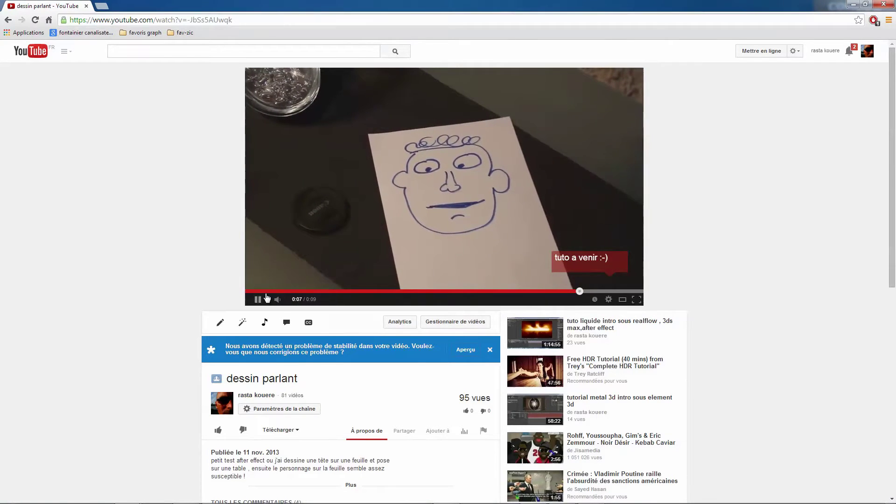
pyautogui.click(271, 292)
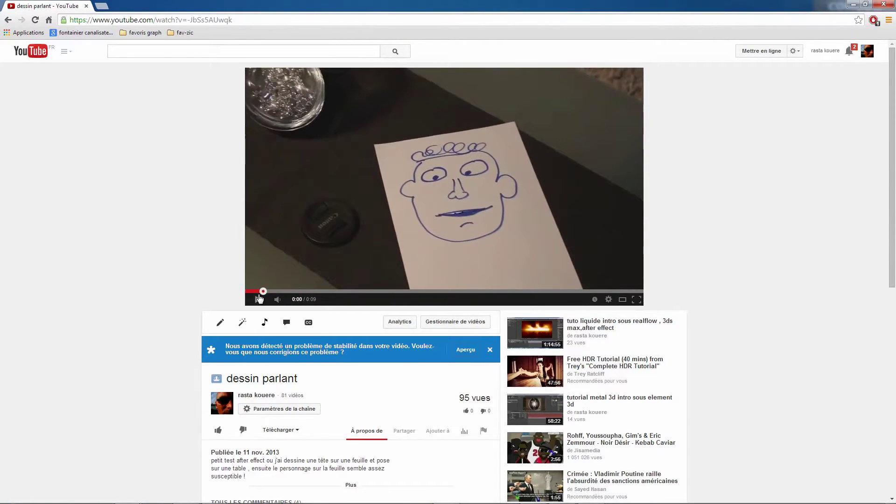
pyautogui.click(257, 299)
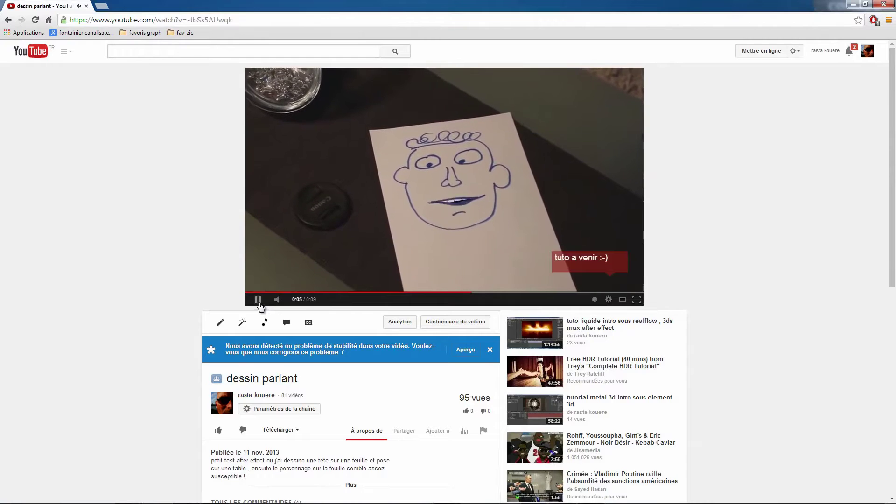
pyautogui.click(260, 305)
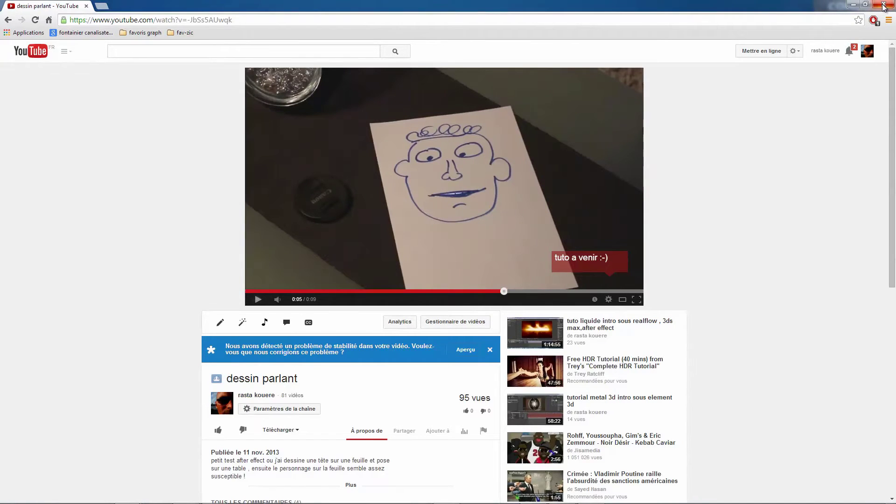
# - Search Google for "mamoworld" in a new browser tab and open the mamoworld.com home page
pyautogui.click(102, 5)
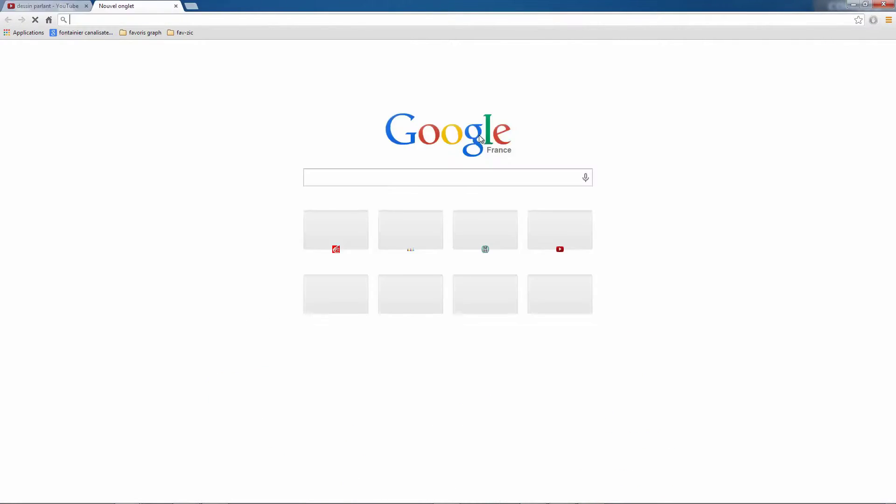
pyautogui.click(374, 179)
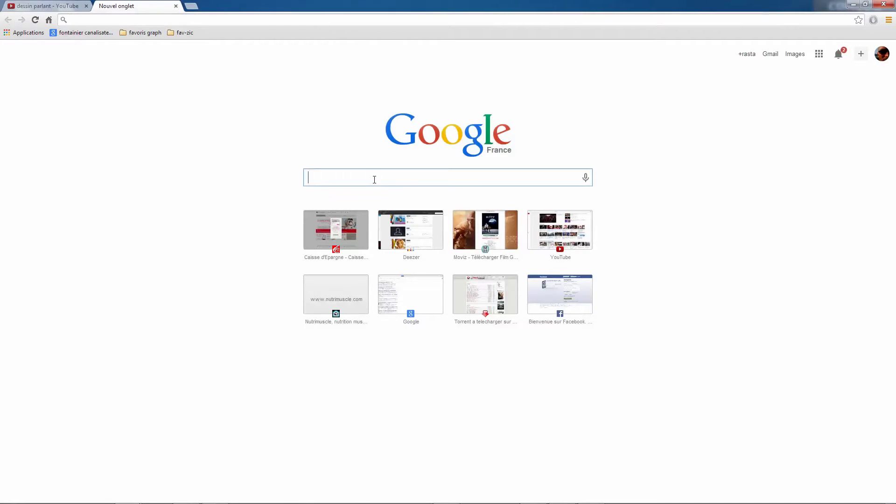
pyautogui.write('mamo')
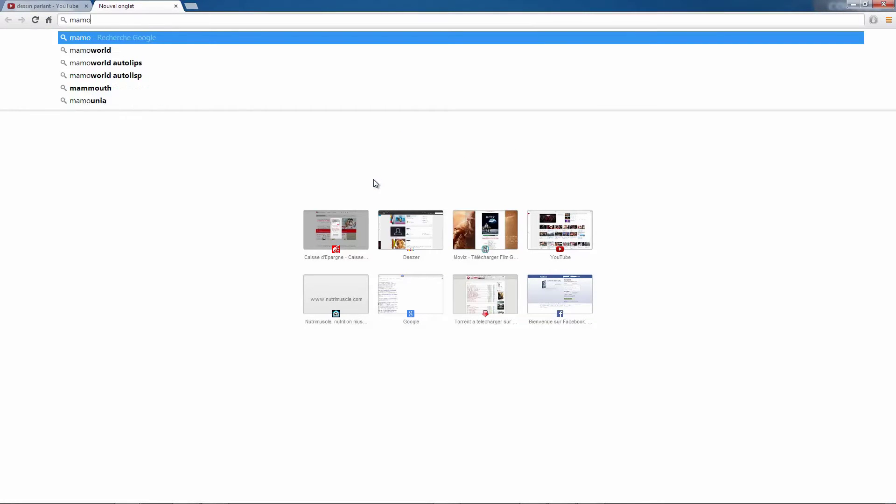
pyautogui.write('world')
pyautogui.press('Return')
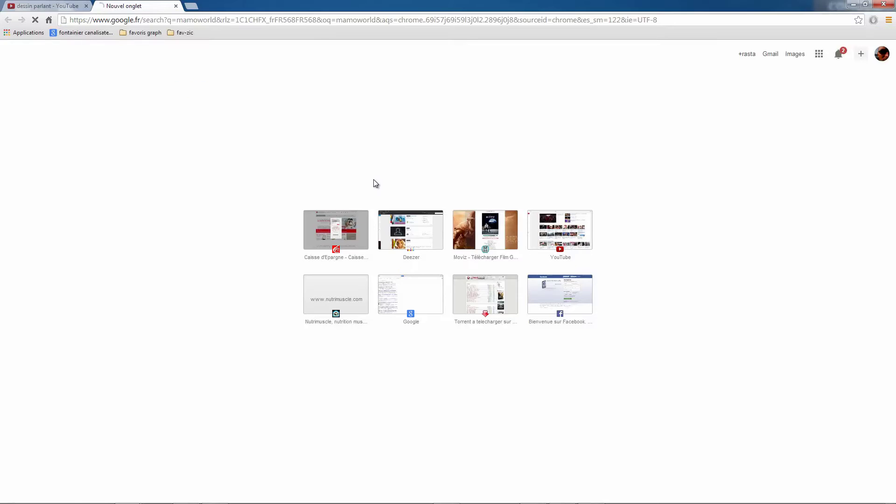
pyautogui.click(135, 131)
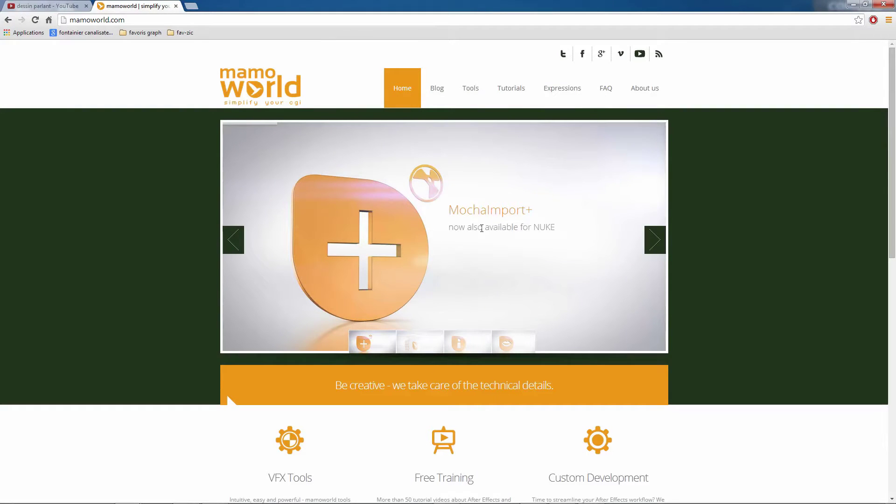
# - Browse the featured After Effects tools in the slideshow on the mamoworld home page
pyautogui.click(655, 243)
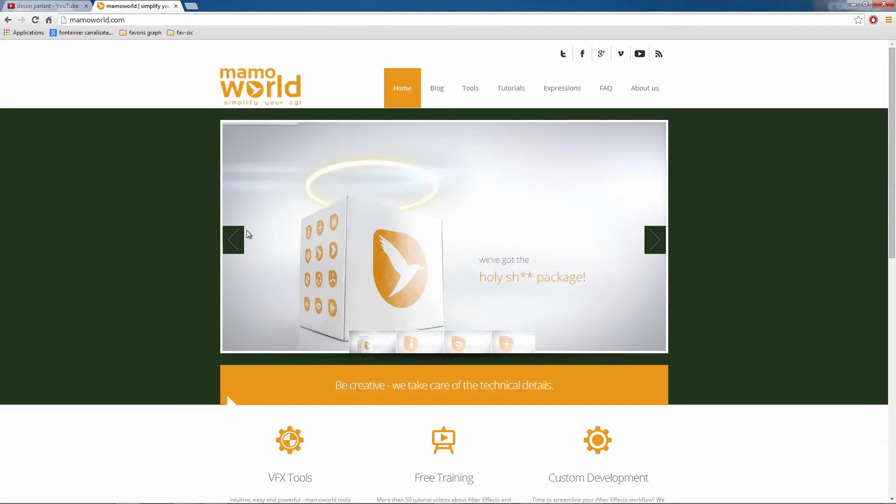
pyautogui.click(239, 240)
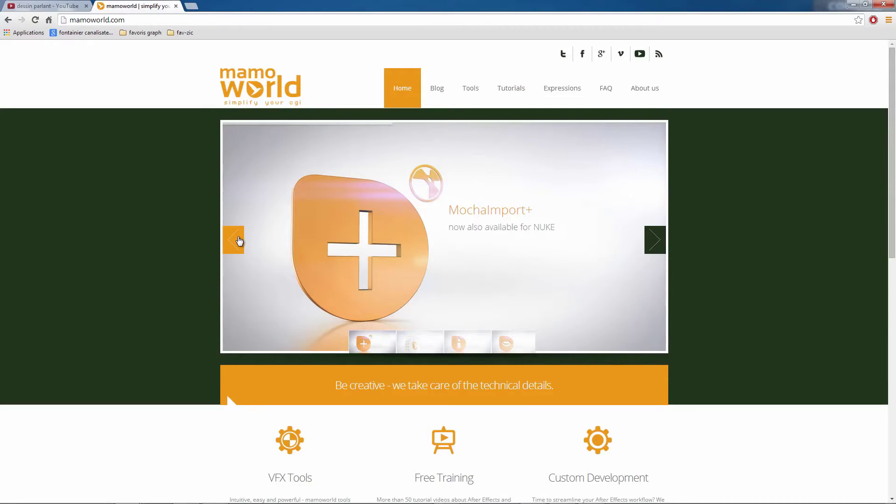
pyautogui.click(238, 241)
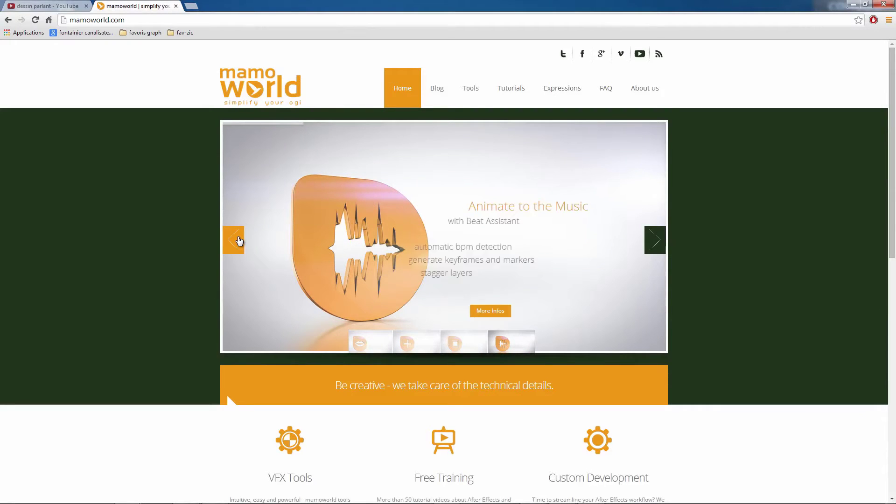
pyautogui.click(239, 241)
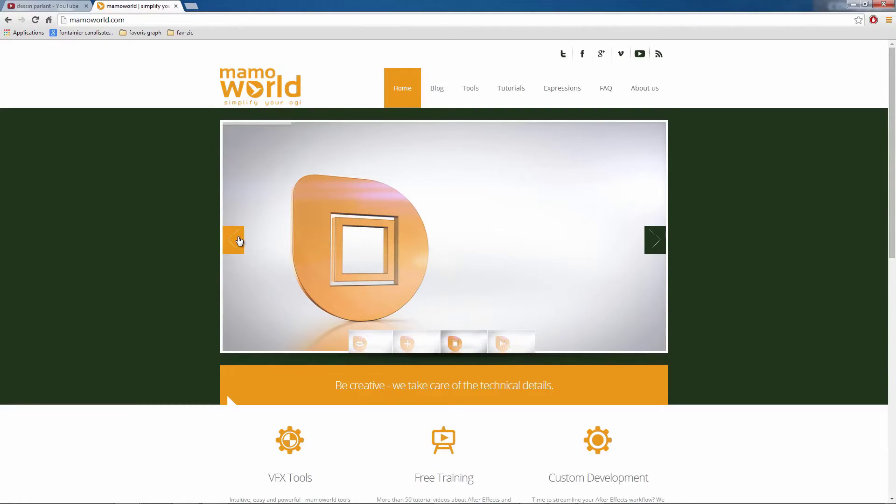
pyautogui.click(233, 247)
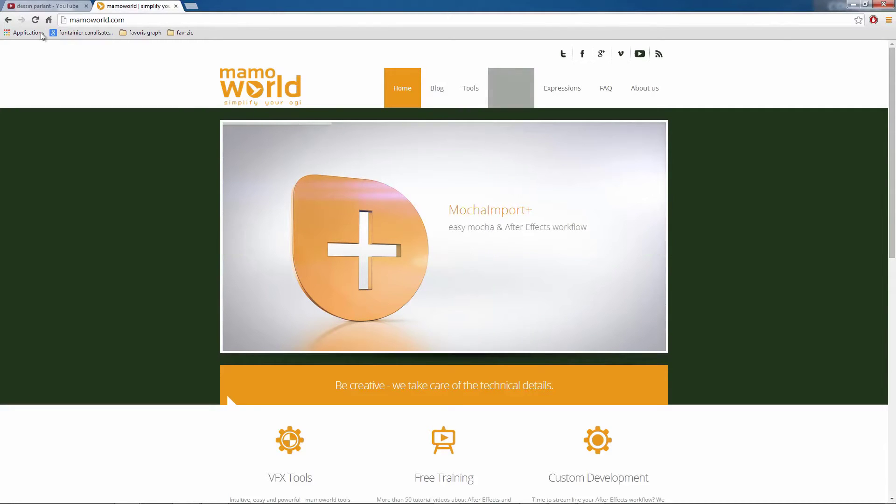
# - Return to the Google results, search for "mamoworld autolips" and open the aescripts Auto Lip-Sync result
pyautogui.click(8, 20)
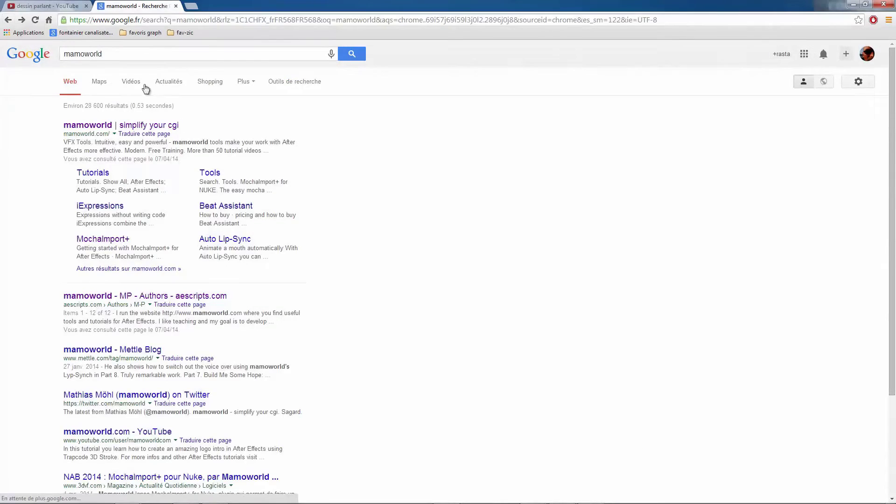
pyautogui.click(117, 56)
pyautogui.write('a')
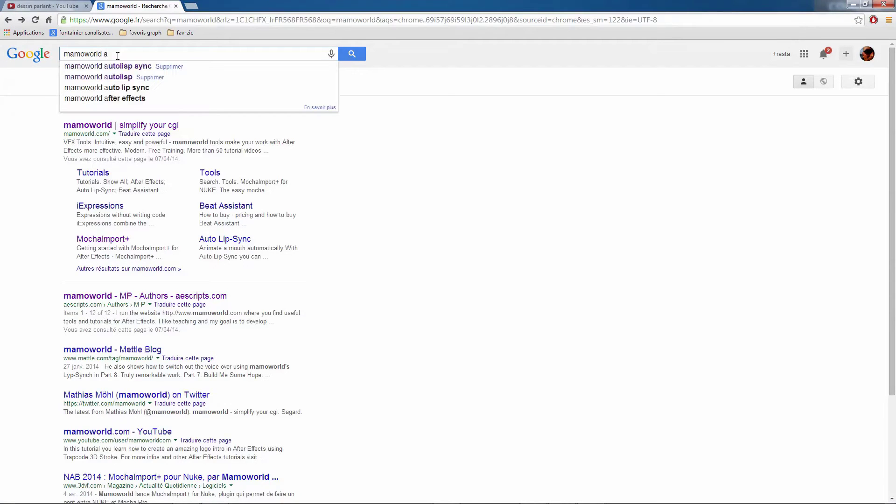
pyautogui.write('utolips')
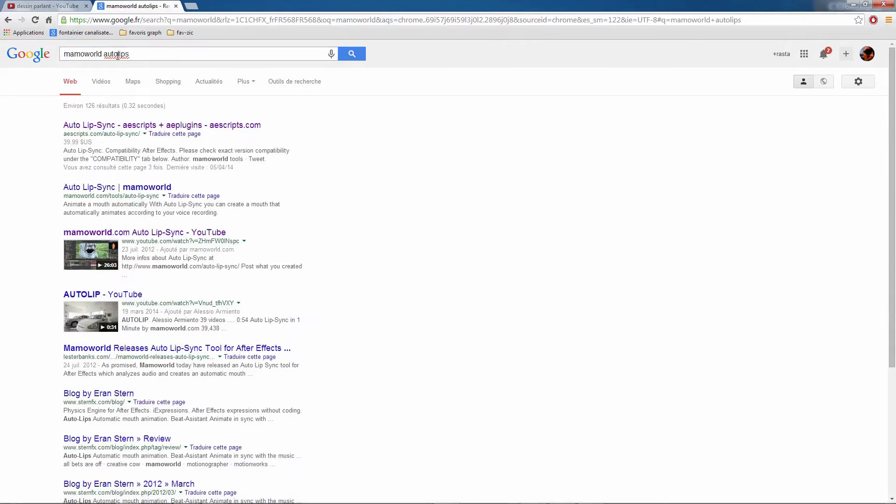
pyautogui.click(175, 134)
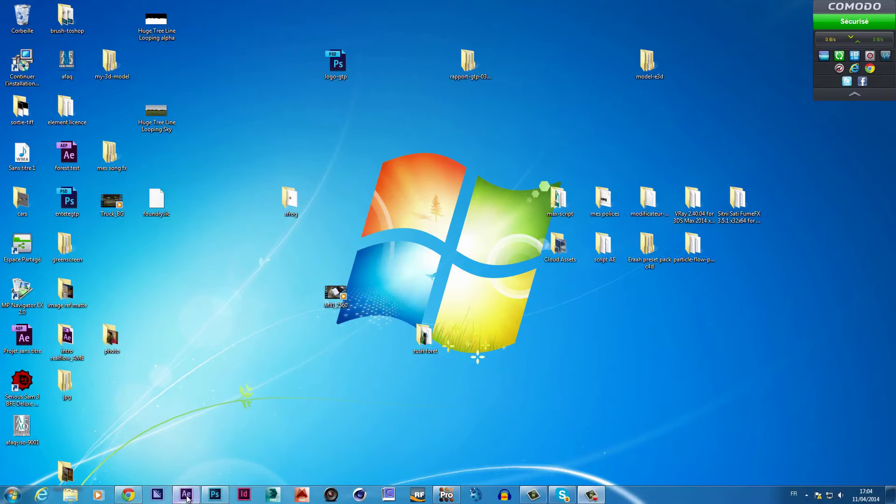
# - Switch to After Effects and create a composition from the MVI_2560.MOV footage
pyautogui.click(186, 494)
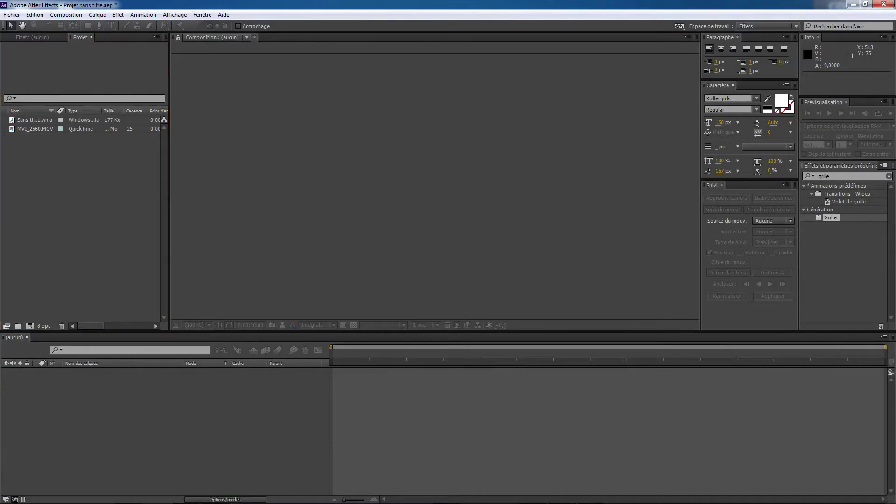
pyautogui.click(68, 201)
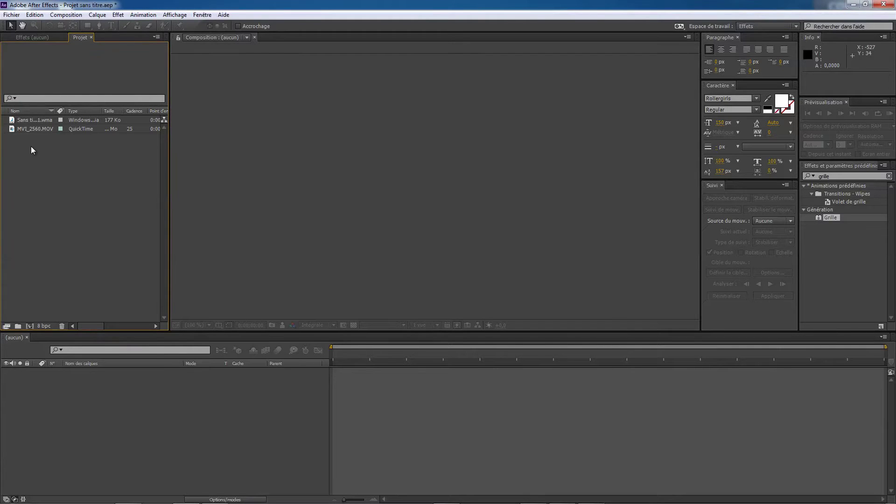
pyautogui.click(39, 129)
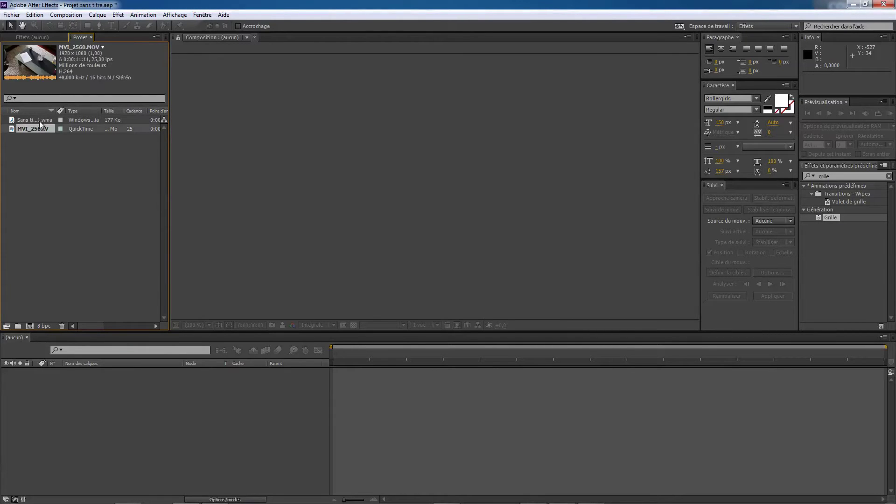
pyautogui.moveTo(41, 129); pyautogui.dragTo(85, 401)
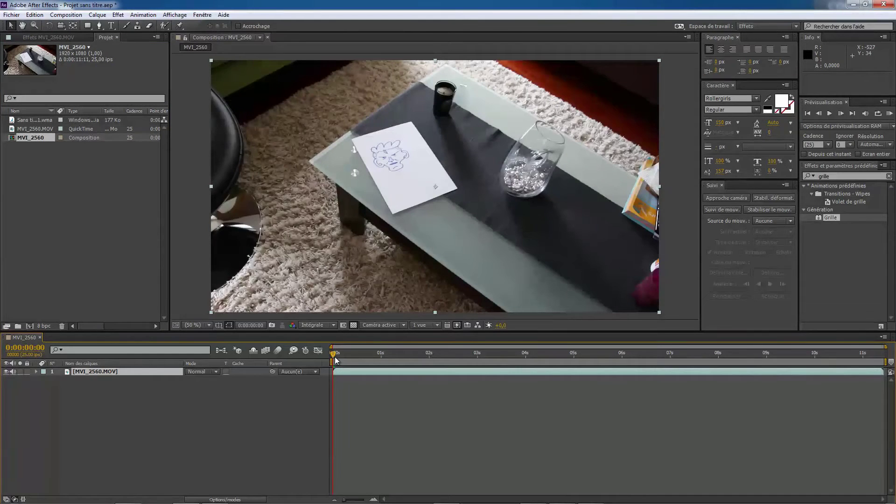
pyautogui.moveTo(334, 358); pyautogui.dragTo(312, 388)
# - Add Sans titre 1.wma below the video layer as the only audible track, muting the video's sound, and RAM-preview the composition
pyautogui.click(35, 120)
pyautogui.moveTo(39, 124); pyautogui.dragTo(136, 416)
pyautogui.click(13, 371)
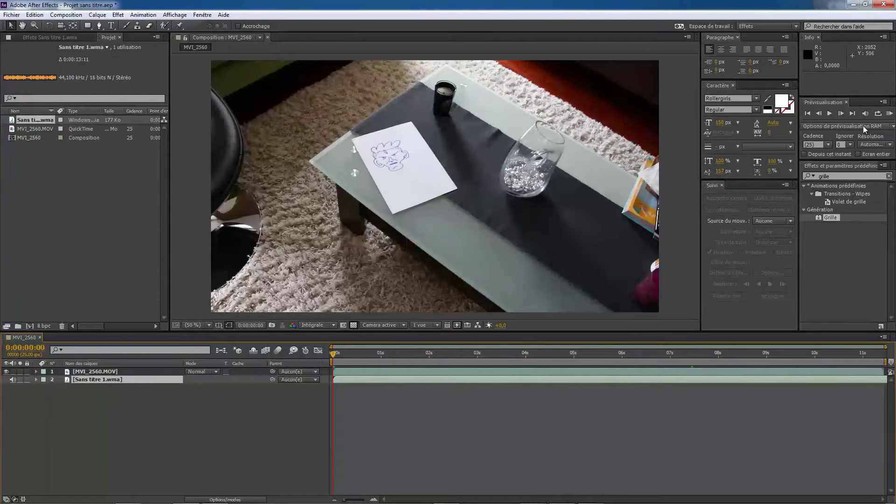
pyautogui.click(890, 114)
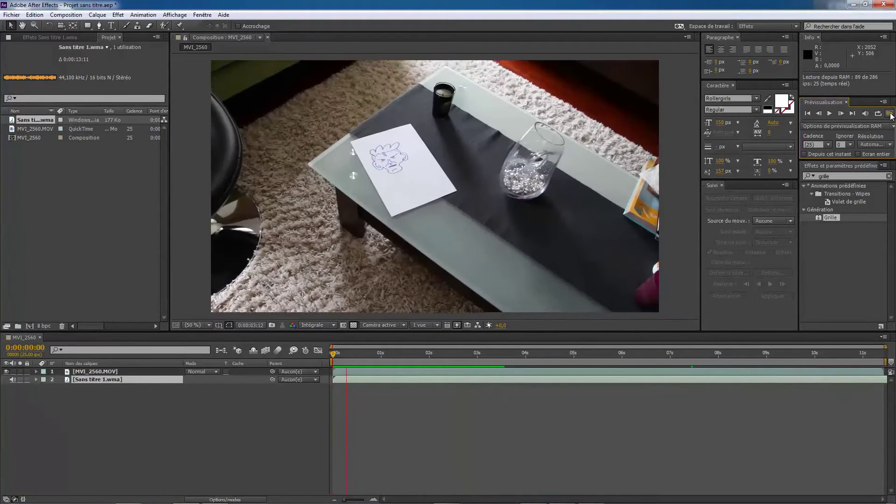
pyautogui.click(489, 225)
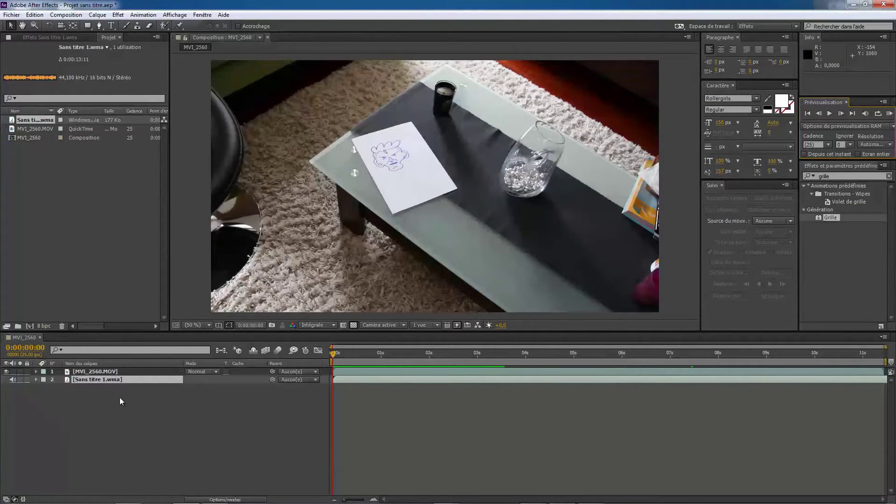
# - Time-stretch the Sans titre 1.wma layer with a stretch factor of 75, holding its in-point, and RAM-preview the faster voice
pyautogui.rightClick(110, 380)
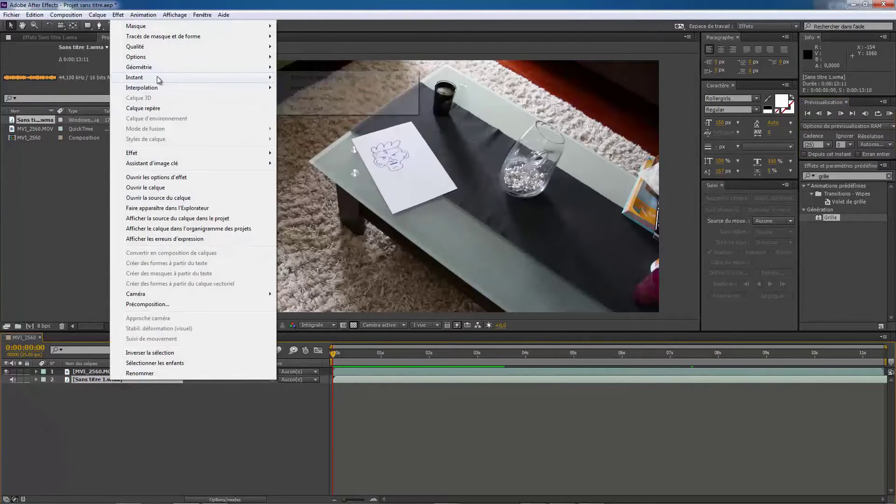
pyautogui.moveTo(158, 78)
pyautogui.click(318, 98)
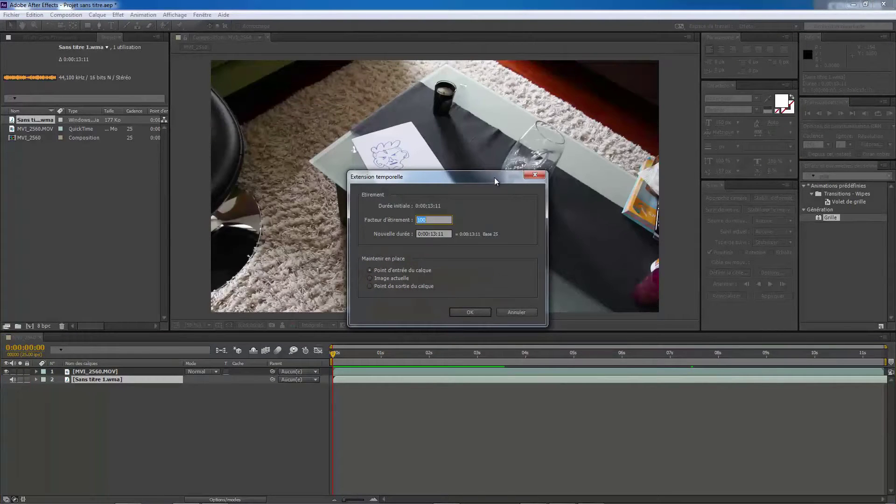
pyautogui.moveTo(494, 177); pyautogui.dragTo(589, 129)
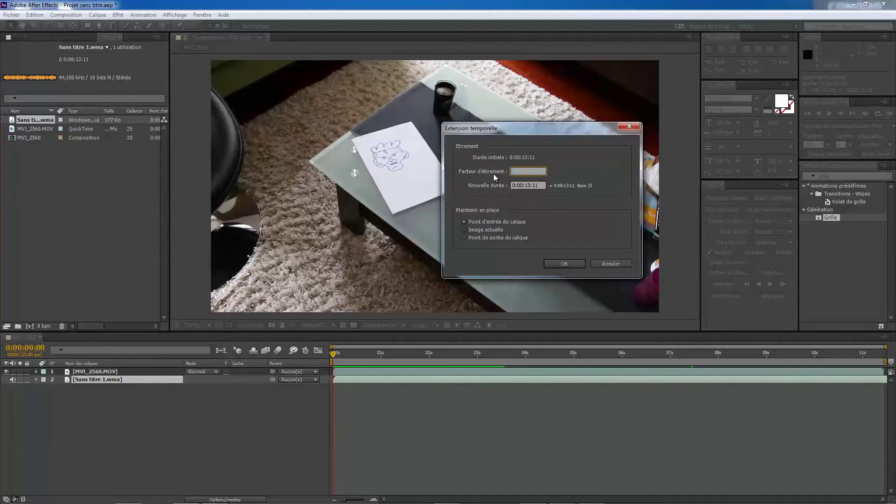
pyautogui.write('75')
pyautogui.press('Return')
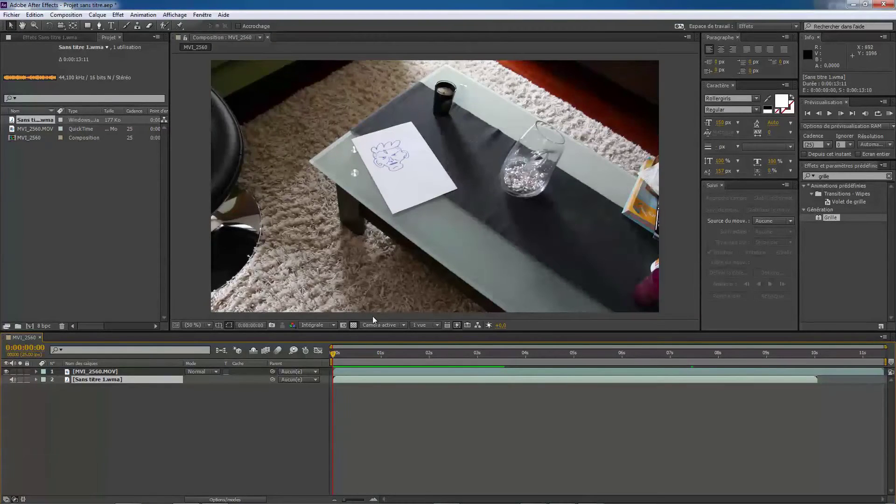
pyautogui.click(889, 114)
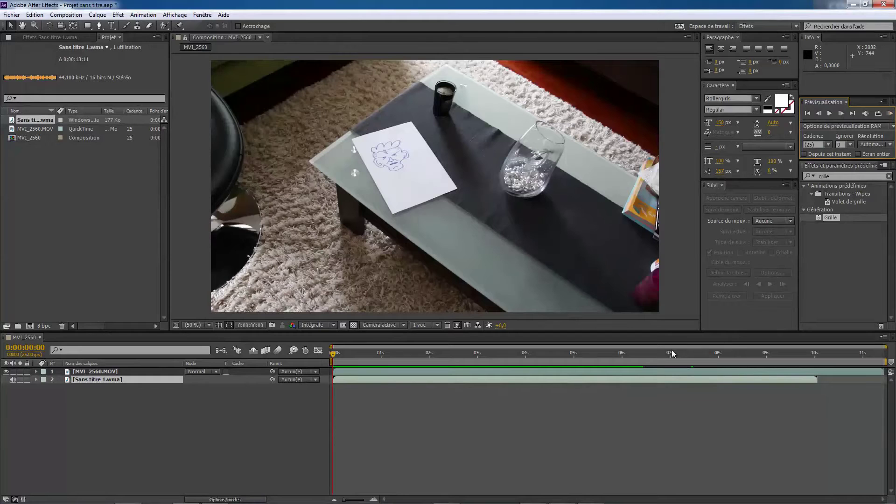
# - Trim about 2 seconds 17 frames off the start of the MVI_2560.MOV layer and slide it back near the composition's start
pyautogui.moveTo(464, 373); pyautogui.dragTo(475, 372)
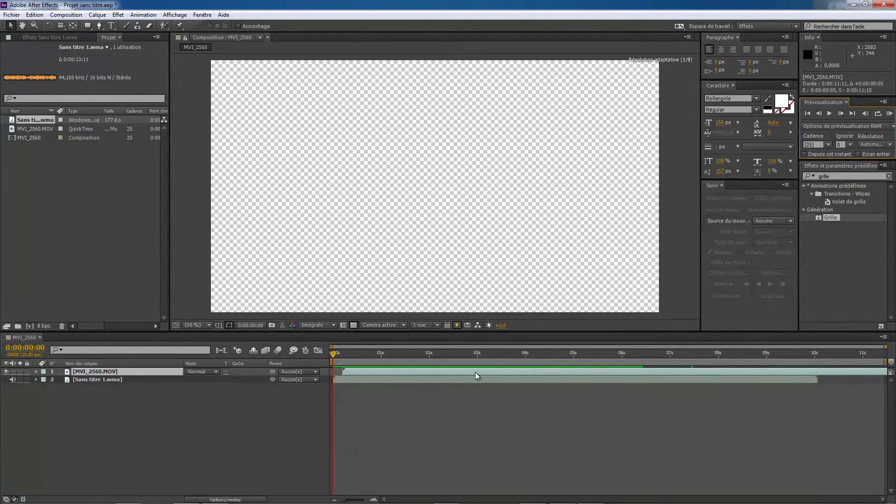
pyautogui.moveTo(342, 371); pyautogui.dragTo(471, 372)
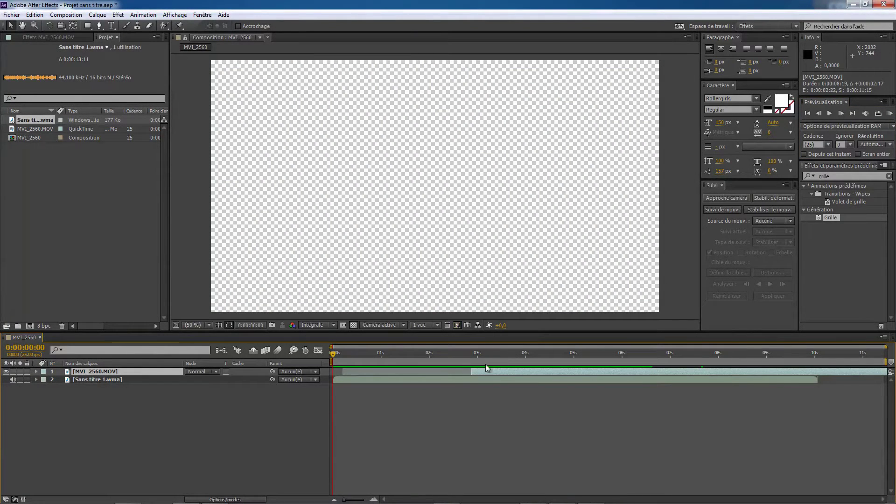
pyautogui.moveTo(555, 371); pyautogui.dragTo(416, 386)
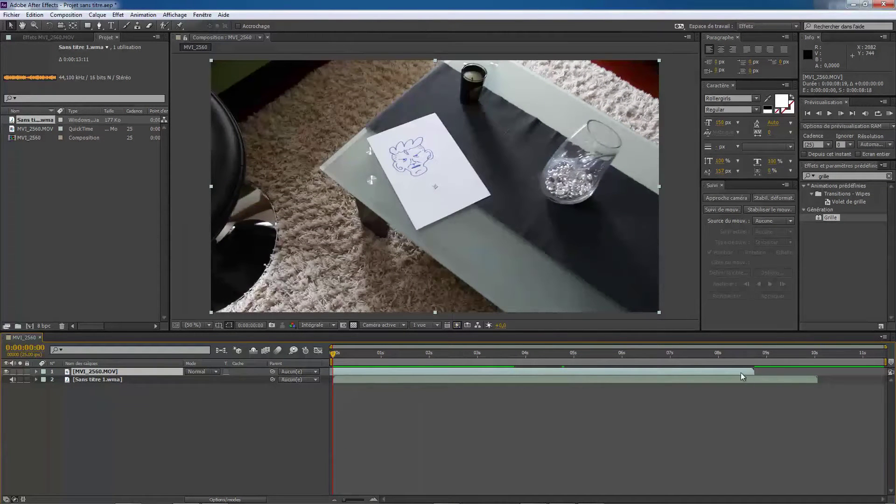
pyautogui.moveTo(741, 372); pyautogui.dragTo(790, 370)
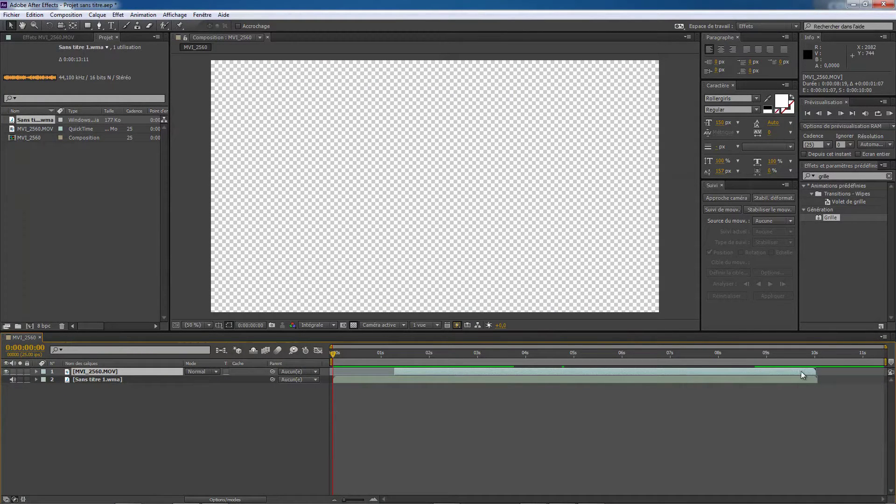
pyautogui.moveTo(802, 374); pyautogui.dragTo(752, 373)
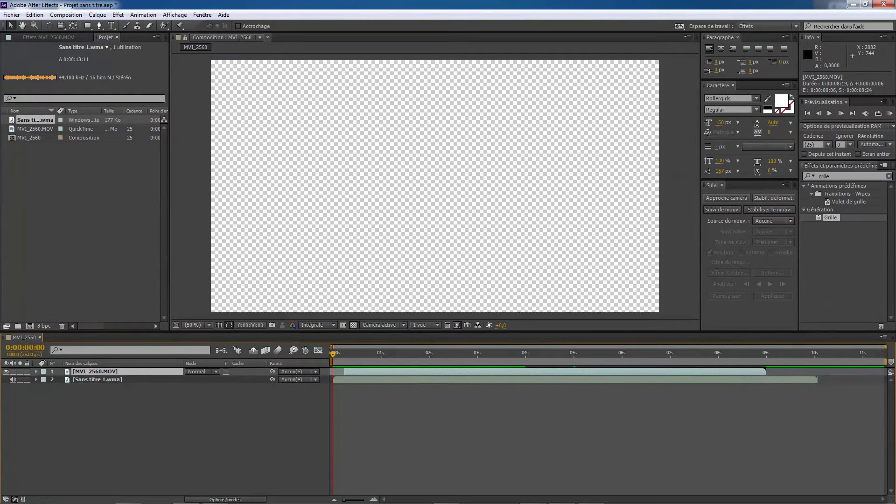
# - RAM-preview the composition and trim the end of the Sans titre 1.wma layer to about 0:00:09:07
pyautogui.click(889, 114)
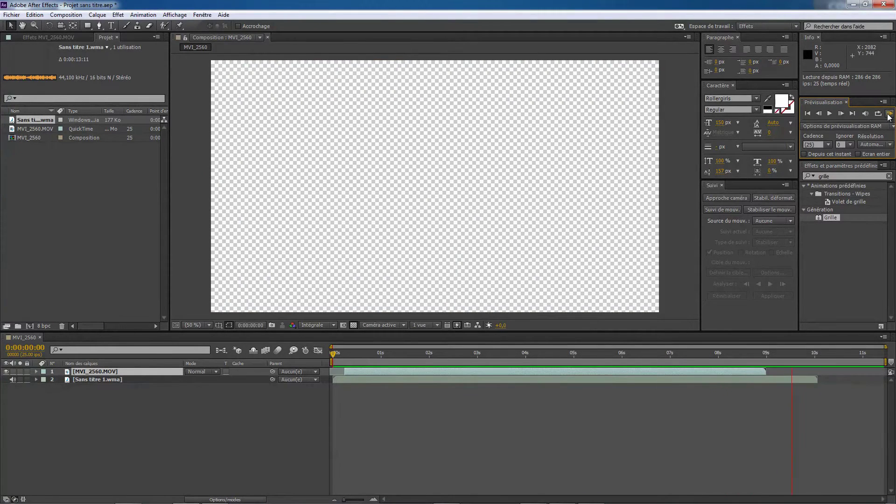
pyautogui.click(889, 115)
pyautogui.click(813, 378)
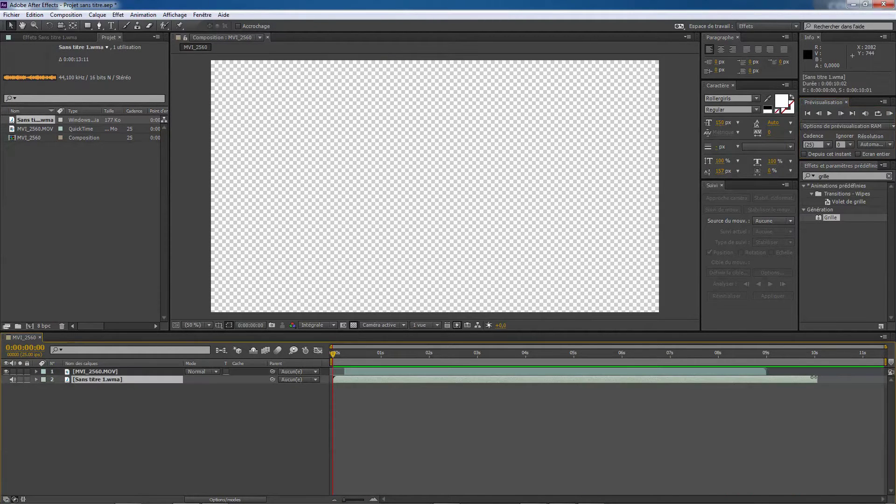
pyautogui.moveTo(816, 378); pyautogui.dragTo(785, 382)
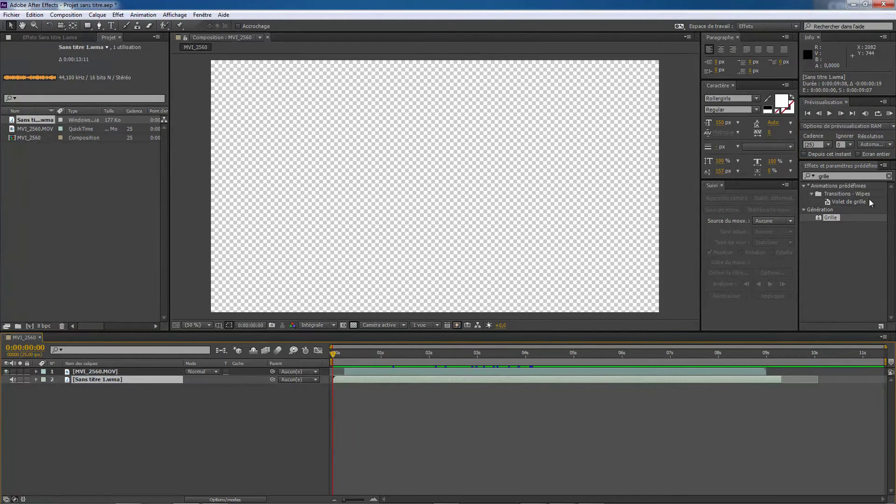
# - RAM-preview the shortened voice and extend the end of the Sans titre 1.wma layer to 0:00:09:11
pyautogui.click(889, 113)
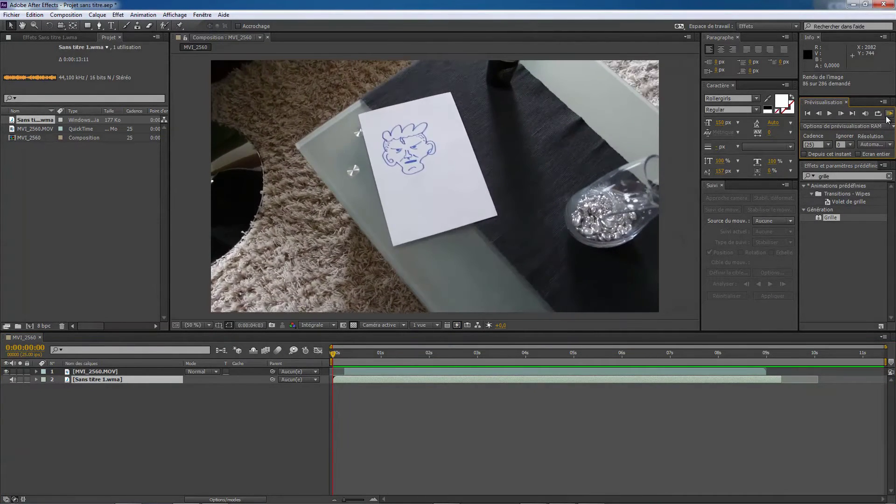
pyautogui.click(888, 114)
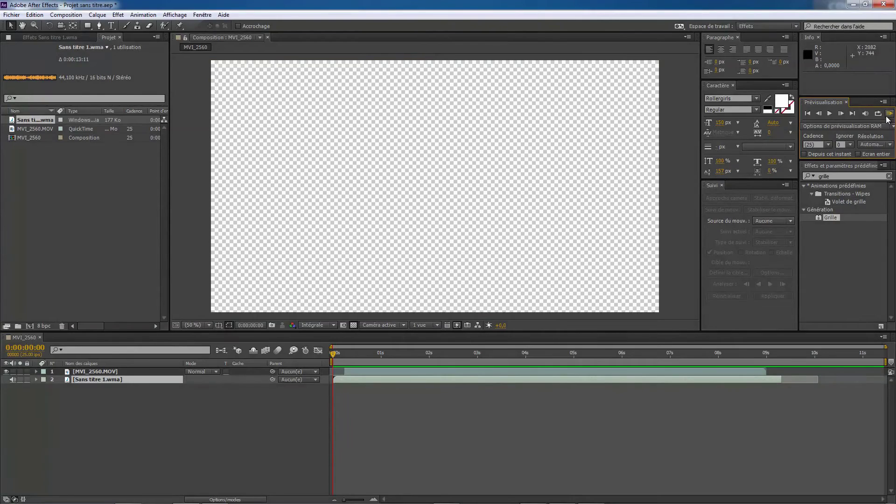
pyautogui.click(887, 117)
pyautogui.click(888, 119)
pyautogui.moveTo(778, 381); pyautogui.dragTo(783, 382)
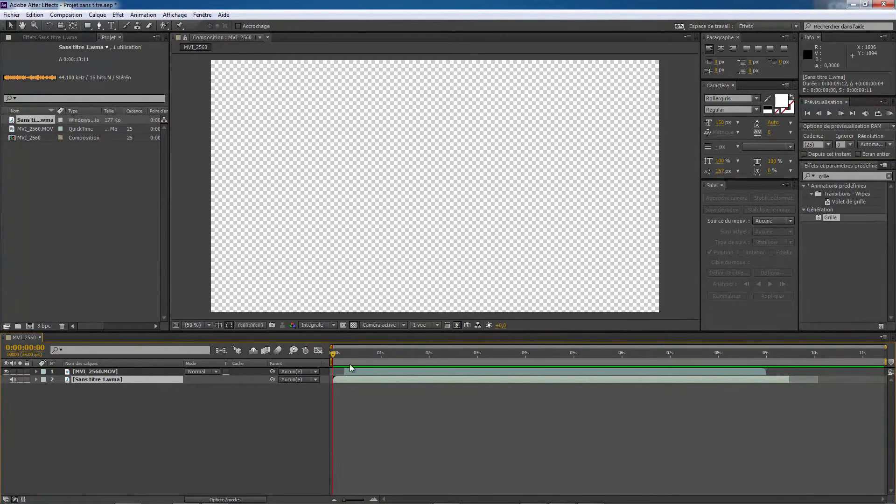
# - RAM-preview only the final seconds by starting the work area shortly before the voice ends, and restore the full work area
pyautogui.moveTo(333, 361); pyautogui.dragTo(752, 360)
pyautogui.click(889, 113)
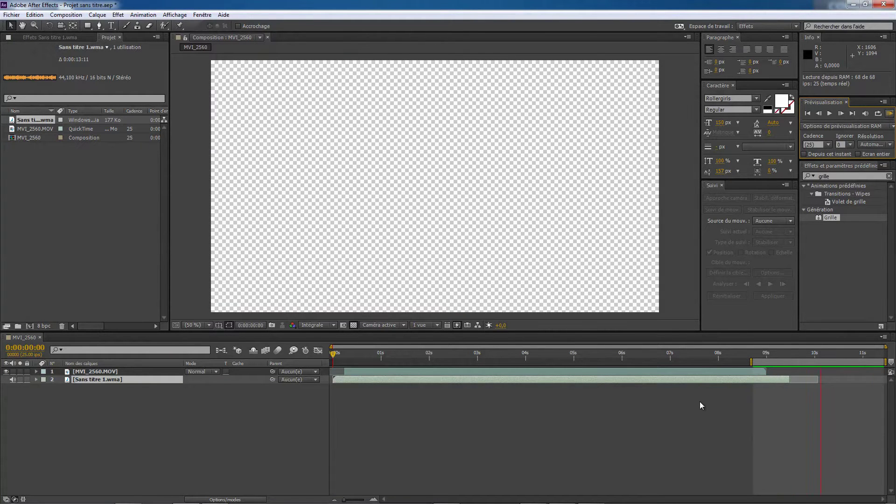
pyautogui.press('space')
pyautogui.moveTo(747, 362); pyautogui.dragTo(883, 362)
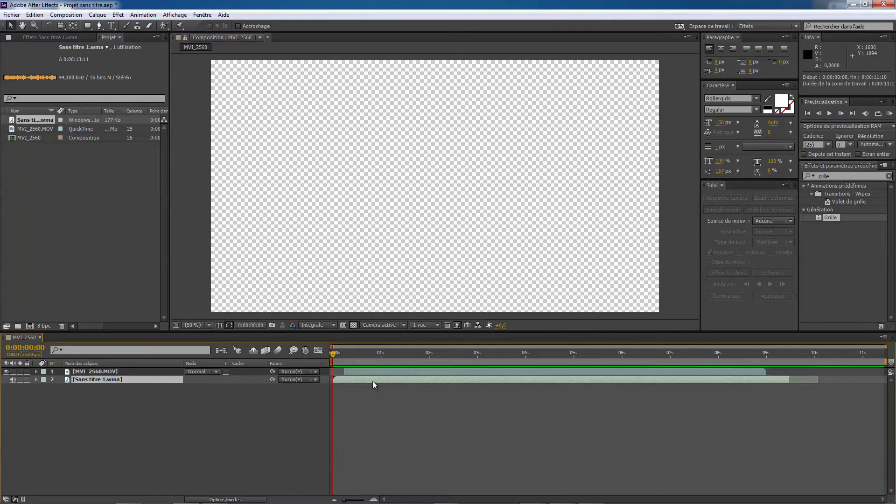
# - Align the end of the MVI_2560.MOV layer with the voice at 0:00:09:11 and extend its start to 0:00:00:00
pyautogui.moveTo(382, 373); pyautogui.dragTo(372, 375)
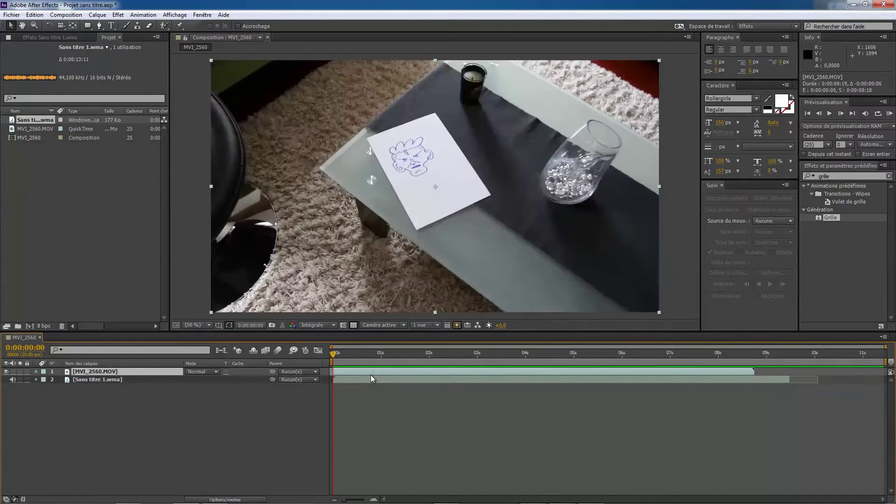
pyautogui.moveTo(682, 372); pyautogui.dragTo(717, 375)
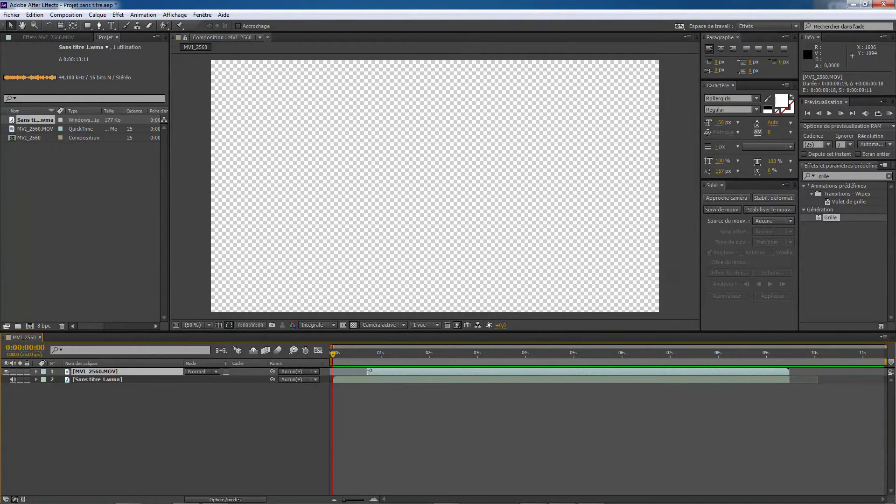
pyautogui.moveTo(369, 371); pyautogui.dragTo(338, 374)
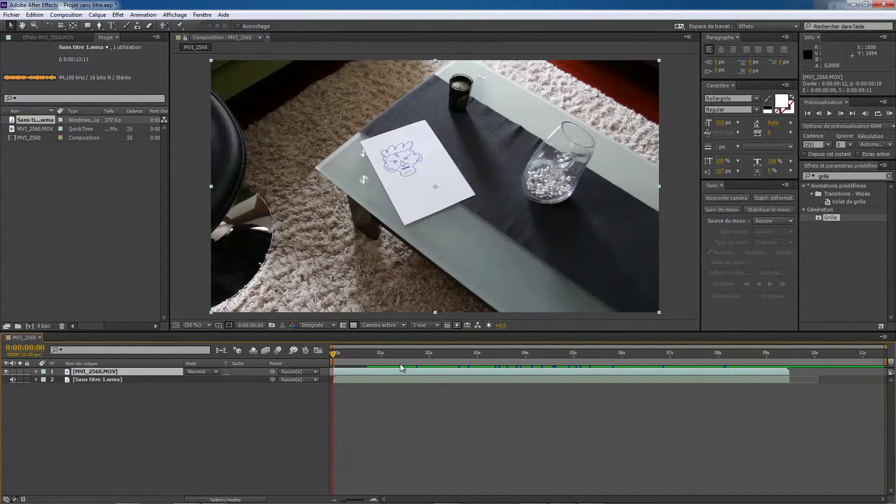
# - End the work area at 0:00:09:11, where both layers finish, and trim the composition to the work area
pyautogui.click(412, 366)
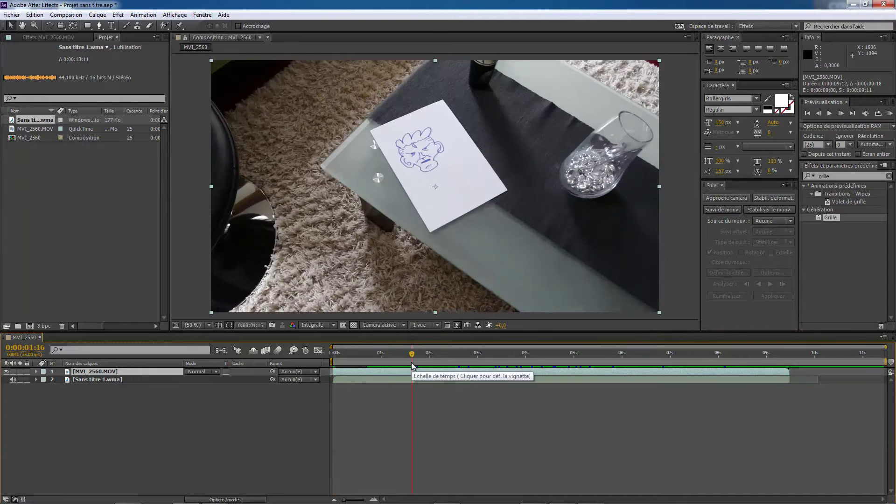
pyautogui.click(711, 392)
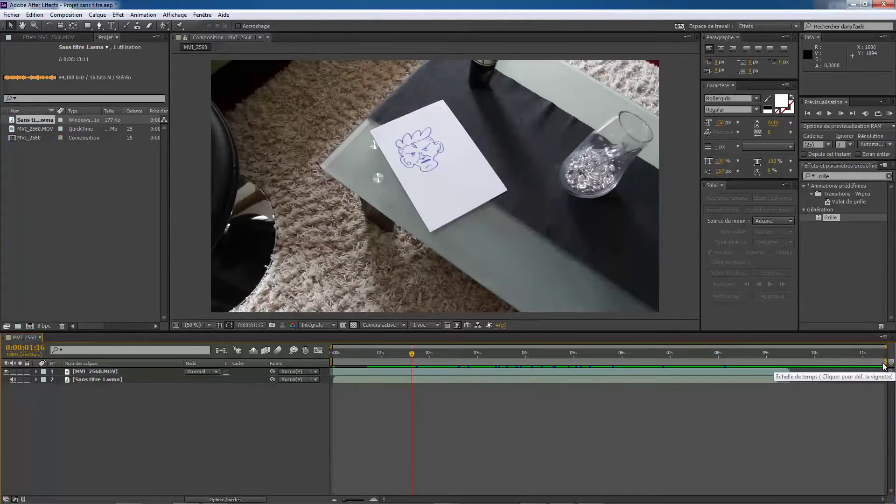
pyautogui.moveTo(880, 364); pyautogui.dragTo(794, 375)
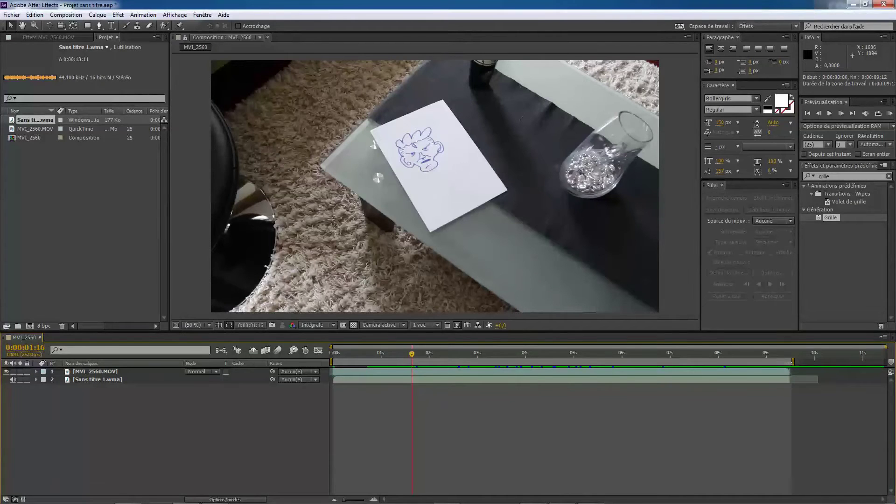
pyautogui.moveTo(794, 361); pyautogui.dragTo(791, 361)
pyautogui.rightClick(791, 362)
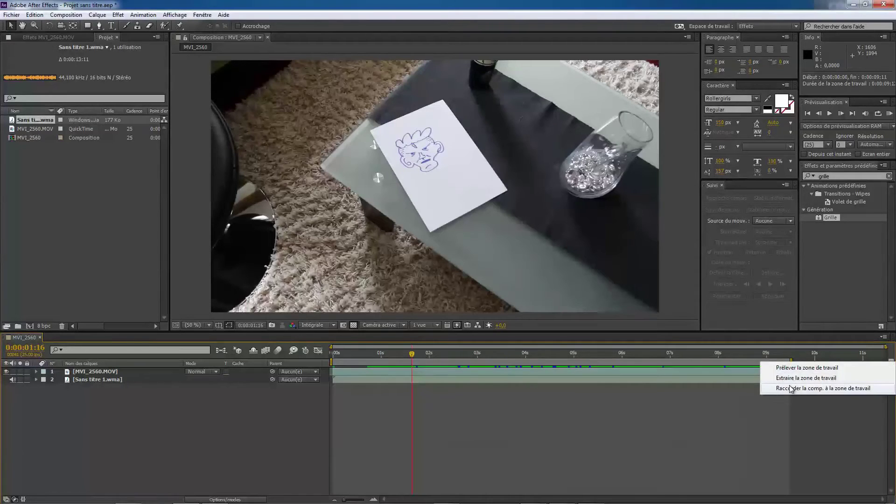
pyautogui.click(789, 389)
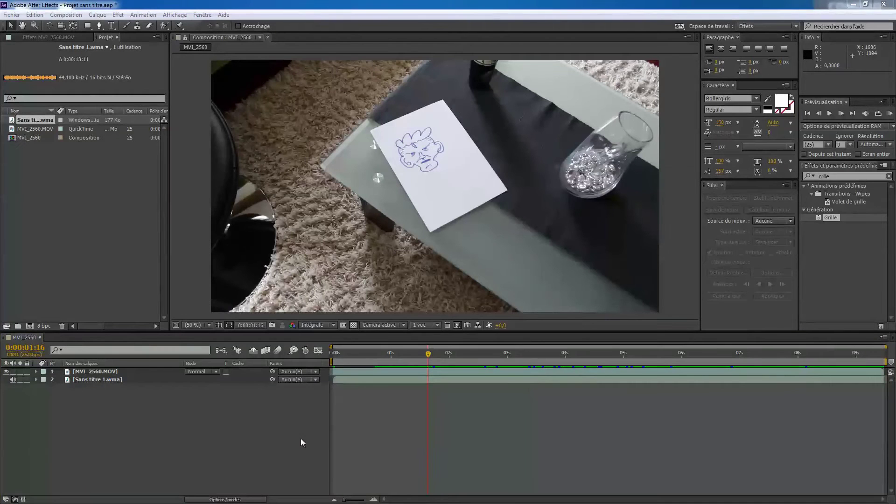
# - Duplicate the MVI_2560.MOV layer and rename the upper copy as mouth
pyautogui.click(91, 371)
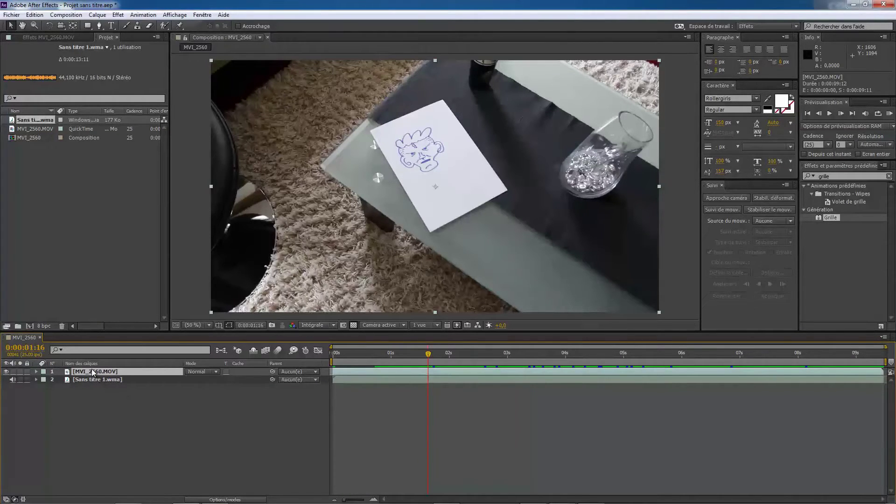
pyautogui.hotkey('ctrl', 'd')
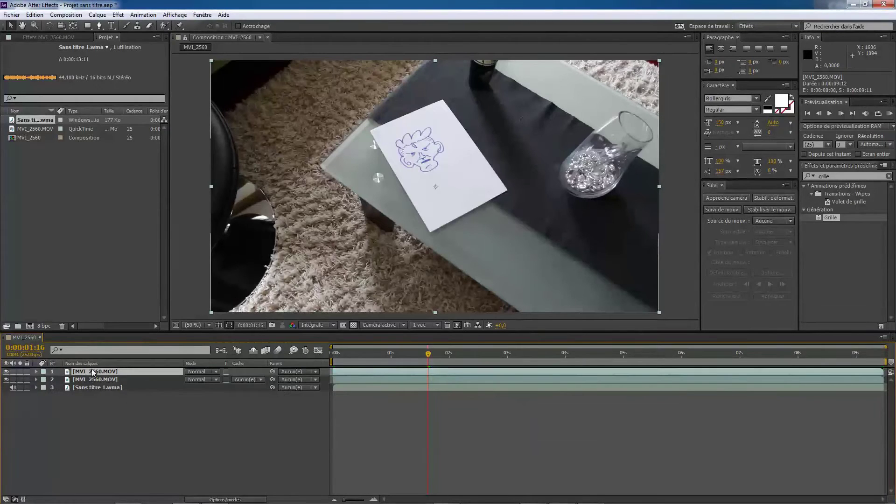
pyautogui.rightClick(93, 372)
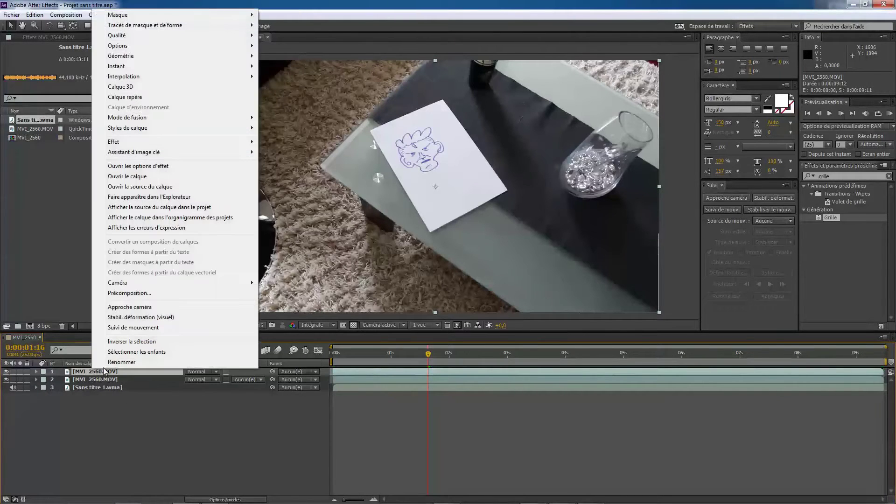
pyautogui.click(122, 362)
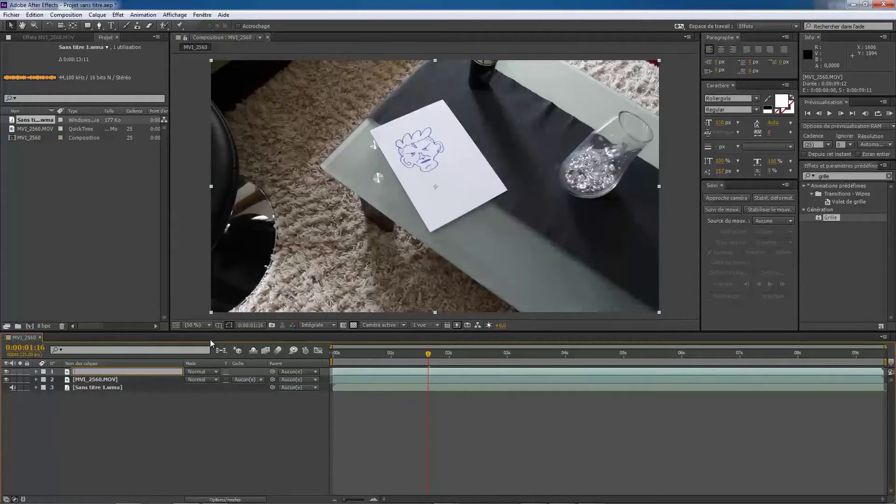
pyautogui.write('mouth')
pyautogui.press('Return')
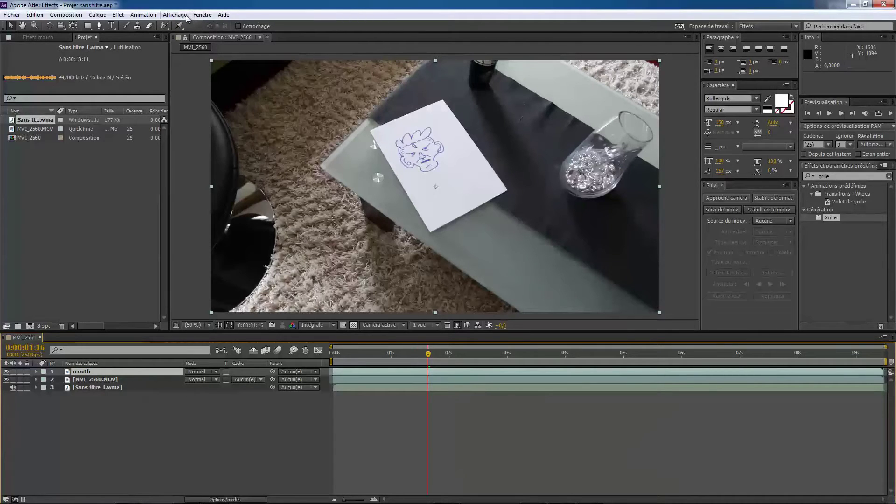
# - Open the MochaImportPlus script window to look at it, check it among the installed scripts, and close it
pyautogui.click(202, 15)
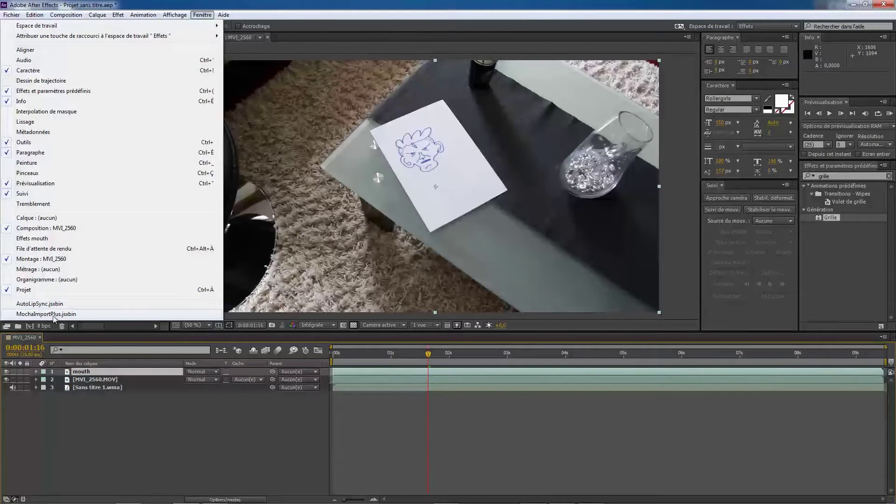
pyautogui.click(54, 314)
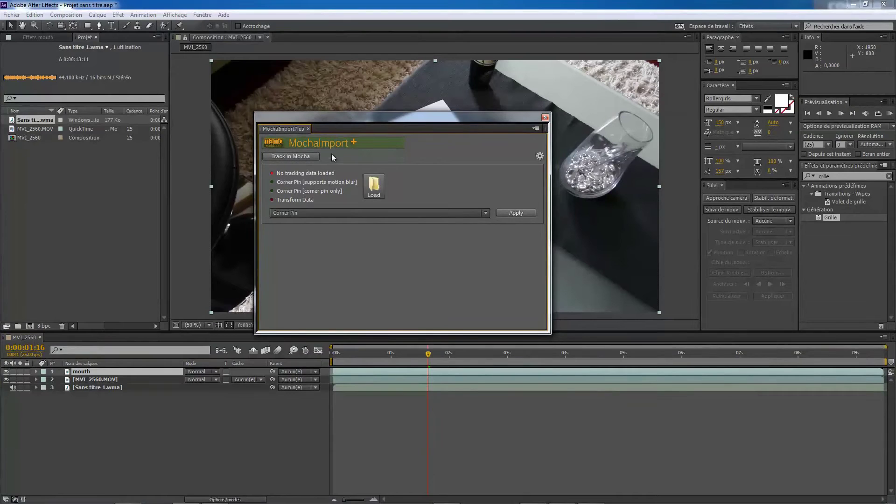
pyautogui.click(202, 15)
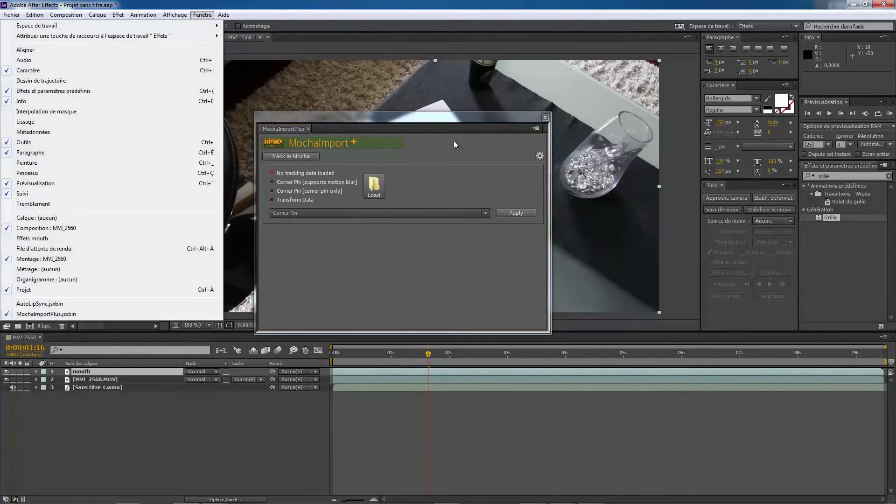
pyautogui.click(545, 118)
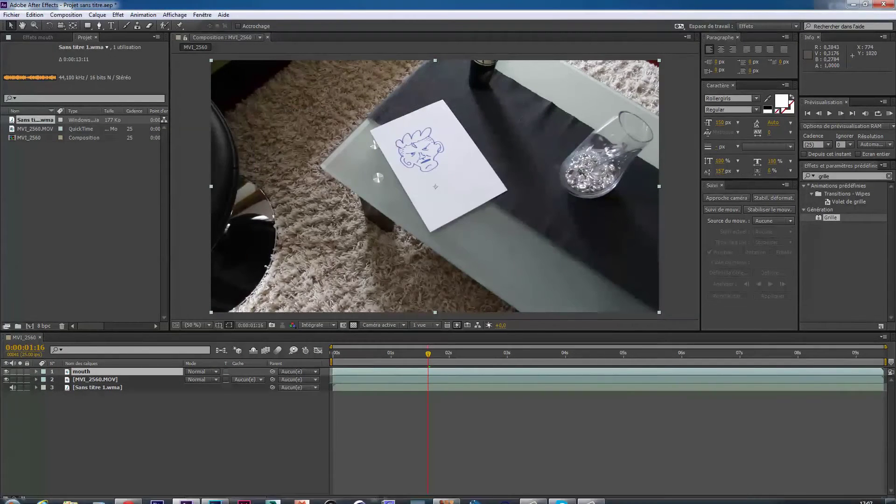
# - Browse the Adobe After Effects CC program files on drive C: to the ScriptUI Panels folder, check the installed scripts, and close the window
pyautogui.click(76, 500)
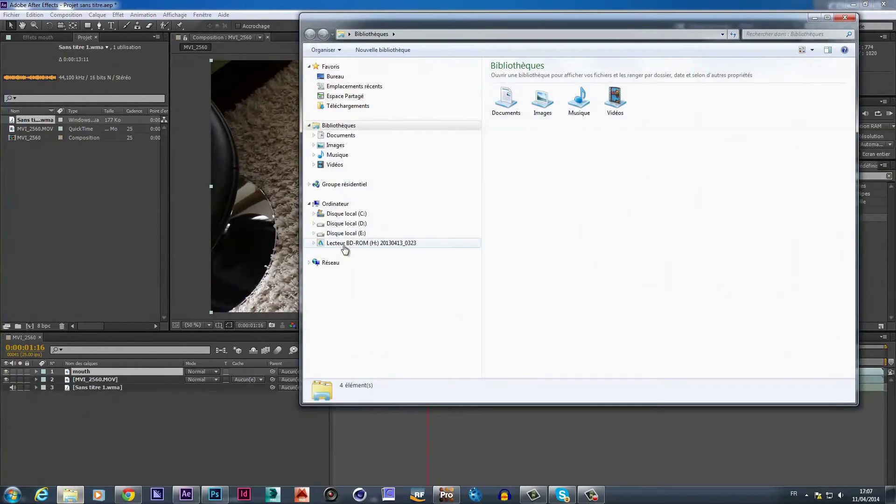
pyautogui.click(355, 215)
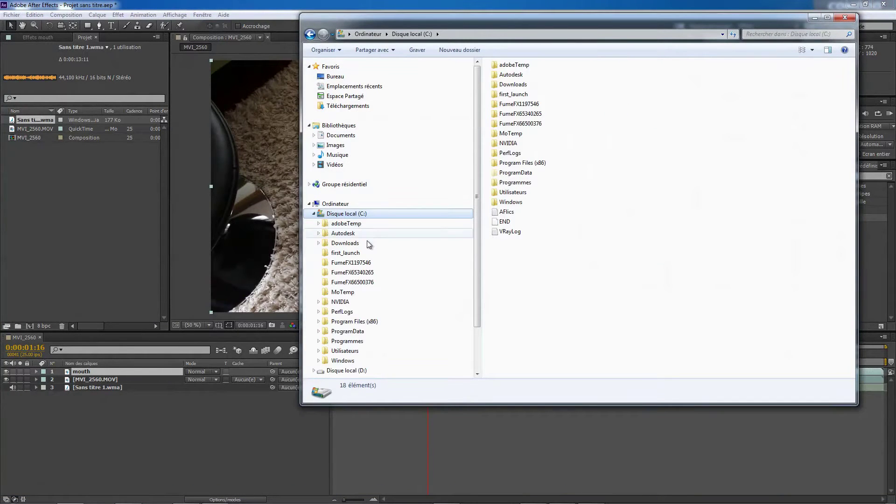
pyautogui.doubleClick(526, 183)
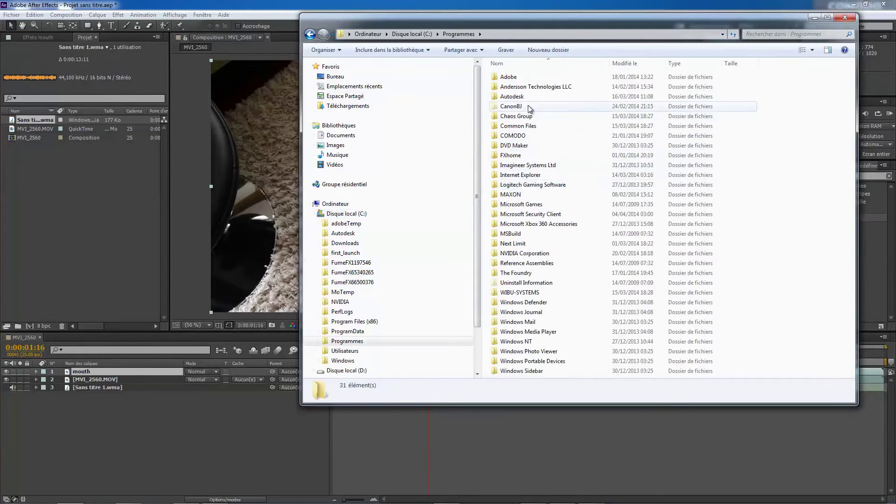
pyautogui.doubleClick(525, 77)
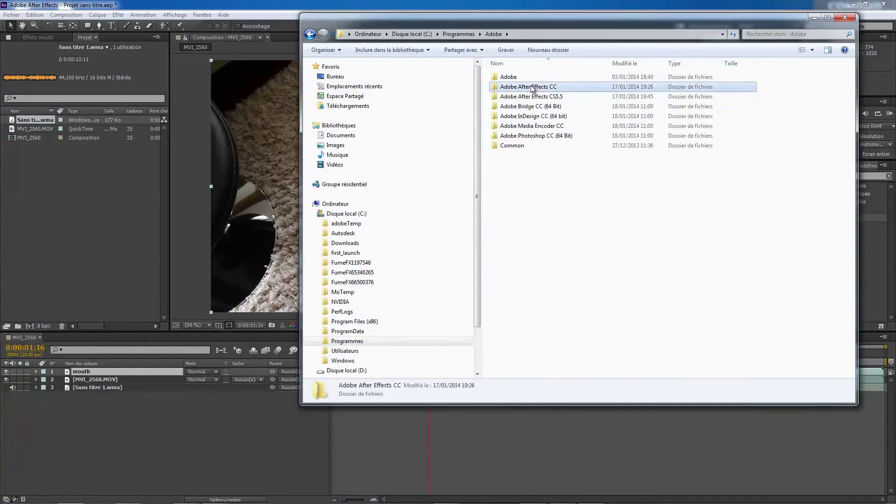
pyautogui.doubleClick(529, 87)
pyautogui.doubleClick(513, 77)
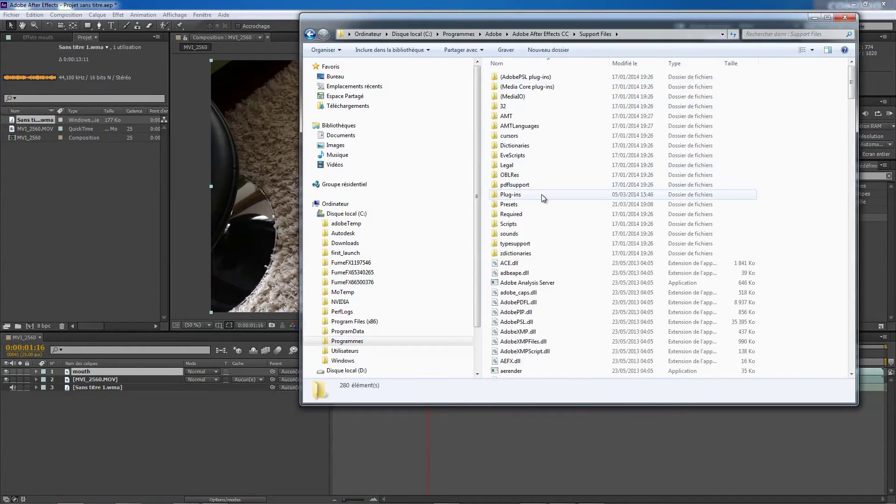
pyautogui.doubleClick(517, 223)
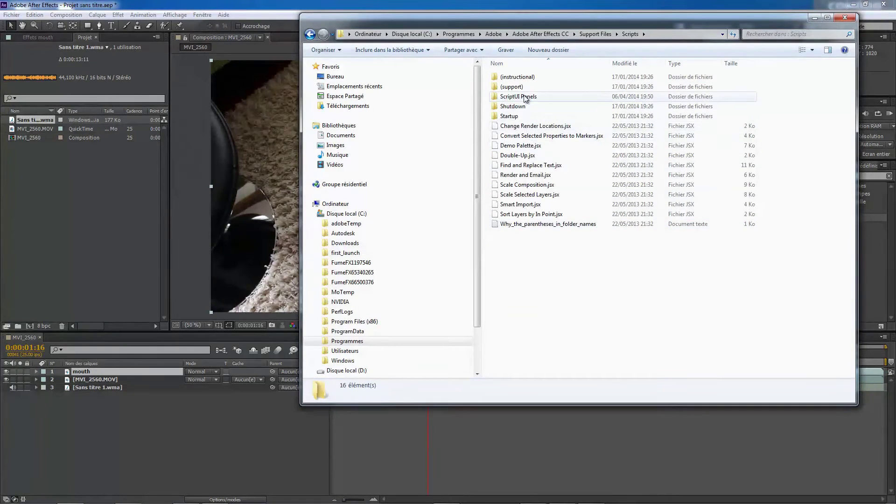
pyautogui.doubleClick(517, 97)
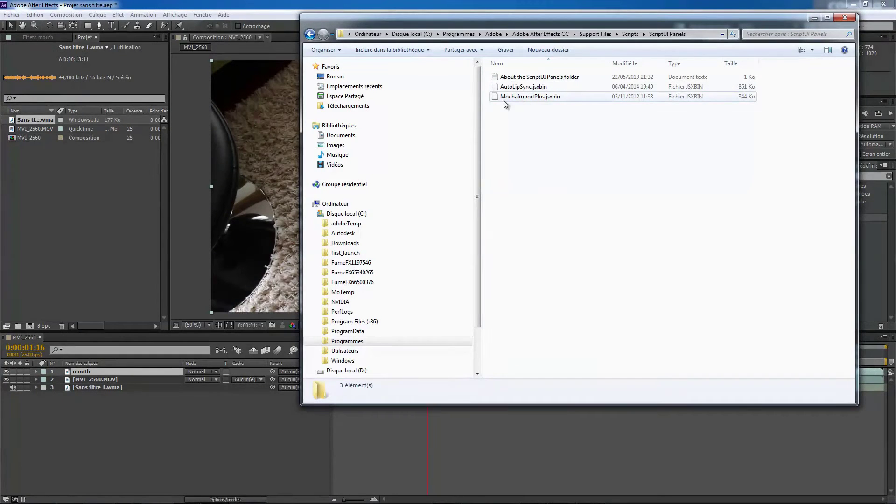
pyautogui.click(846, 19)
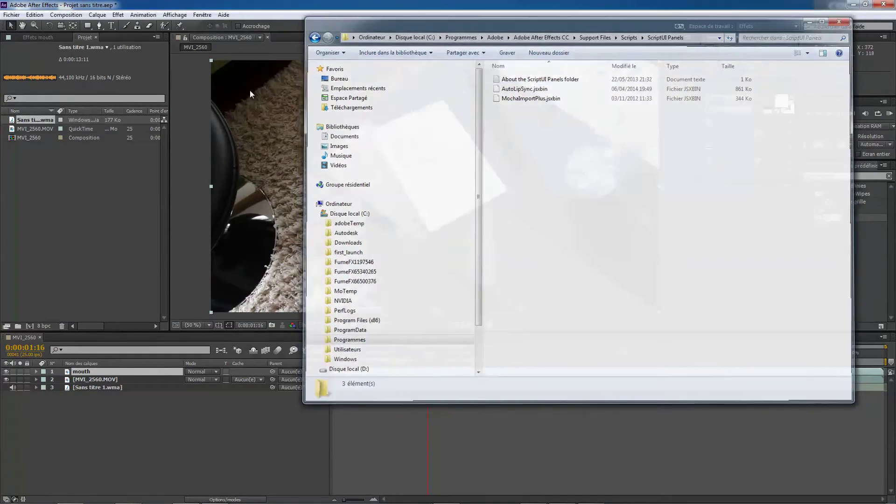
# - Open the MochaImportPlus script and send the selected mouth layer to mocha Pro for tracking
pyautogui.click(208, 17)
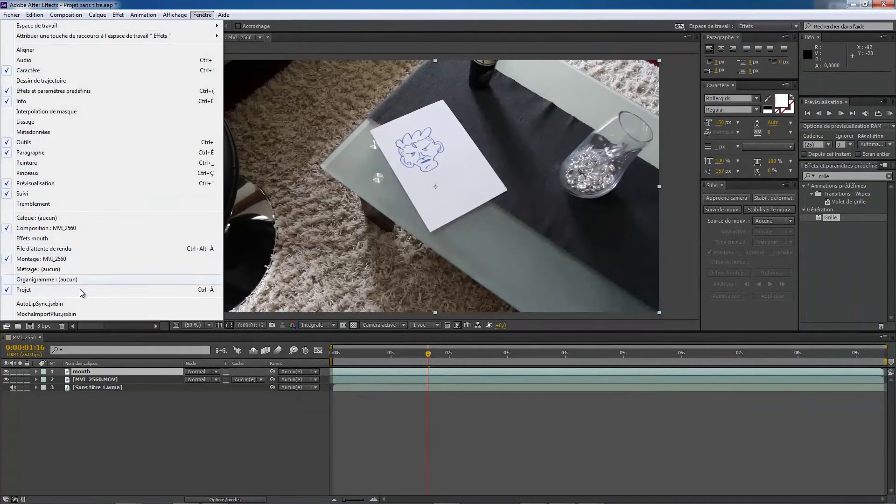
pyautogui.click(59, 314)
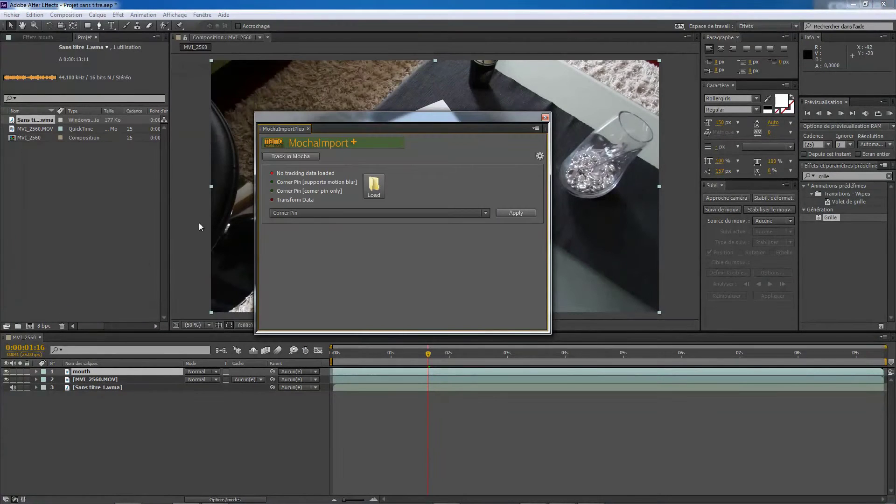
pyautogui.click(306, 155)
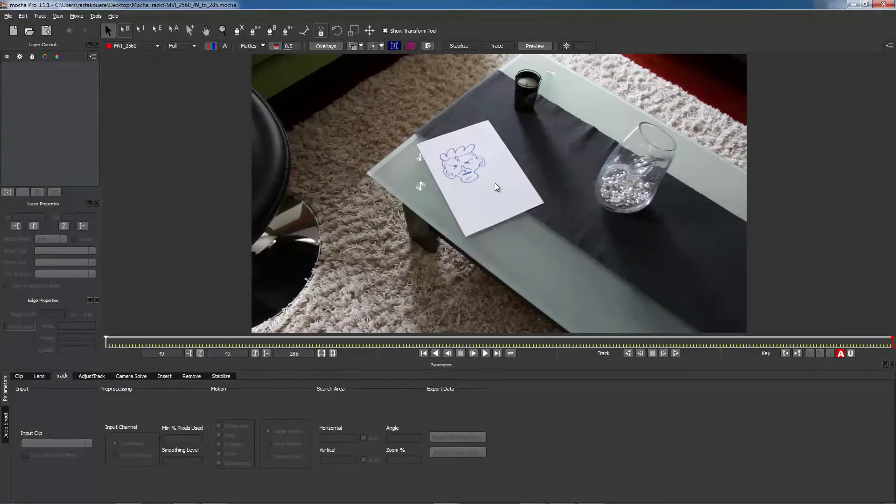
# - Draw a closed four-point X-spline around the drawn face's mouth at frame 49, from below the nose to the chin
pyautogui.press('z')
pyautogui.scroll(6, 455, 109)
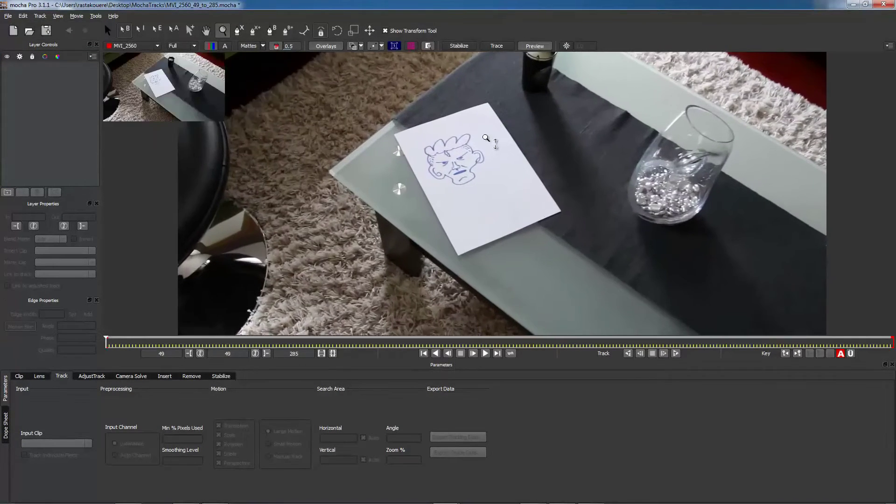
pyautogui.press('x')
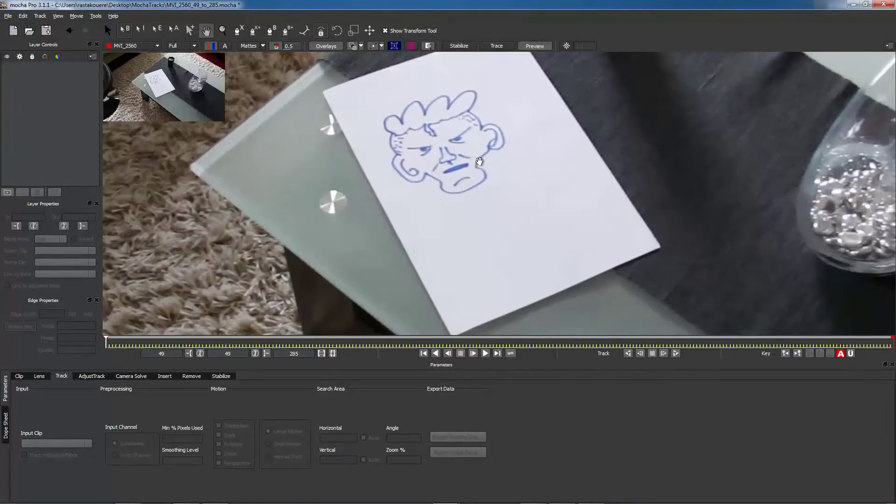
pyautogui.moveTo(471, 180); pyautogui.dragTo(499, 233)
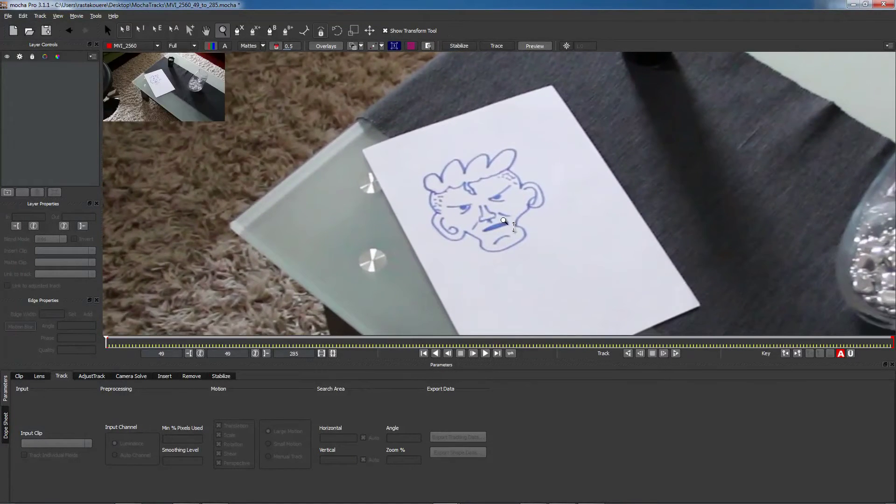
pyautogui.scroll(3, 503, 247)
pyautogui.press('q')
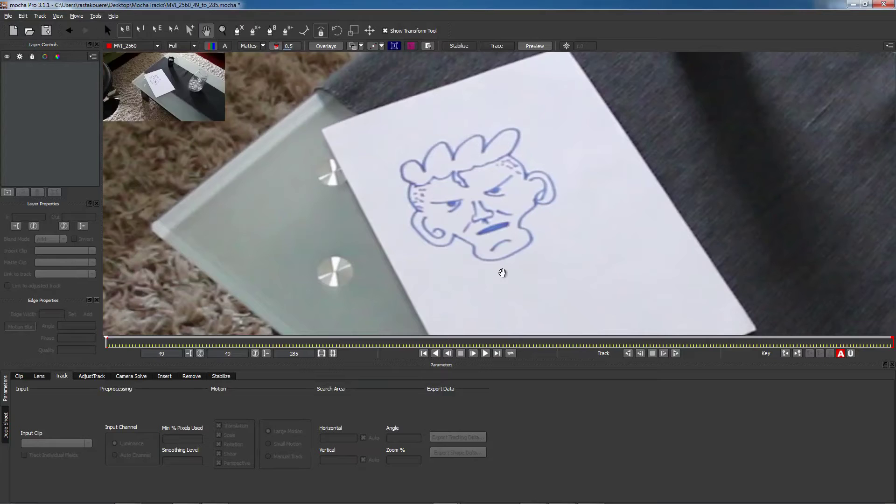
pyautogui.moveTo(500, 274)
pyautogui.mouseDown()
pyautogui.moveTo(476, 260)
pyautogui.moveTo(506, 215)
pyautogui.moveTo(506, 147)
pyautogui.mouseUp()
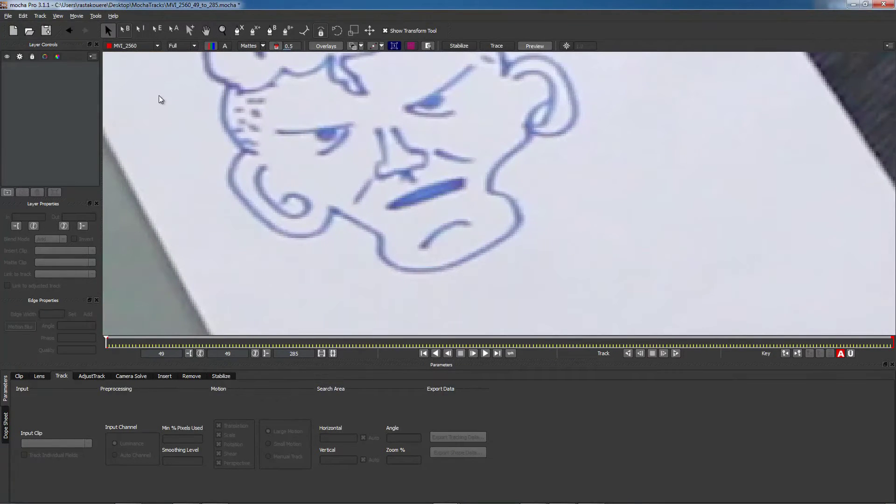
pyautogui.click(237, 32)
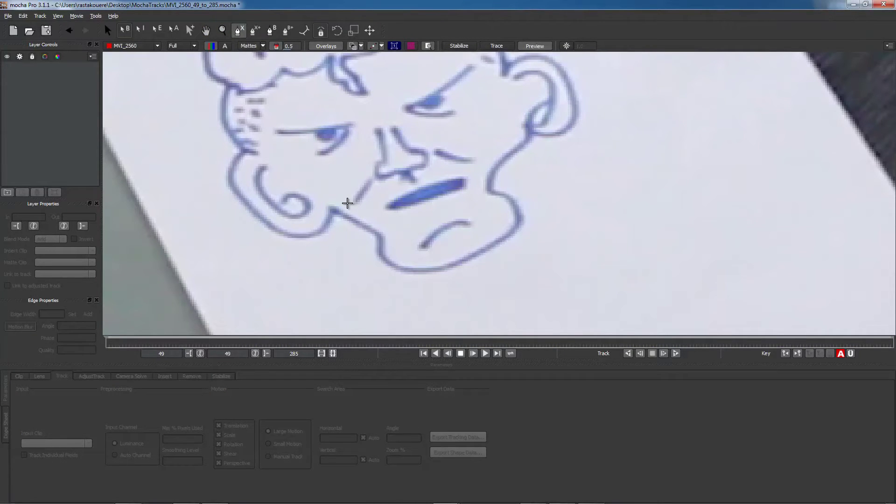
pyautogui.click(348, 203)
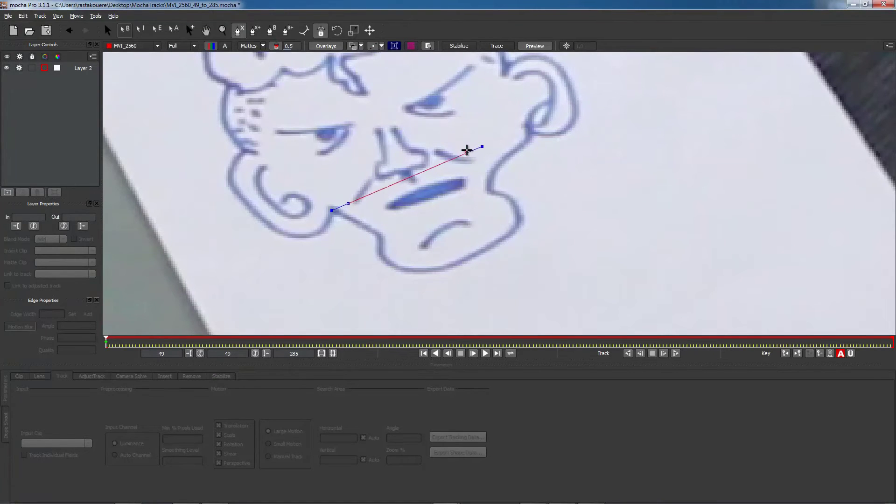
pyautogui.click(468, 149)
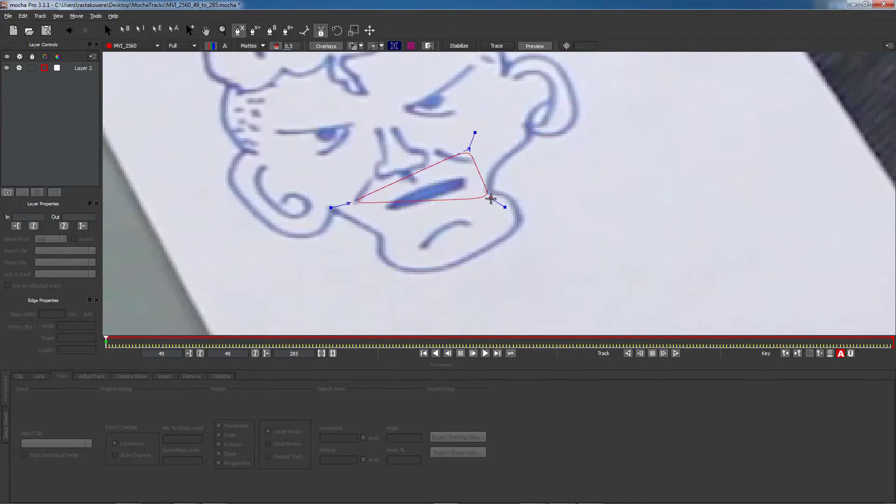
pyautogui.click(491, 203)
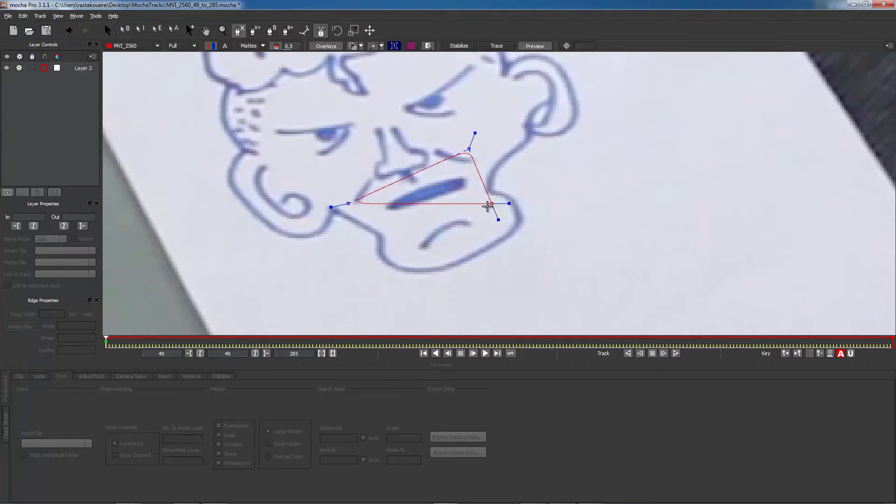
pyautogui.click(394, 243)
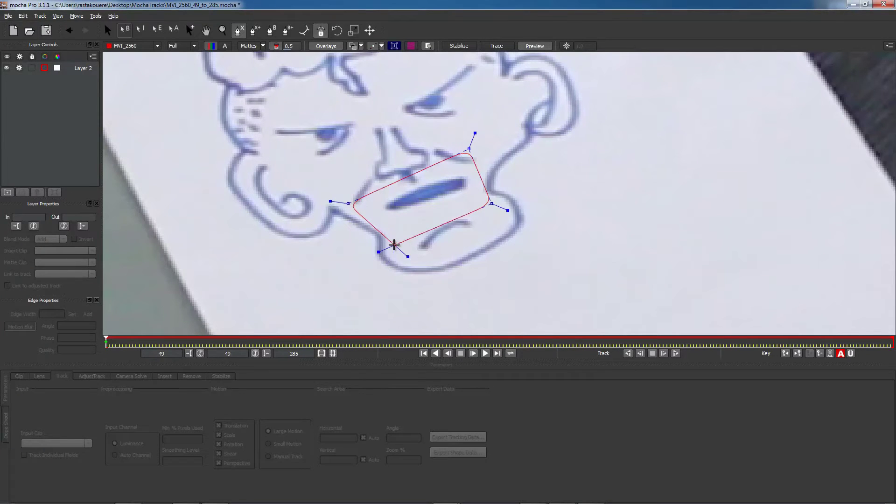
pyautogui.rightClick(411, 231)
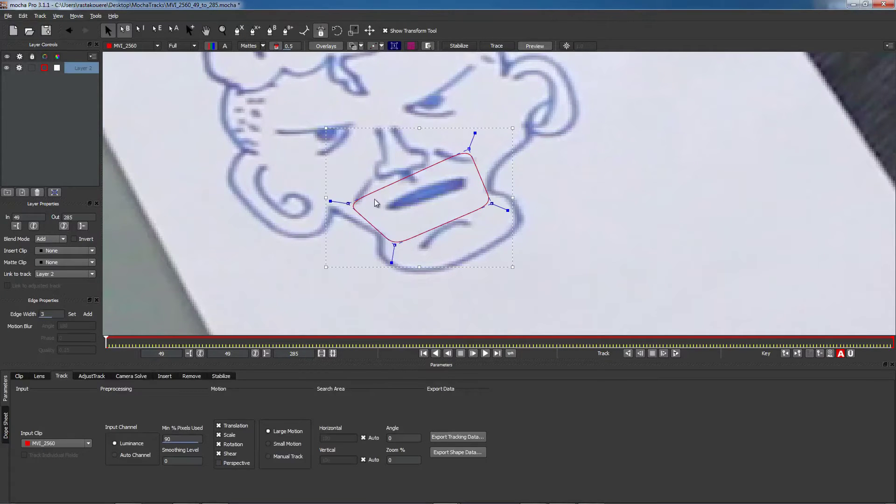
# - Adjust three corner points of the mouth spline so the shape fits more loosely around the mouth
pyautogui.moveTo(348, 204); pyautogui.dragTo(357, 202)
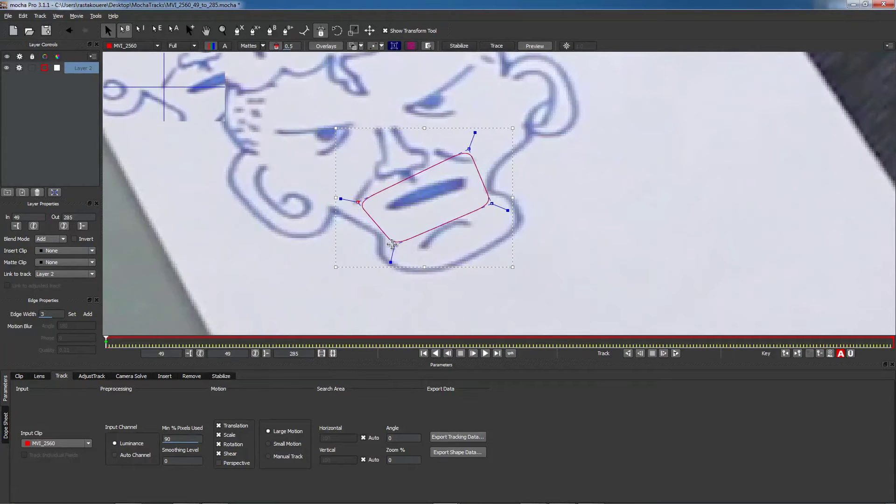
pyautogui.moveTo(391, 244); pyautogui.dragTo(389, 251)
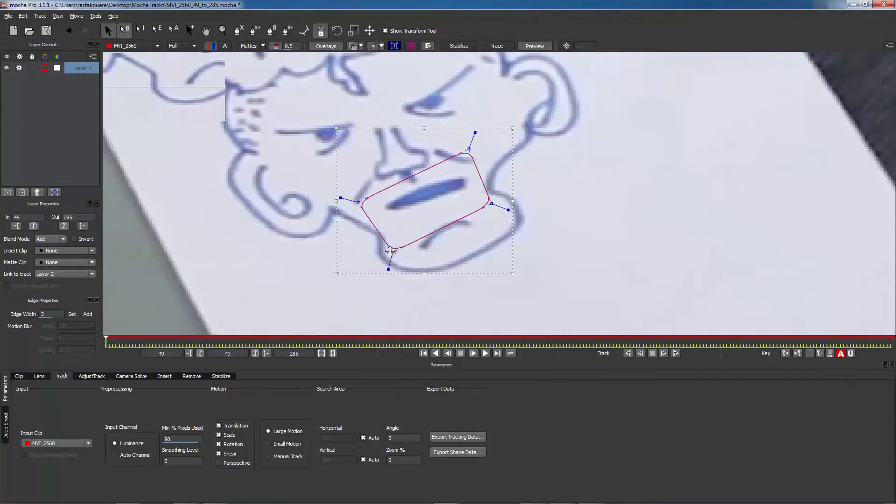
pyautogui.moveTo(357, 201); pyautogui.dragTo(353, 196)
pyautogui.moveTo(468, 149); pyautogui.dragTo(466, 141)
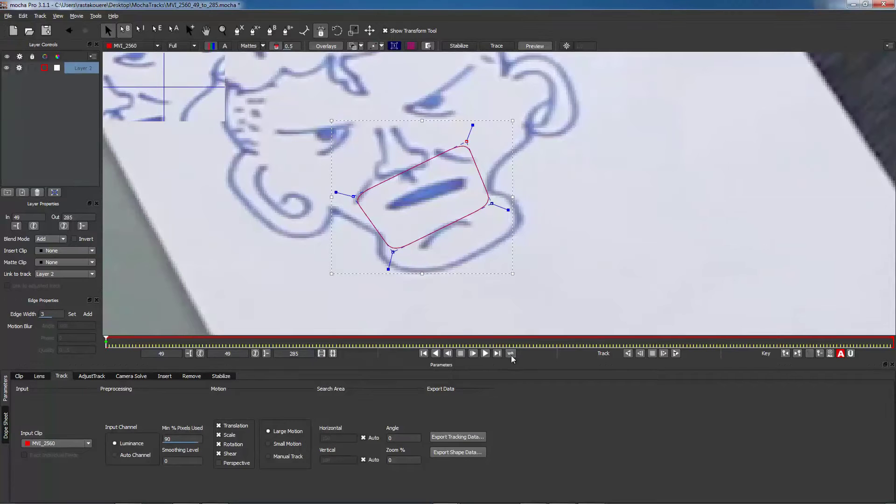
# - Track the mouth shape forward from frame 49 to frame 285 using translation, scale, rotation and shear
pyautogui.click(676, 354)
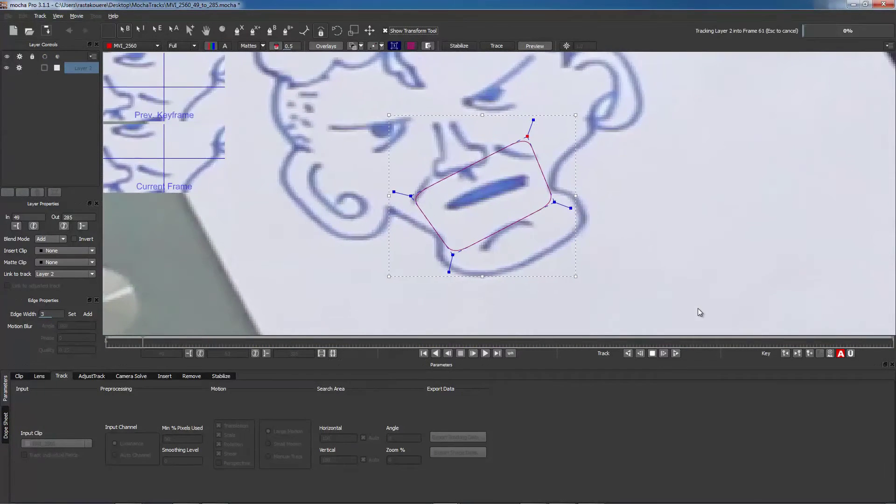
pyautogui.press('Escape')
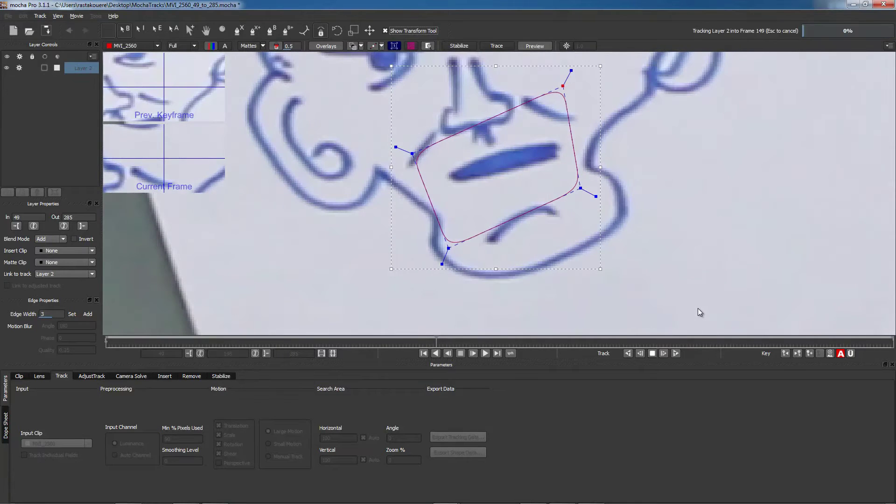
pyautogui.press('Escape')
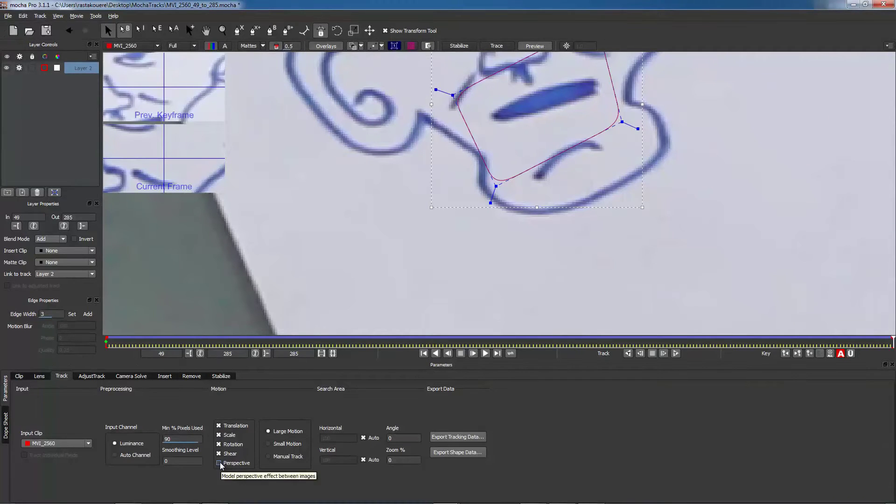
# - Export the tracking data as After Effects Corner Pin [corner pin only, supports RG Warp and mochaImport] to the desktop, named mochatrack
pyautogui.click(468, 438)
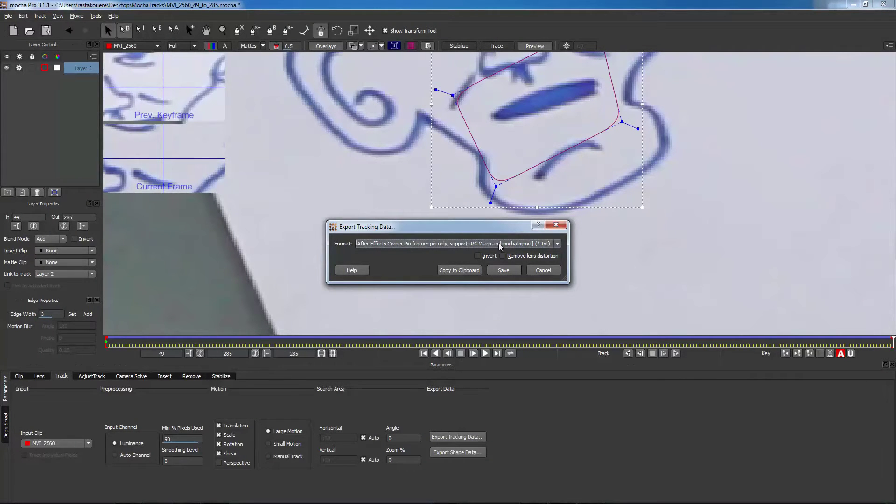
pyautogui.click(555, 244)
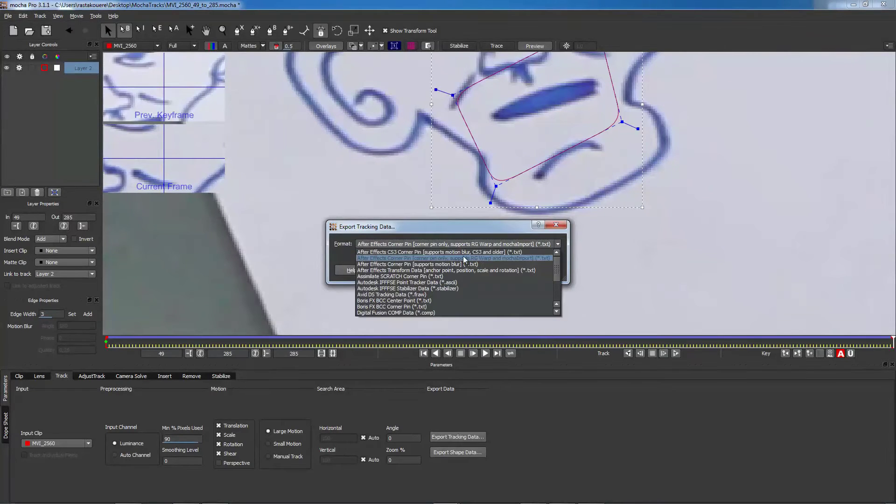
pyautogui.click(509, 258)
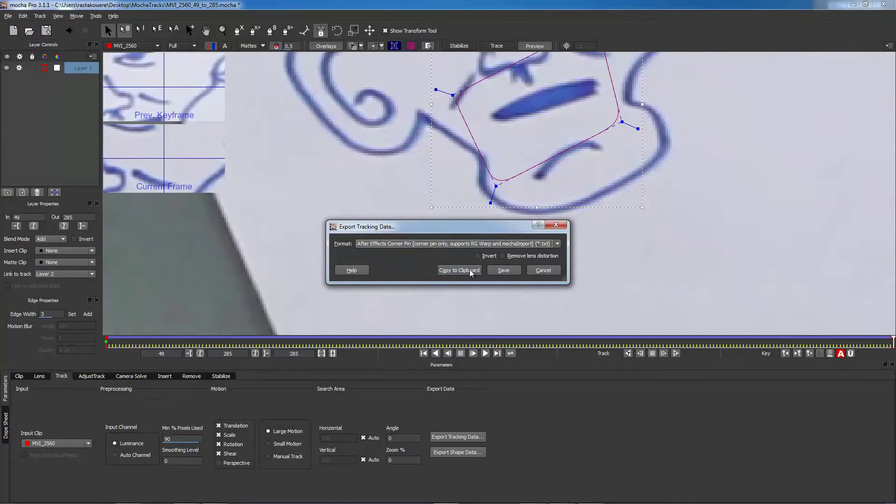
pyautogui.click(503, 271)
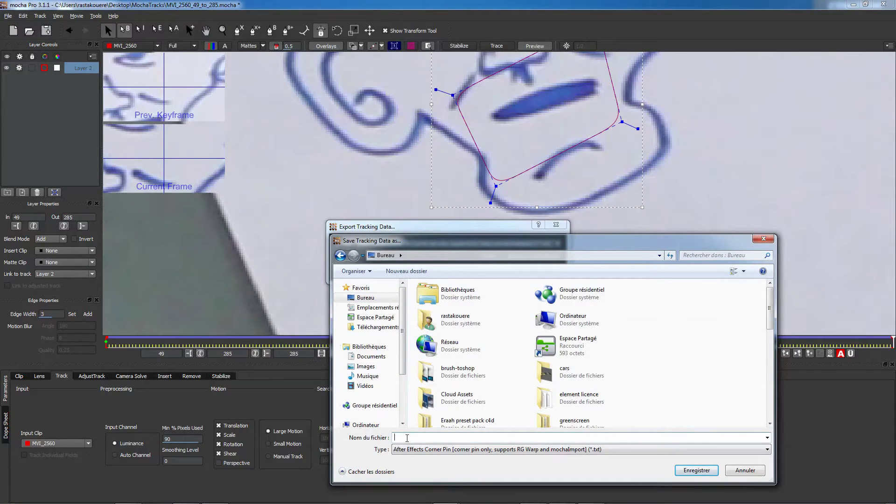
pyautogui.write('mo')
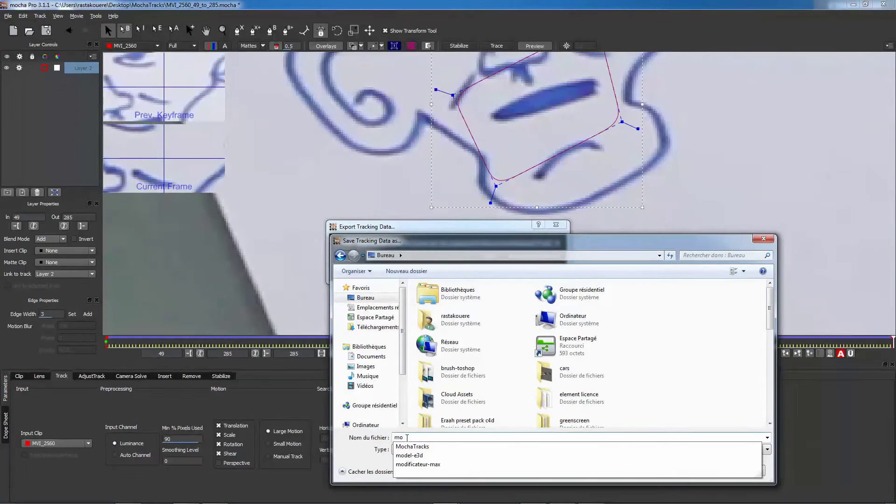
pyautogui.write('chatrack')
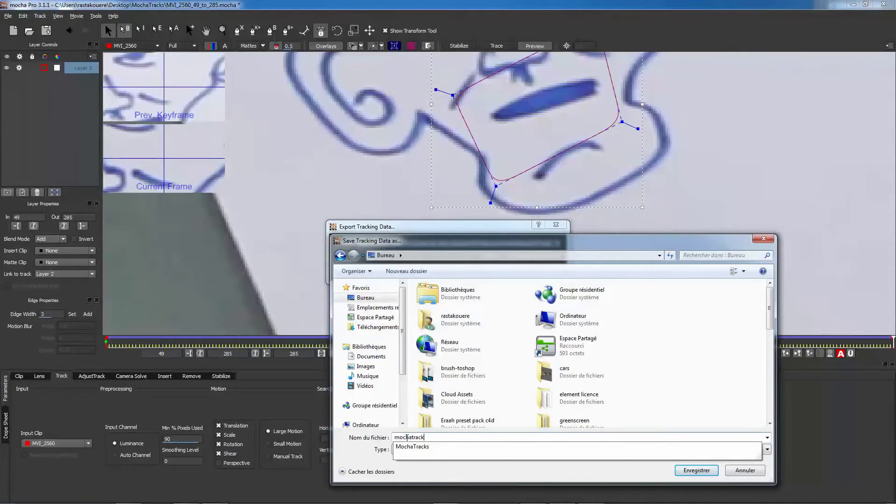
pyautogui.press('Return')
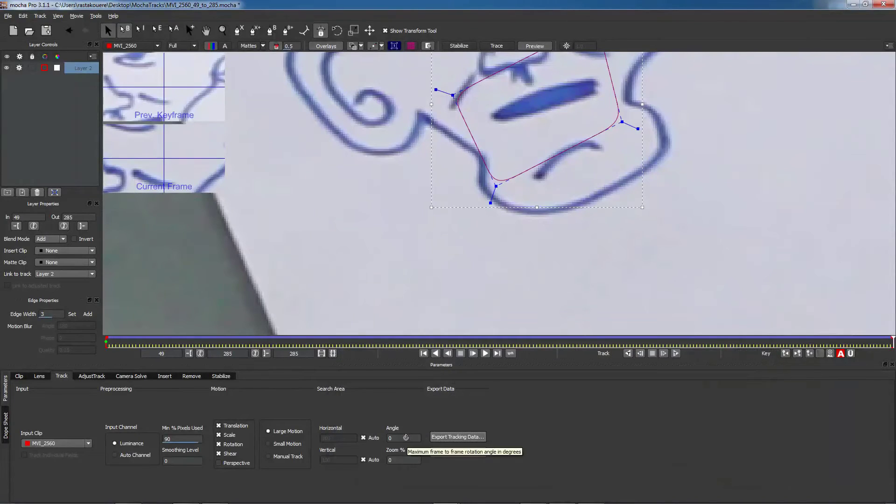
# - Return to After Effects from mocha Pro and select the MVI_2560.MOV footage layer in the MVI_2560 composition
pyautogui.click(852, 4)
pyautogui.click(852, 5)
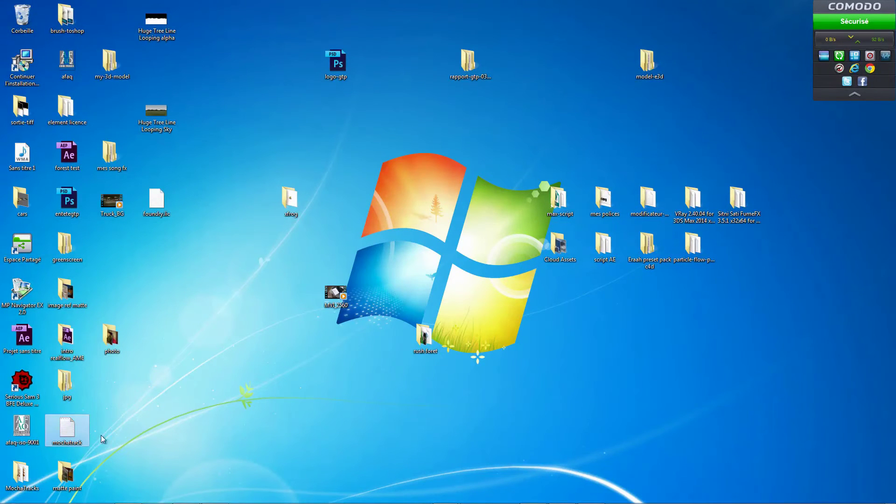
pyautogui.click(196, 499)
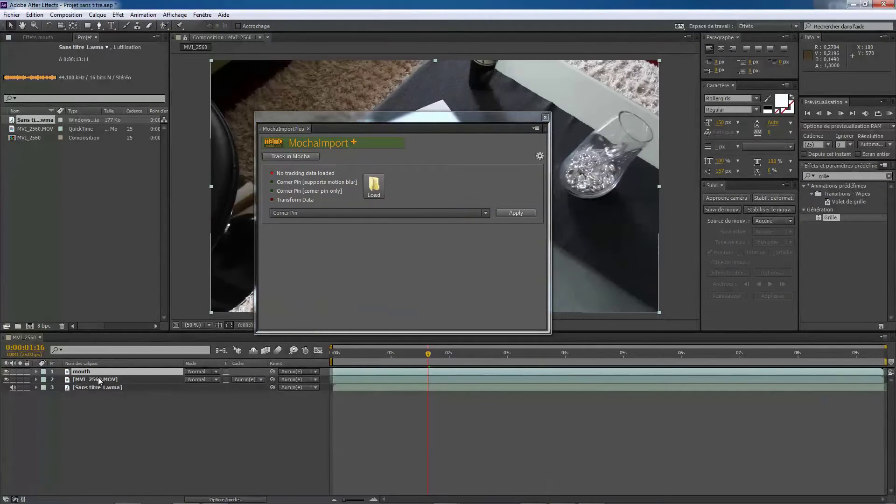
pyautogui.click(98, 379)
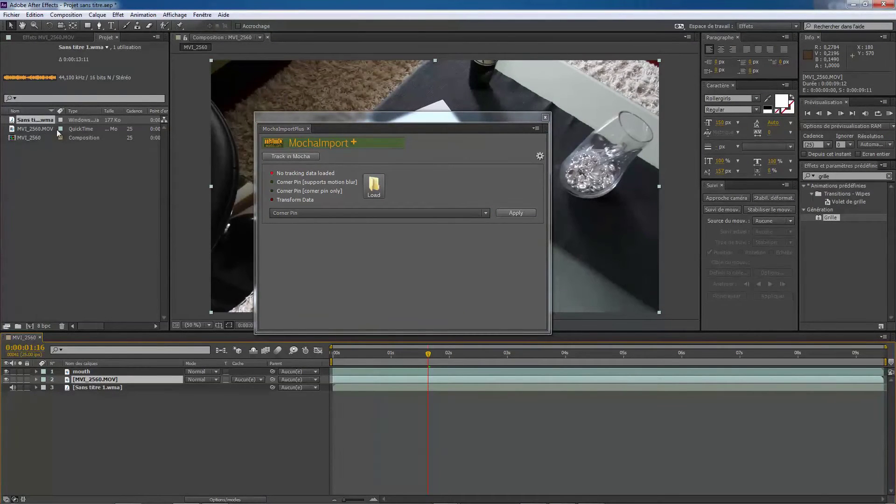
pyautogui.click(40, 129)
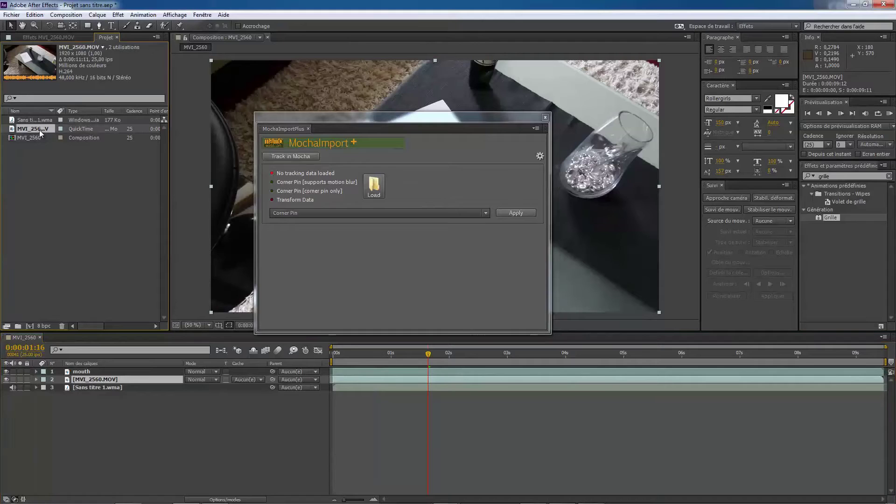
pyautogui.click(6, 380)
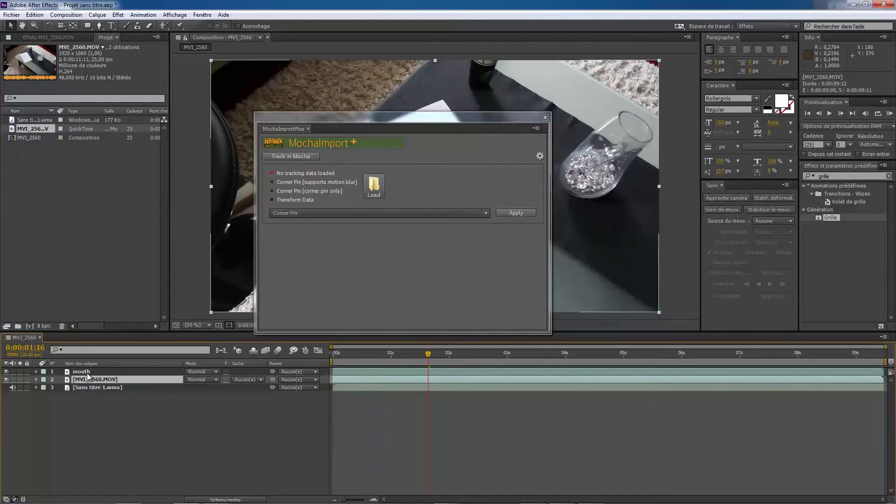
# - Load the mochatrack file from the desktop into MochaImport+ with MVI_2560.MOV as the tracked clip
pyautogui.click(374, 183)
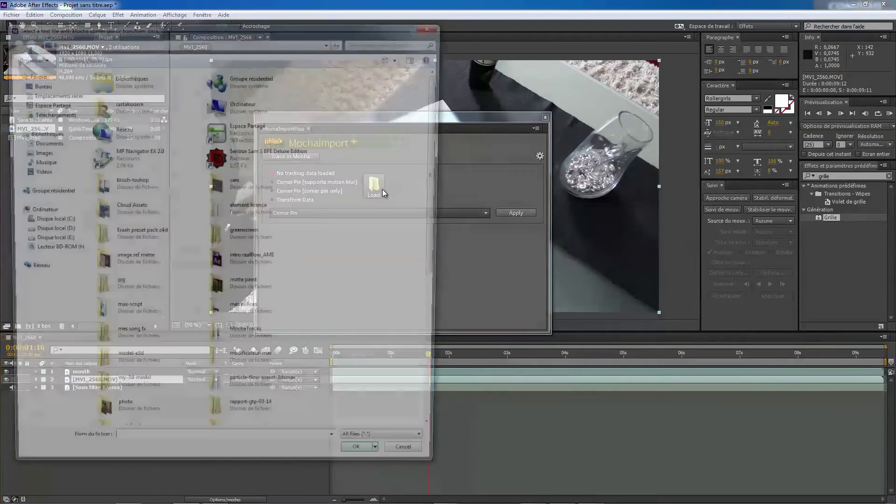
pyautogui.moveTo(440, 160); pyautogui.dragTo(436, 328)
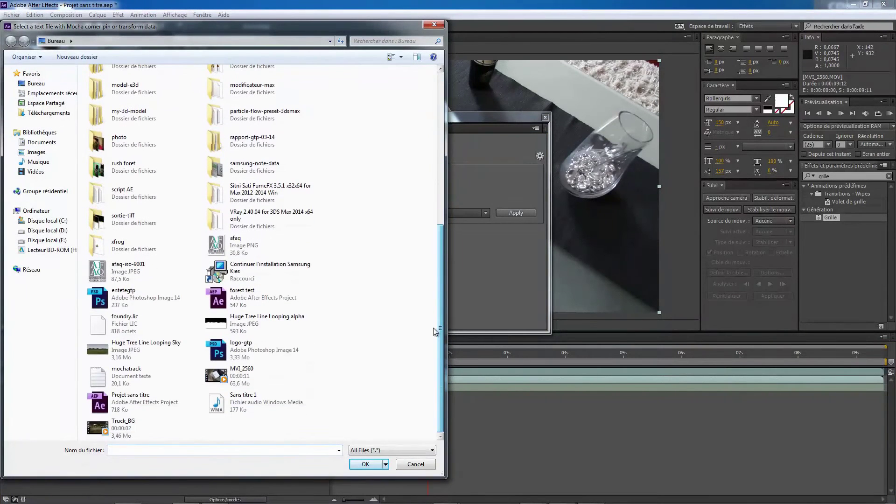
pyautogui.doubleClick(127, 373)
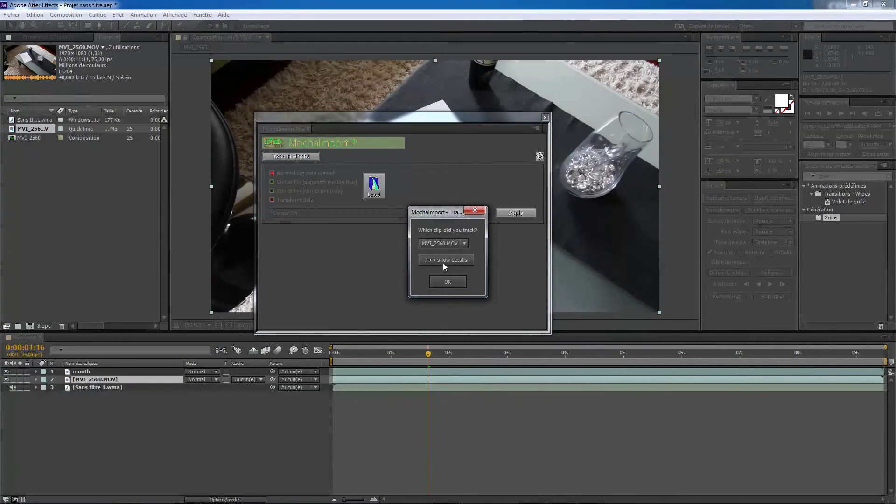
pyautogui.click(464, 243)
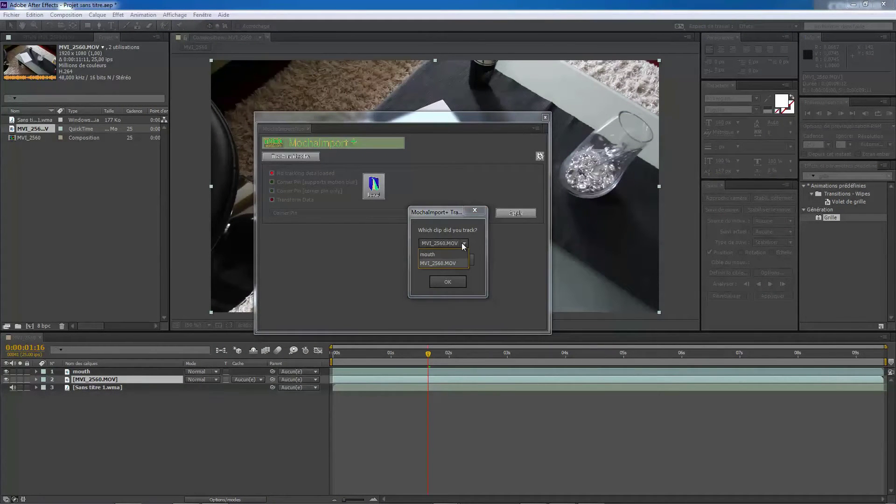
pyautogui.click(439, 263)
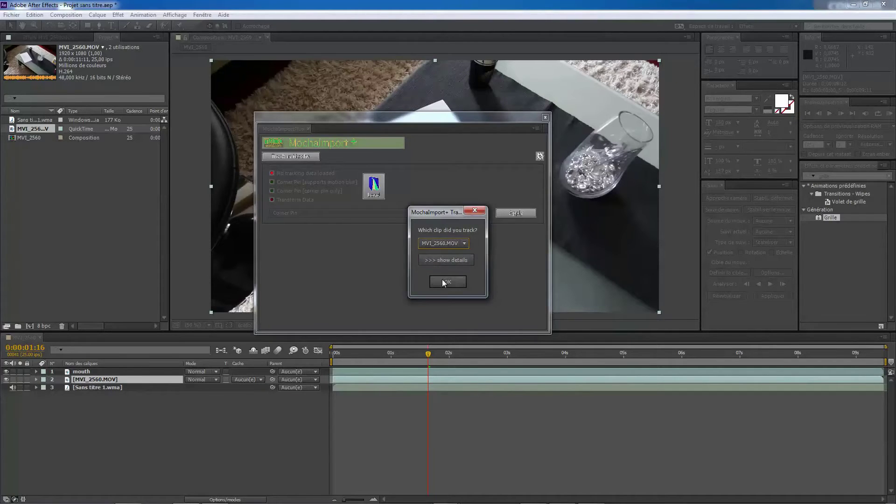
pyautogui.click(442, 282)
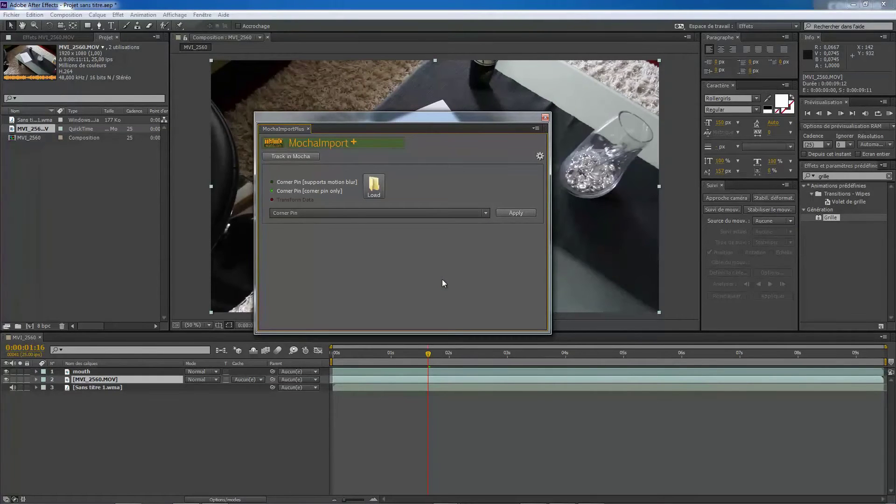
# - Apply the tracking data to the mouth layer as a Stabilized Precomp and move the MochaImport+ window out of the way
pyautogui.click(86, 372)
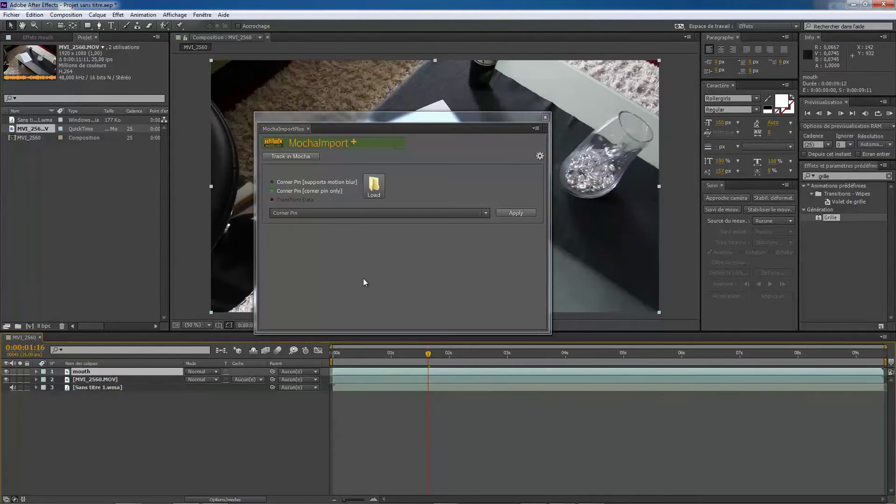
pyautogui.click(471, 213)
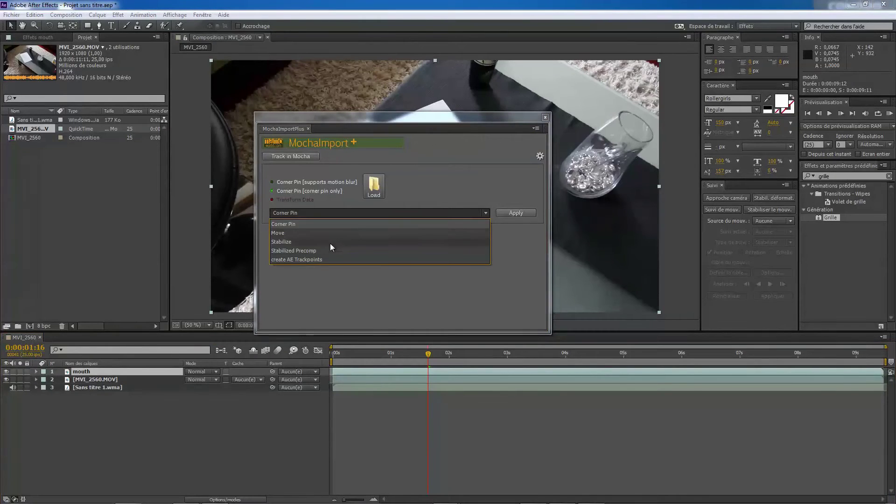
pyautogui.click(291, 250)
pyautogui.click(525, 214)
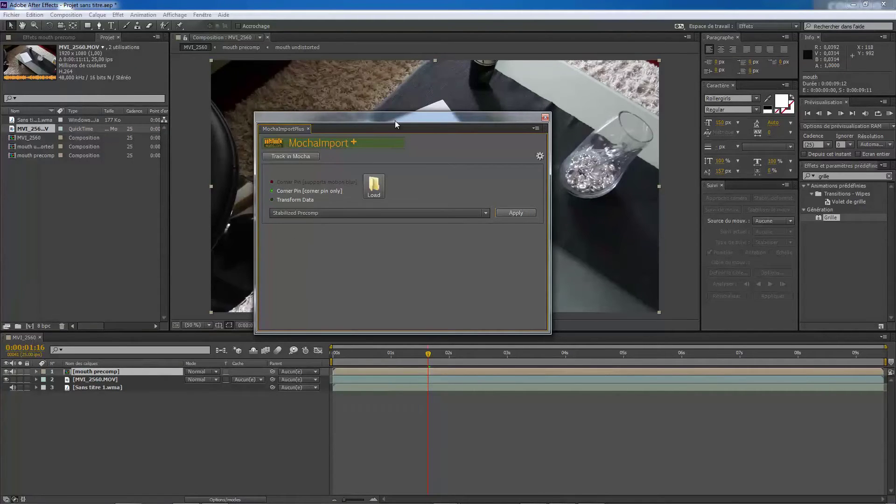
pyautogui.moveTo(395, 121); pyautogui.dragTo(895, 100)
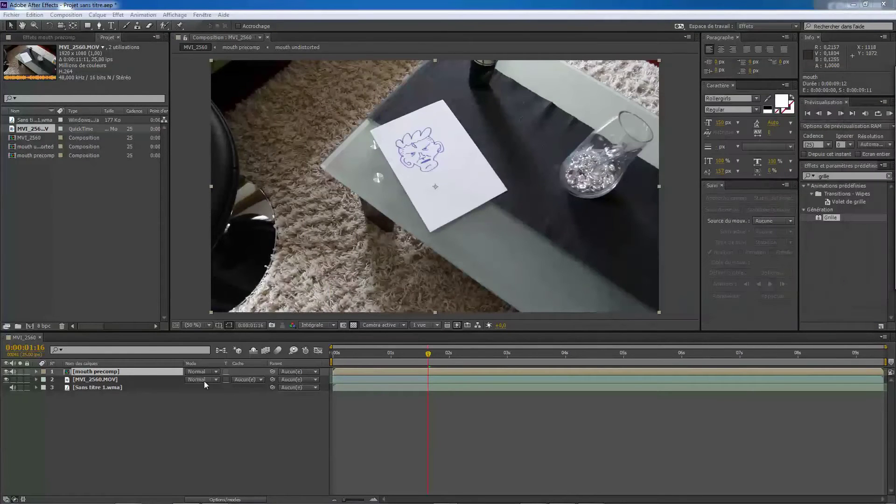
# - Open the mouth precomp and scrub through its timeline to check the stabilized mouth
pyautogui.doubleClick(124, 371)
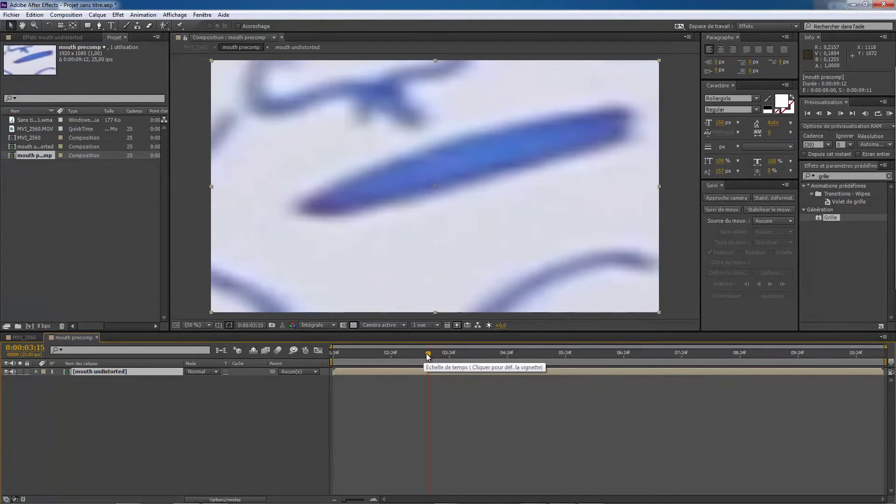
pyautogui.press('pageup')
pyautogui.moveTo(403, 360)
pyautogui.mouseDown()
pyautogui.moveTo(351, 363)
pyautogui.moveTo(488, 359)
pyautogui.moveTo(390, 365)
pyautogui.mouseUp()
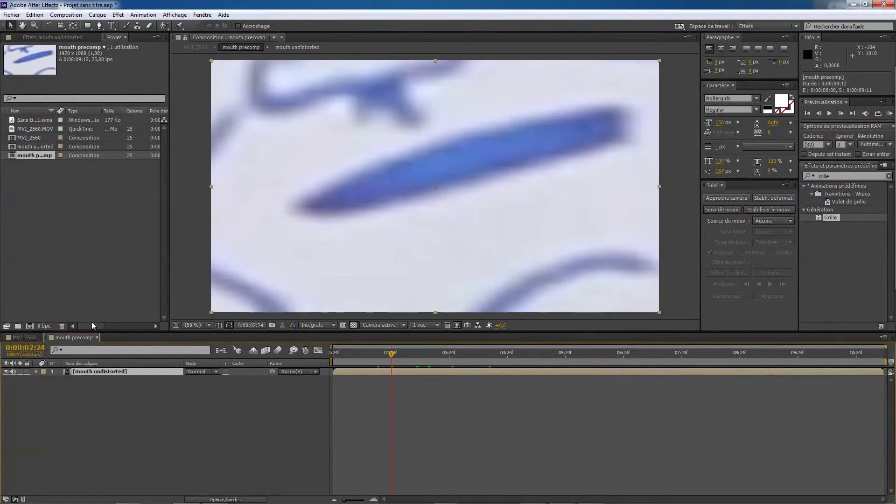
# - Copy the Sans titre 1.wma layer from the MVI_2560 composition into the mouth precomp and place it below the mouth undistorted layer
pyautogui.click(24, 338)
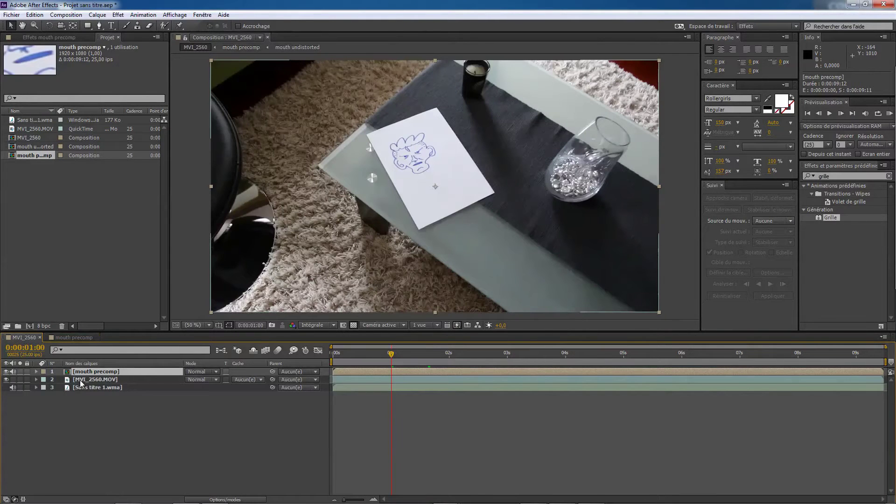
pyautogui.click(87, 389)
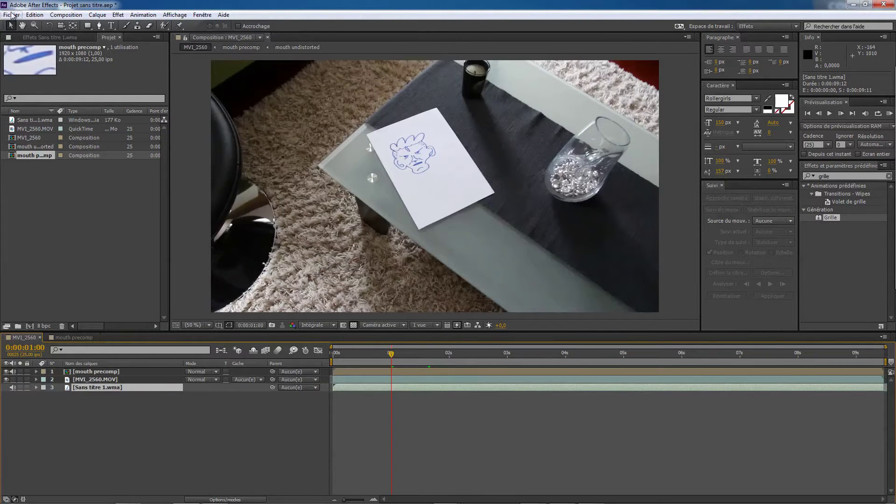
pyautogui.click(35, 14)
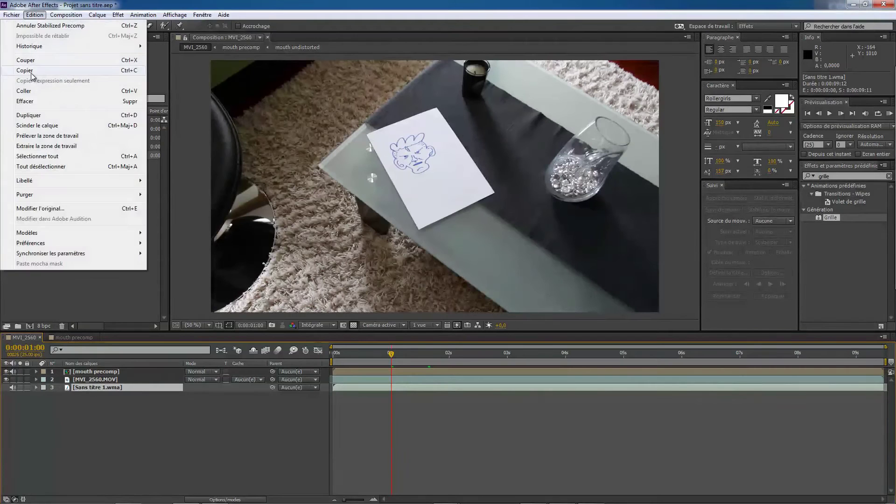
pyautogui.click(32, 71)
pyautogui.click(66, 338)
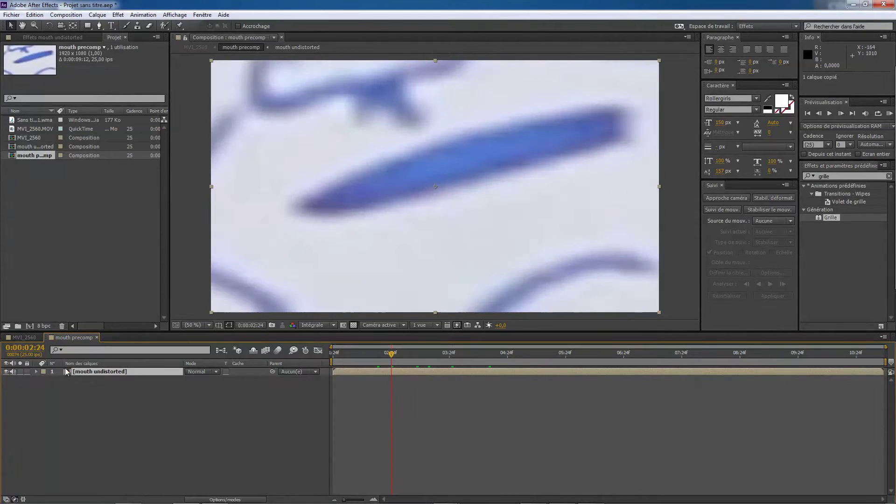
pyautogui.click(34, 15)
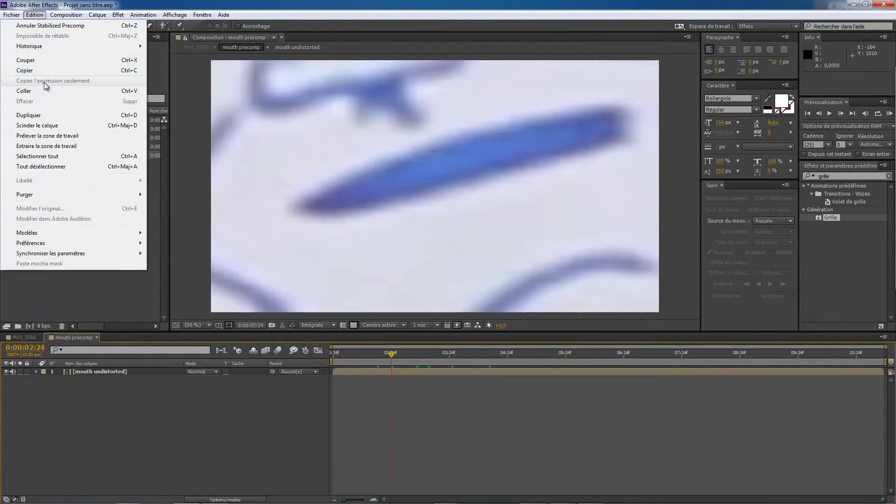
pyautogui.click(36, 91)
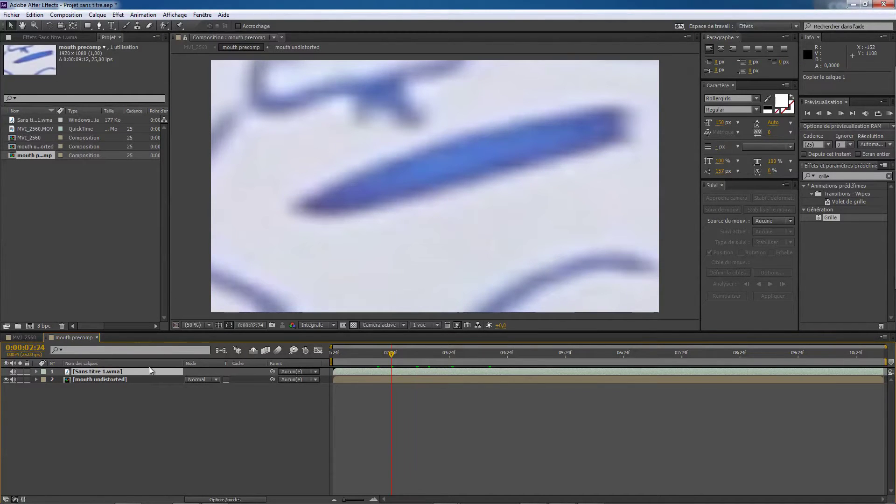
pyautogui.moveTo(150, 370); pyautogui.dragTo(142, 393)
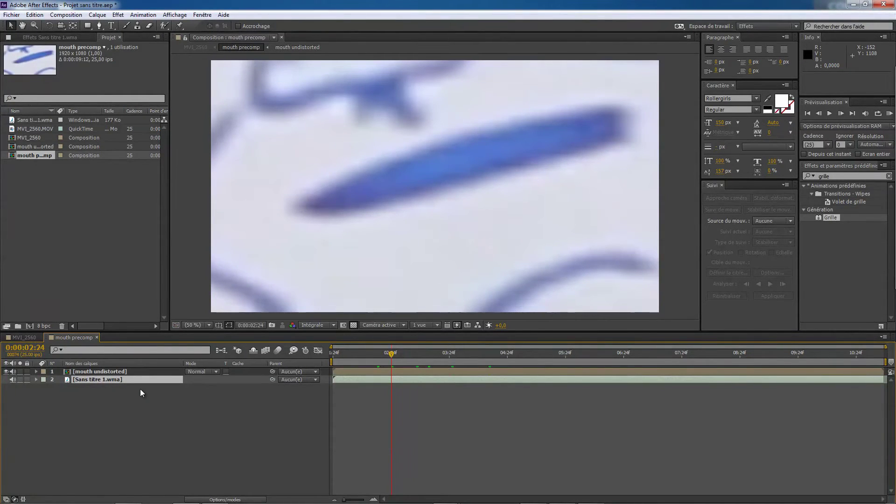
# - Reveal the audio waveform of Sans titre 1.wma and move the current time to 0:00:02:18
pyautogui.press('l')
pyautogui.press('l')
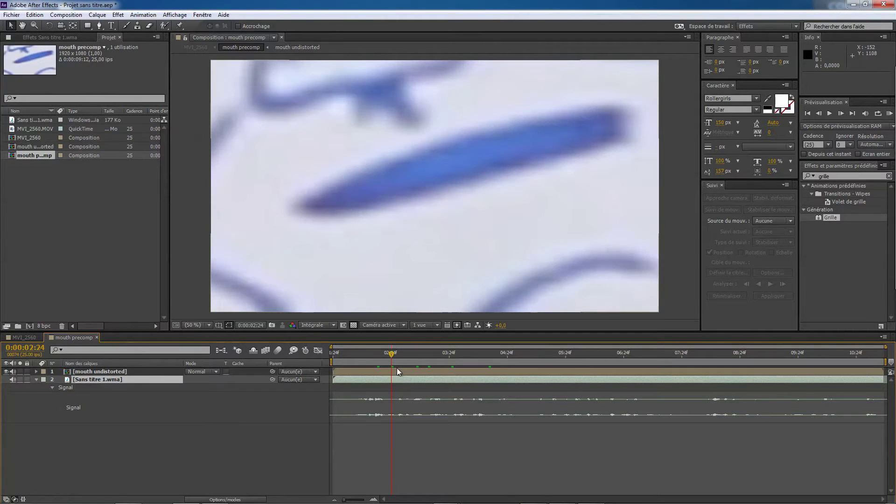
pyautogui.moveTo(390, 353); pyautogui.dragTo(373, 355)
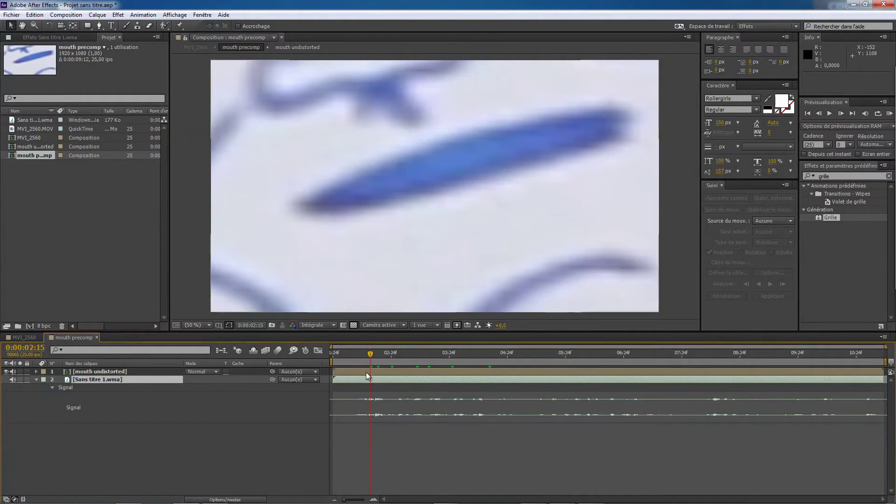
pyautogui.moveTo(372, 355); pyautogui.dragTo(380, 357)
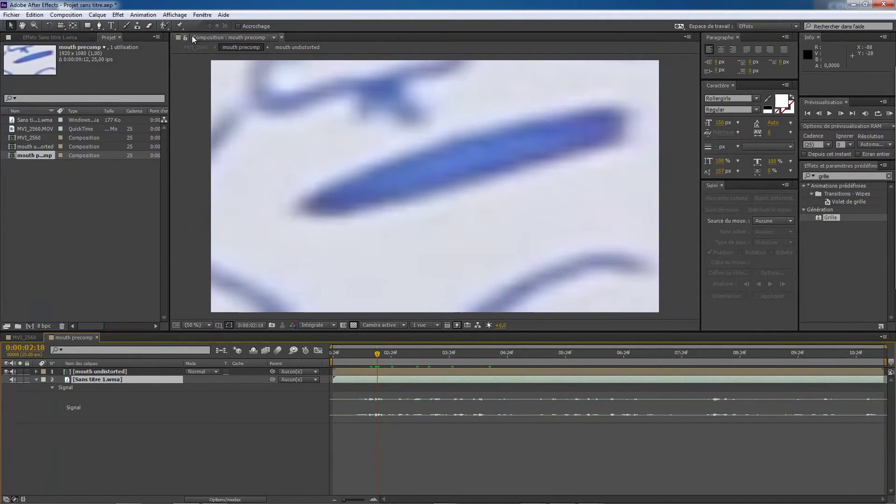
# - Open the AutoLipSync script and try to create a mouth rig with the audio layer selected
pyautogui.click(202, 15)
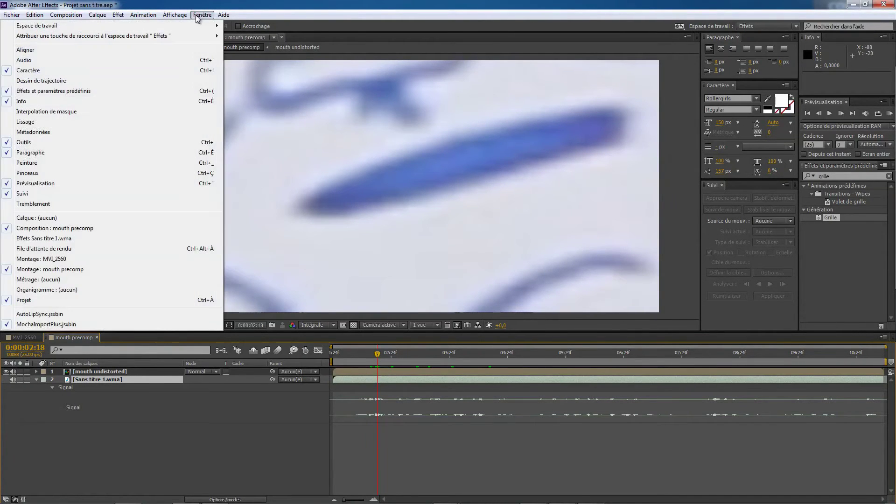
pyautogui.click(43, 313)
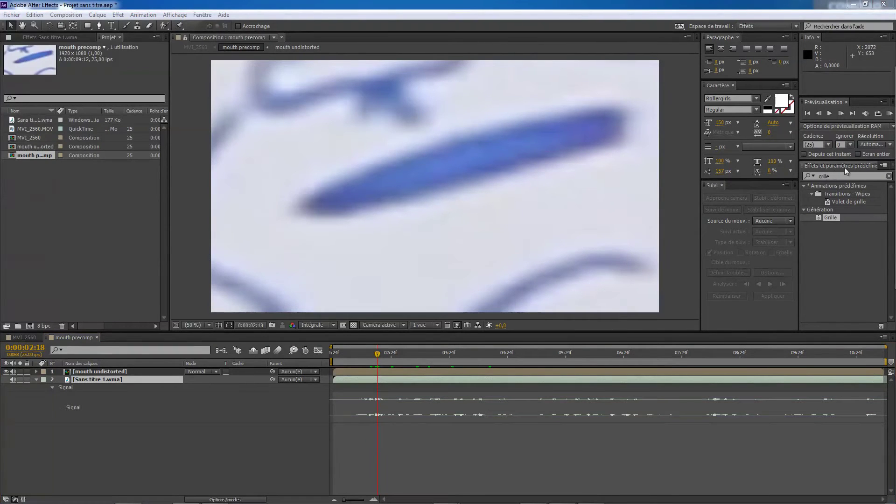
pyautogui.moveTo(254, 124); pyautogui.dragTo(121, 99)
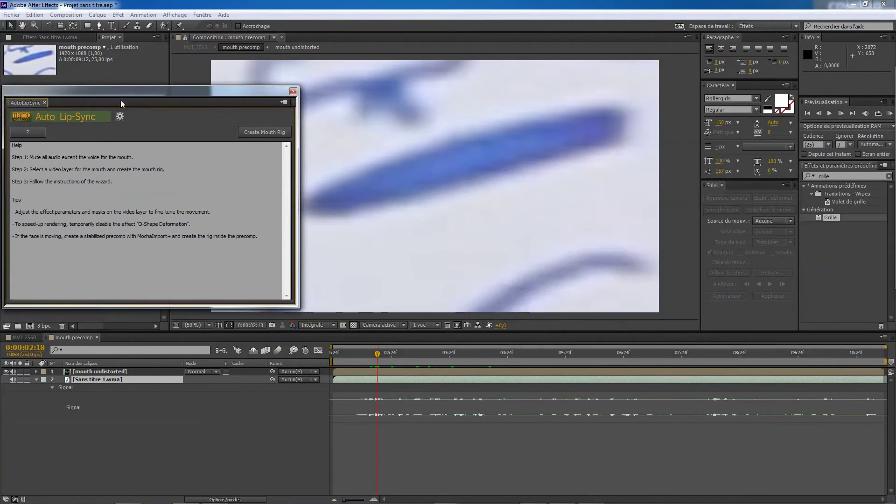
pyautogui.click(267, 133)
pyautogui.click(517, 287)
# - Create the mouth rig on the mouth undistorted layer and move the wizard and AutoLipSync windows clear of the drawn mouth
pyautogui.click(105, 373)
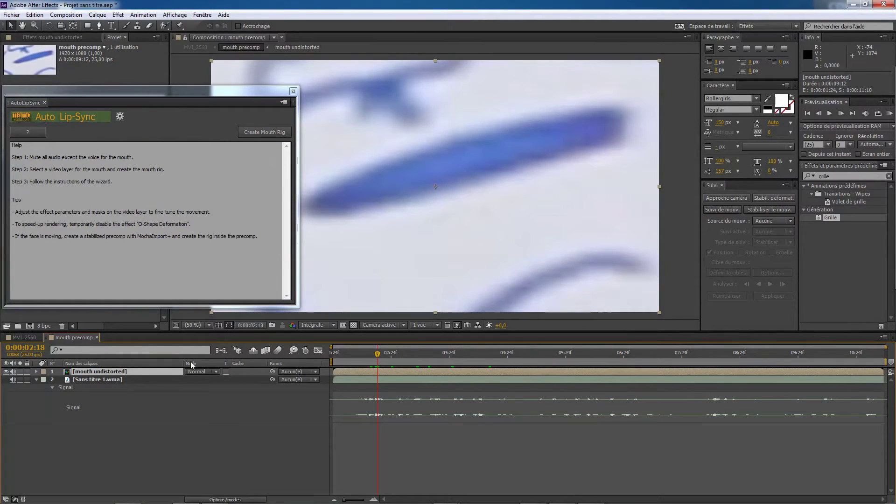
pyautogui.moveTo(205, 94); pyautogui.dragTo(355, 62)
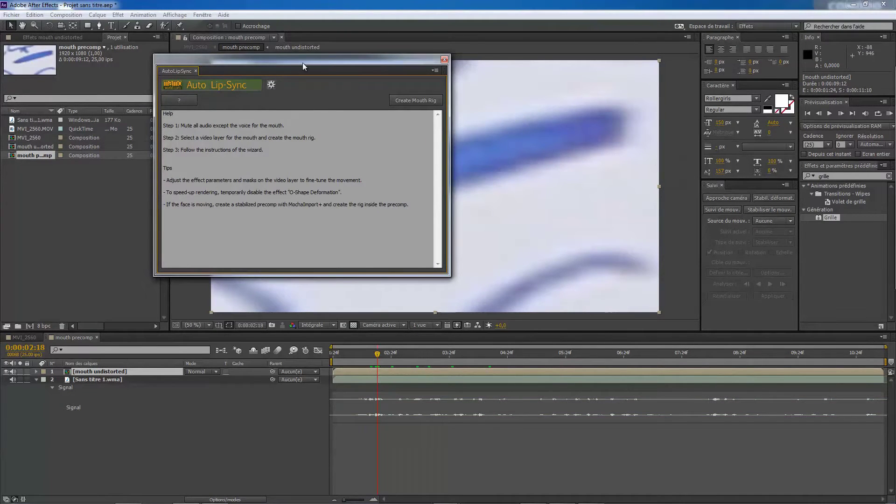
pyautogui.moveTo(304, 59); pyautogui.dragTo(183, 63)
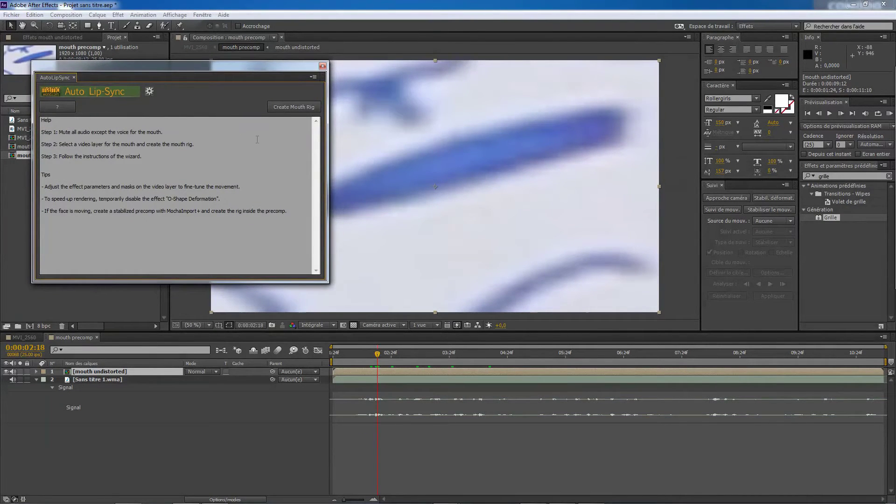
pyautogui.click(290, 106)
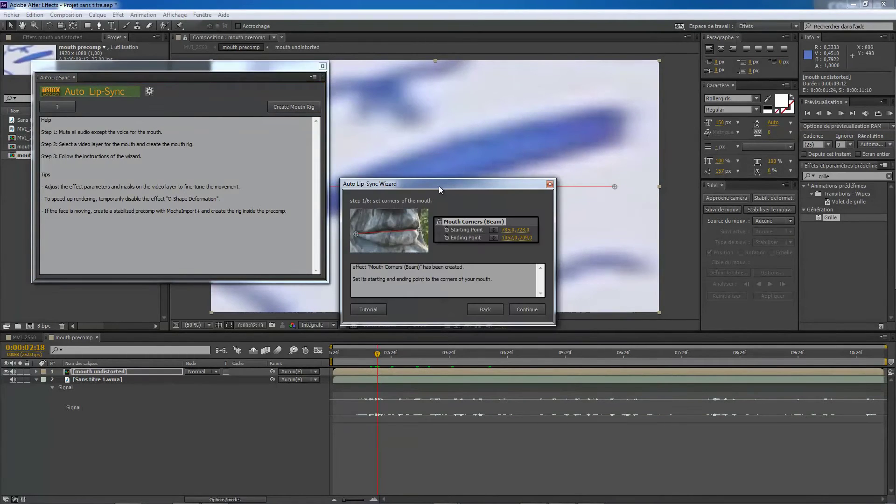
pyautogui.moveTo(439, 185); pyautogui.dragTo(471, 270)
pyautogui.moveTo(262, 80); pyautogui.dragTo(162, 75)
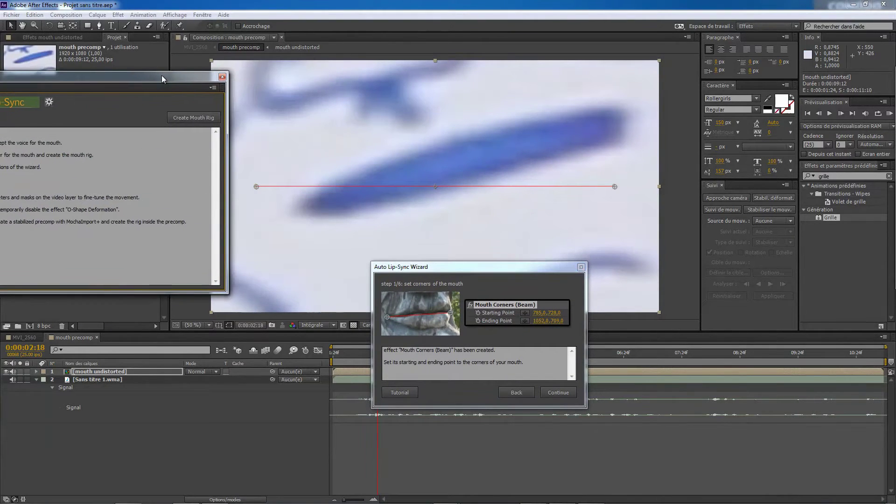
# - Set the Mouth Corners beam's starting and ending points on the drawn mouth's two corners at about 434,634 and 1732,280, and continue the wizard
pyautogui.moveTo(256, 187); pyautogui.dragTo(311, 209)
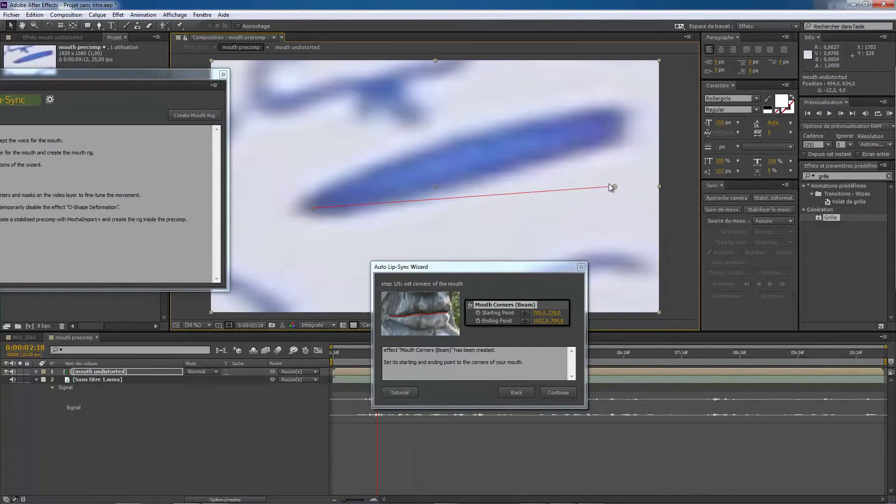
pyautogui.moveTo(614, 187); pyautogui.dragTo(616, 127)
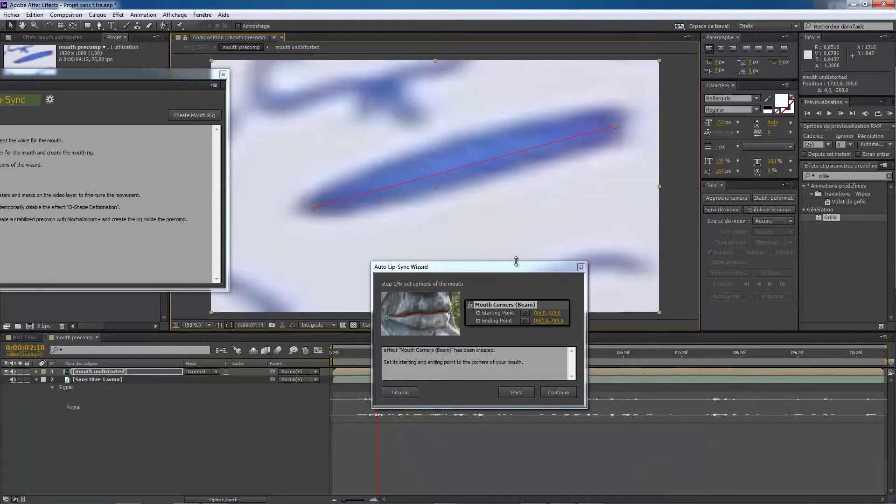
pyautogui.click(559, 392)
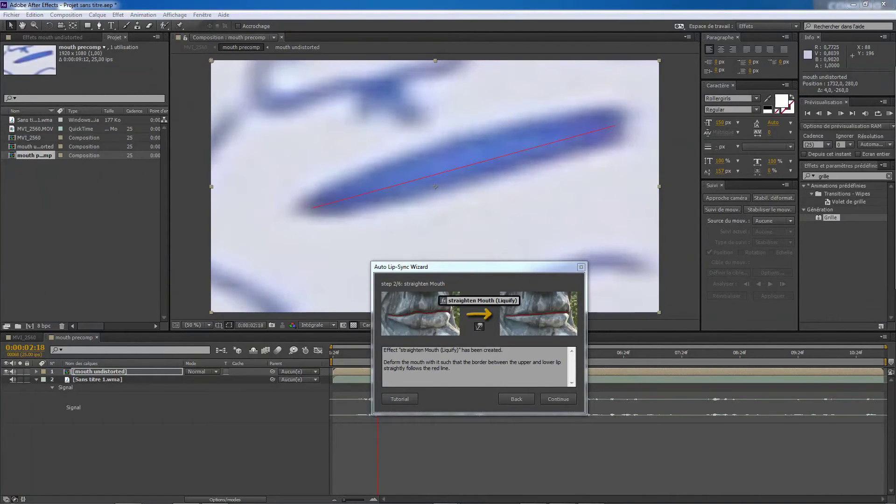
# - Advance the wizard past the straighten and closed-mouth steps without deforming the mouth, returning the current time to 0:00:02:18 before continuing
pyautogui.moveTo(481, 269); pyautogui.dragTo(105, 181)
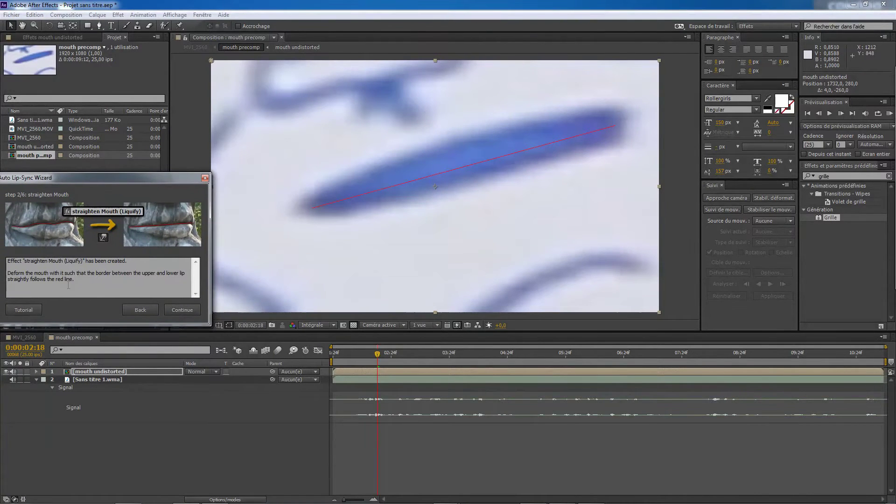
pyautogui.click(172, 310)
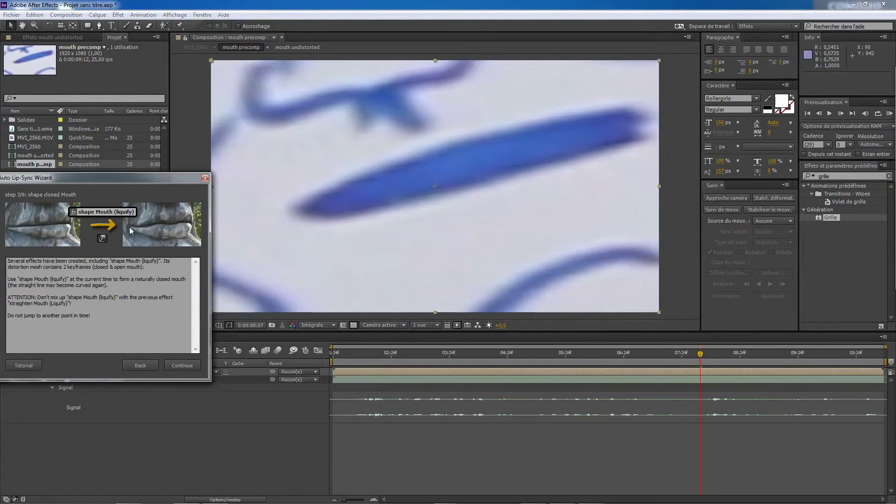
pyautogui.moveTo(128, 180); pyautogui.dragTo(168, 115)
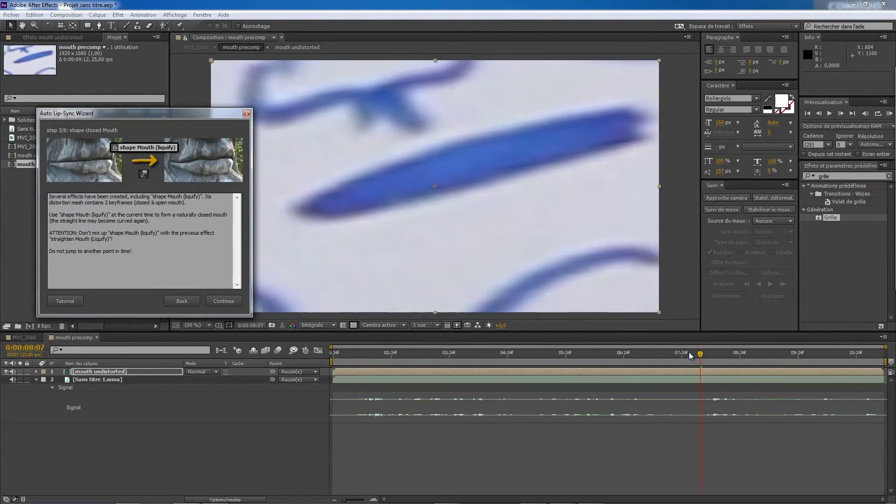
pyautogui.moveTo(700, 354); pyautogui.dragTo(377, 379)
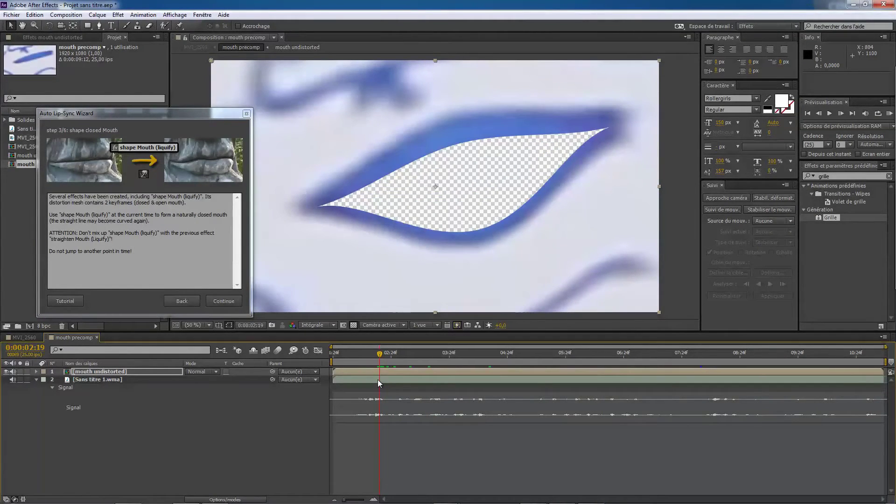
pyautogui.press('pageup')
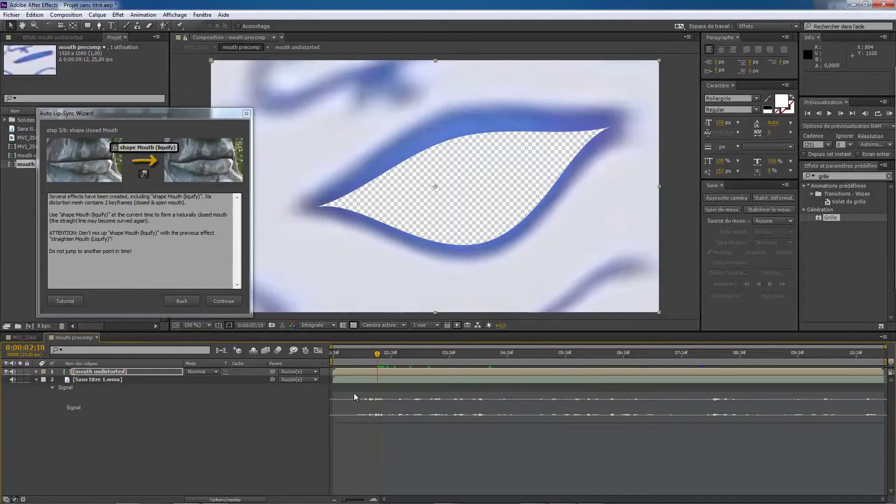
pyautogui.click(216, 300)
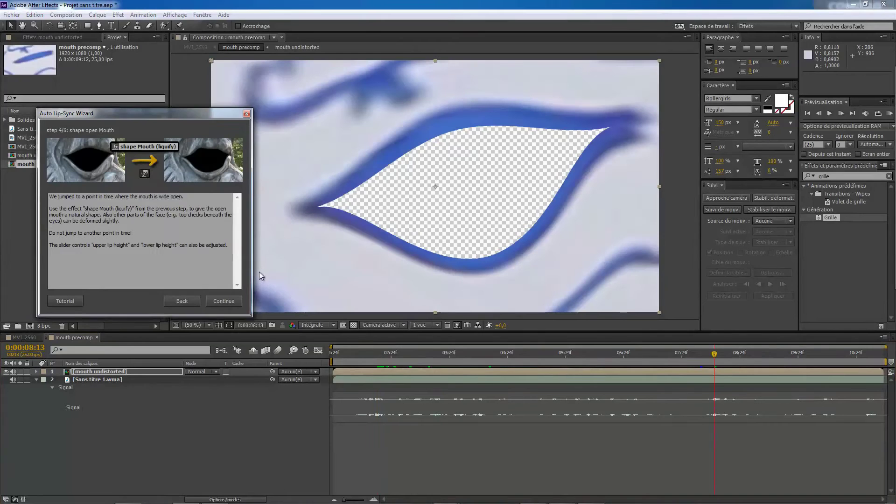
# - Try to warp the open mouth's upper lip outward with the straighten Mouth (Liquify) warp tool, keeping the wizard clear of the lip
pyautogui.click(79, 36)
pyautogui.moveTo(93, 112); pyautogui.dragTo(658, 106)
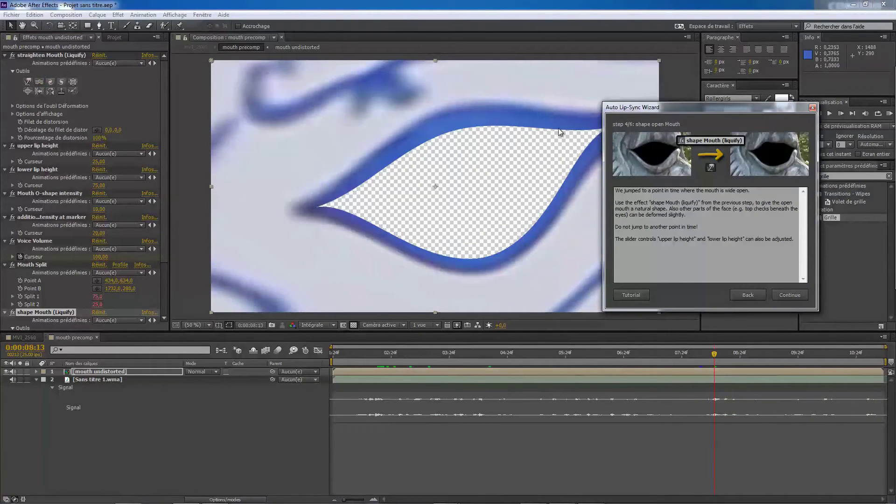
pyautogui.moveTo(660, 107); pyautogui.dragTo(710, 72)
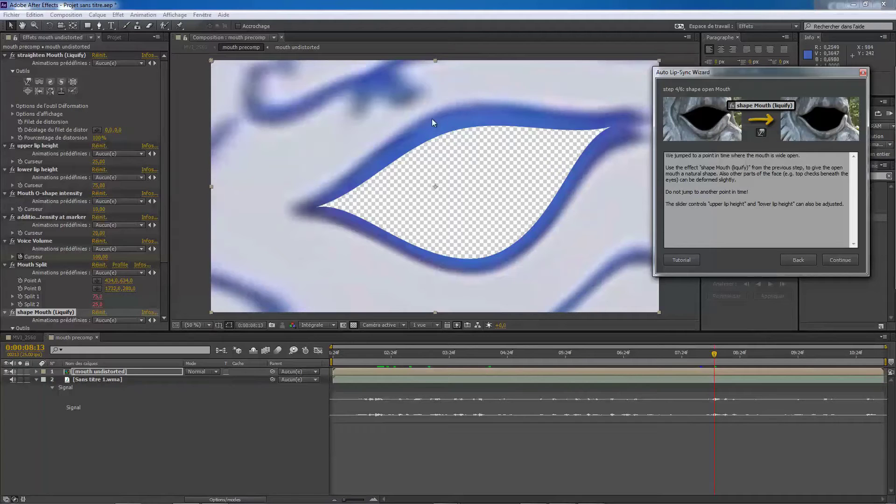
pyautogui.click(28, 82)
pyautogui.moveTo(411, 134)
pyautogui.mouseDown()
pyautogui.moveTo(365, 117)
pyautogui.moveTo(401, 126)
pyautogui.mouseUp()
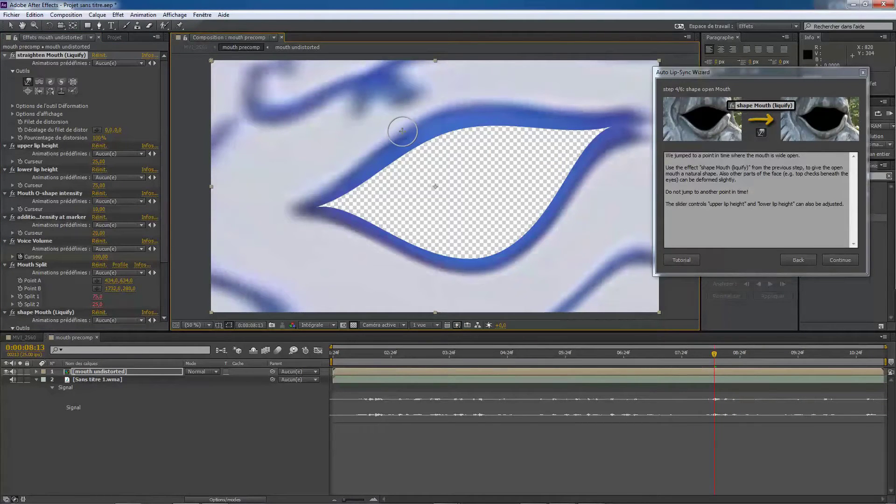
pyautogui.moveTo(516, 124)
pyautogui.mouseDown()
pyautogui.moveTo(540, 93)
pyautogui.moveTo(520, 118)
pyautogui.moveTo(518, 92)
pyautogui.mouseUp()
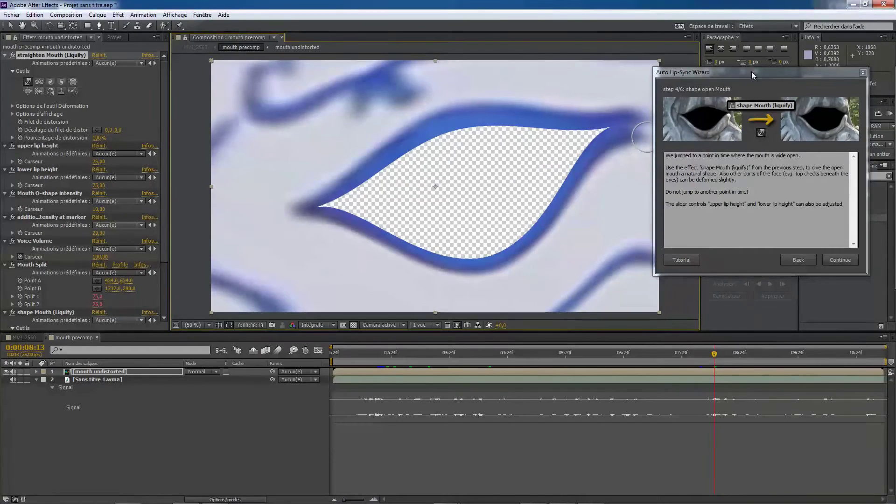
pyautogui.moveTo(751, 71); pyautogui.dragTo(676, 66)
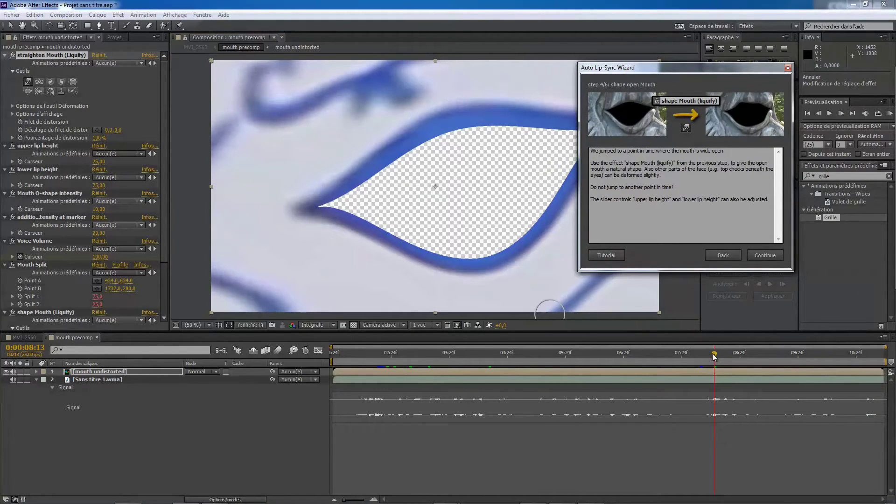
# - Return the current time to 0:00:02:18 and advance the wizard to the null objects for the mouth interior
pyautogui.moveTo(714, 356); pyautogui.dragTo(381, 374)
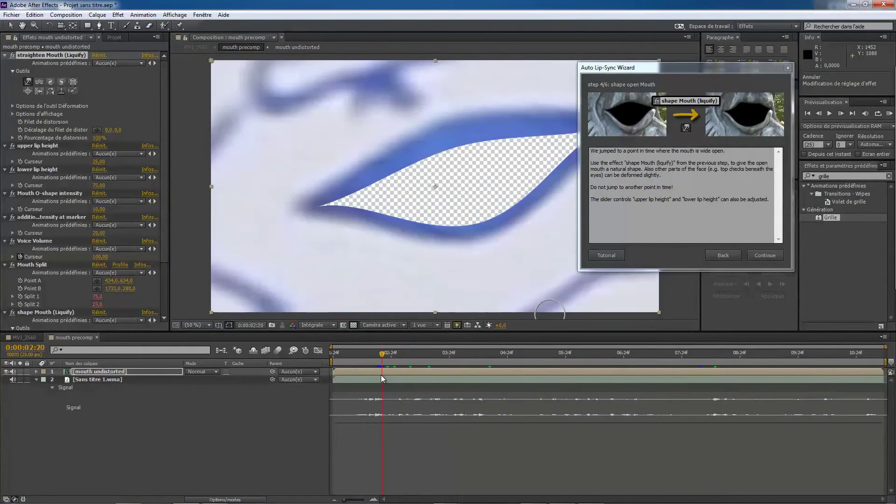
pyautogui.press('pageup')
pyautogui.press('pageup')
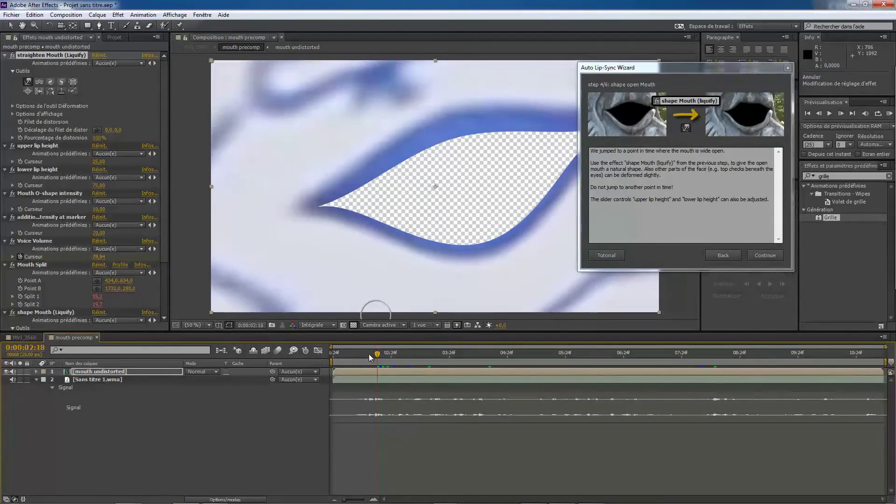
pyautogui.click(762, 256)
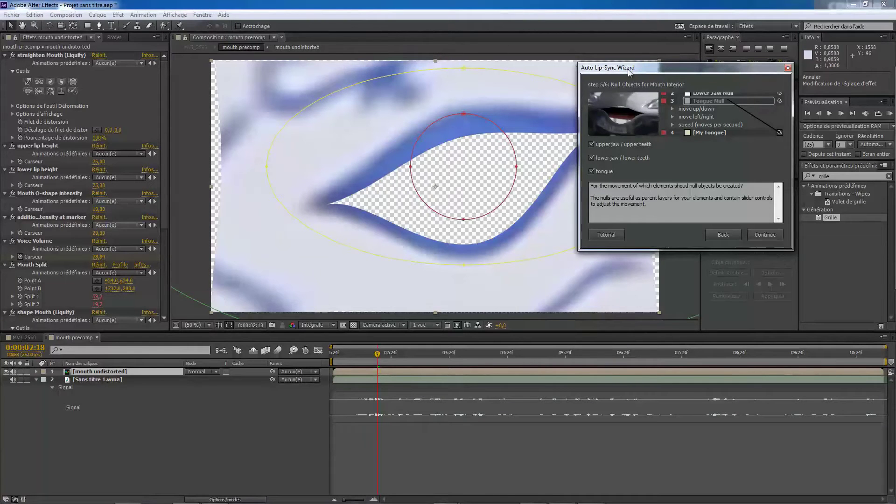
# - Move the wizard clear of the mouth and turn off the composition's transparency grid
pyautogui.moveTo(628, 69); pyautogui.dragTo(736, 68)
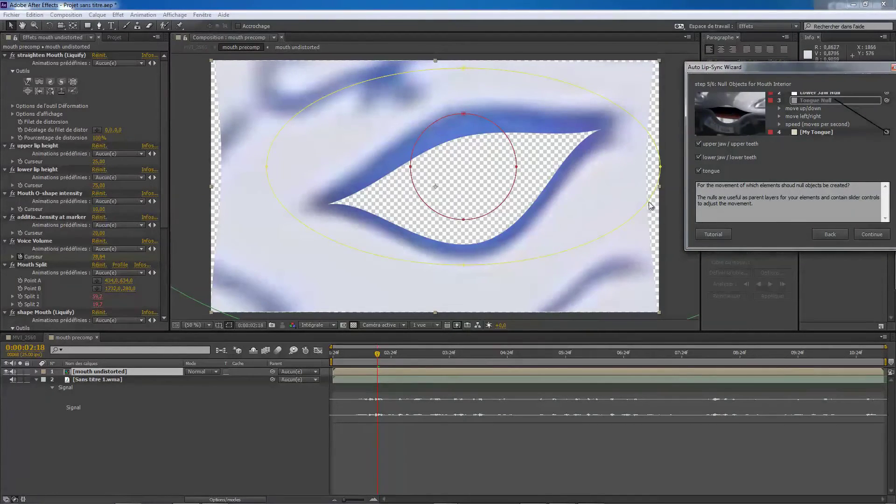
pyautogui.click(355, 324)
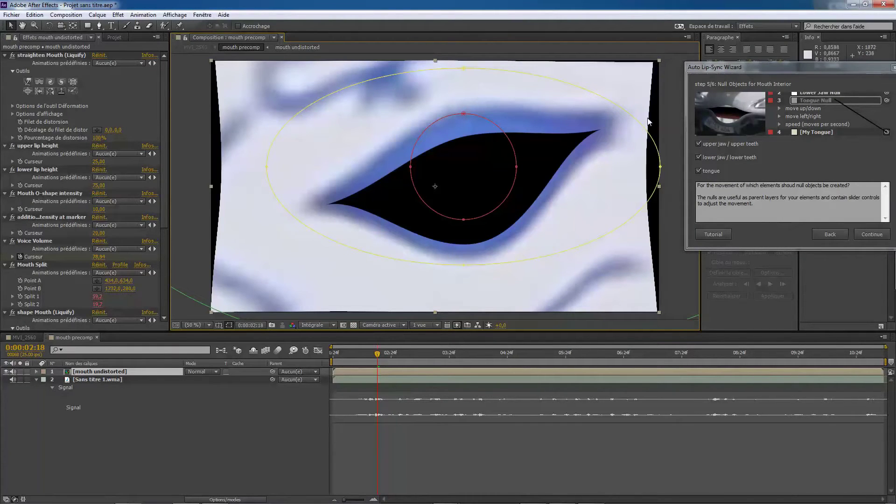
# - Try to widen the yellow and red mouth masks toward the mouth's upper corner, and undo the mask edits
pyautogui.click(661, 167)
pyautogui.moveTo(662, 170); pyautogui.dragTo(686, 168)
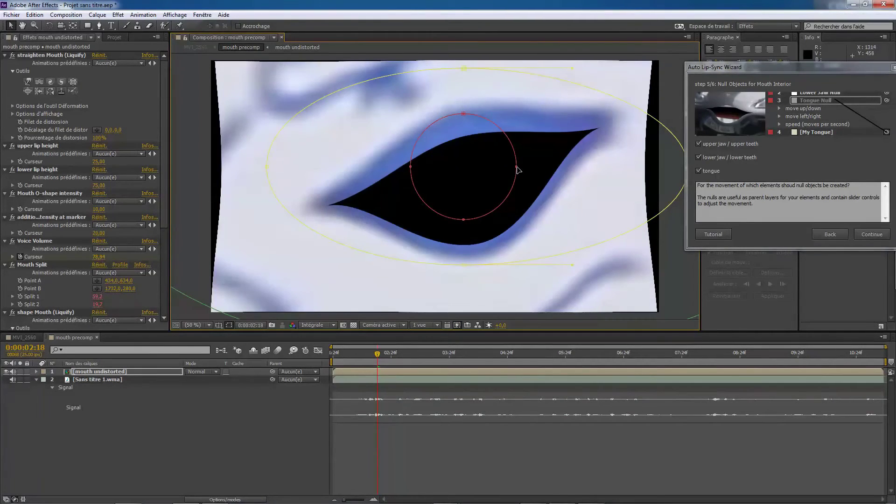
pyautogui.moveTo(516, 167); pyautogui.dragTo(554, 169)
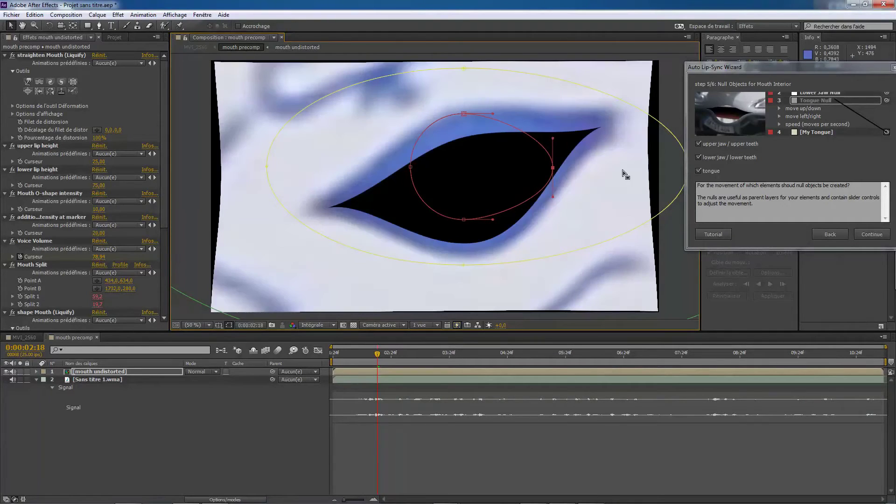
pyautogui.hotkey('ctrl', 'z')
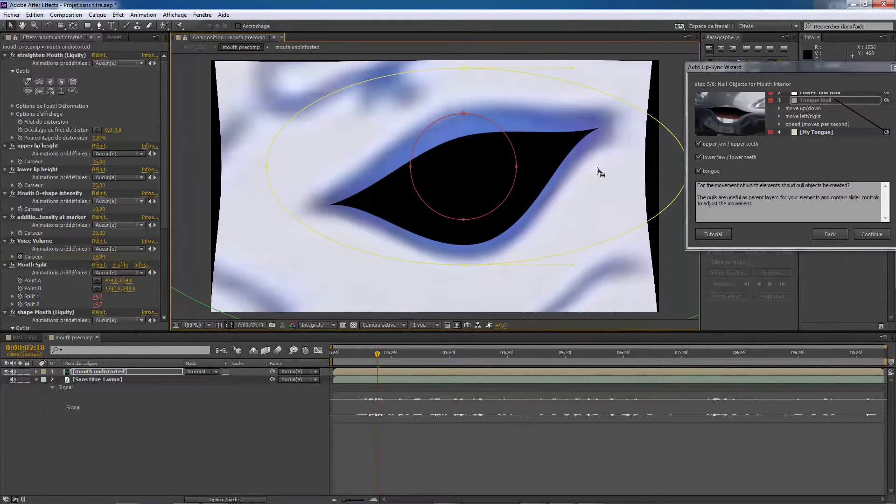
pyautogui.hotkey('ctrl', 'z')
pyautogui.hotkey('ctrl', 'z')
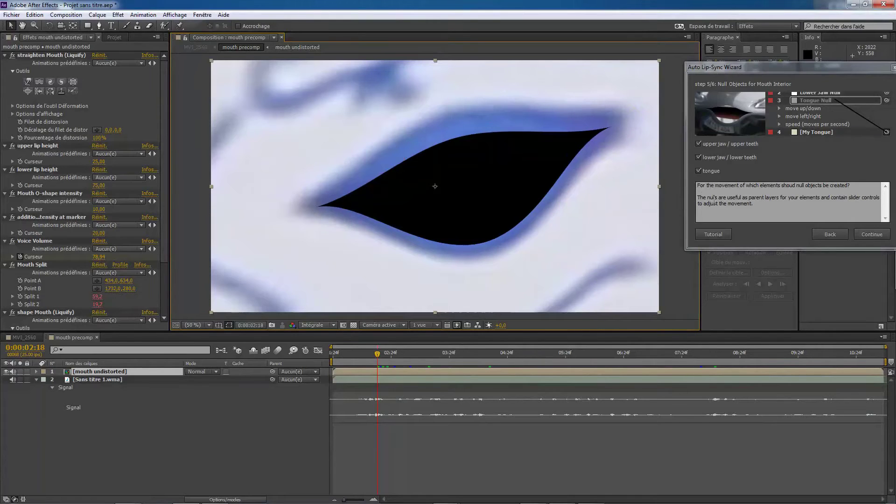
# - Create the upper jaw, lower jaw and tongue nulls, check the mouth at 0:00:03:01, and finish the Auto Lip-Sync wizard
pyautogui.click(861, 233)
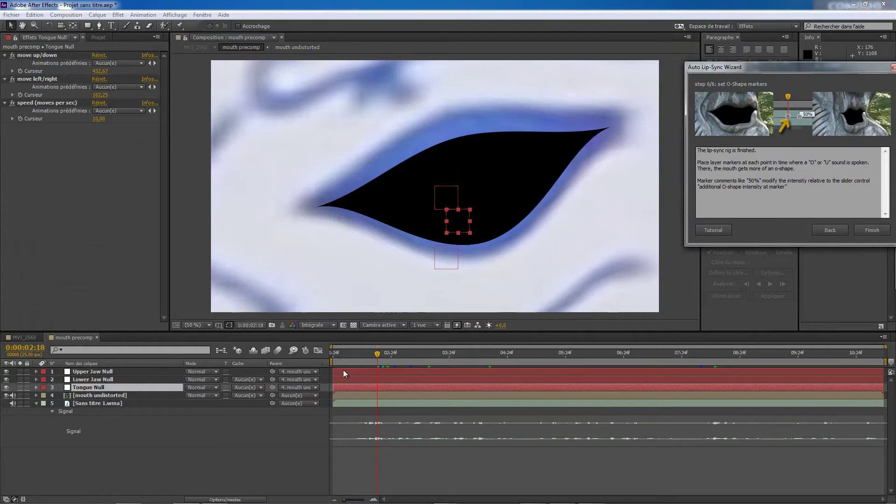
pyautogui.moveTo(379, 352)
pyautogui.mouseDown()
pyautogui.moveTo(405, 358)
pyautogui.moveTo(396, 354)
pyautogui.mouseUp()
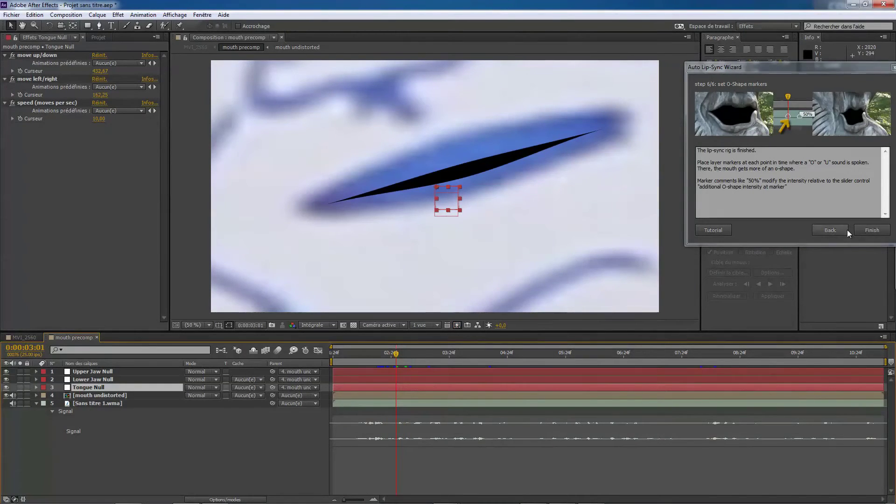
pyautogui.click(868, 230)
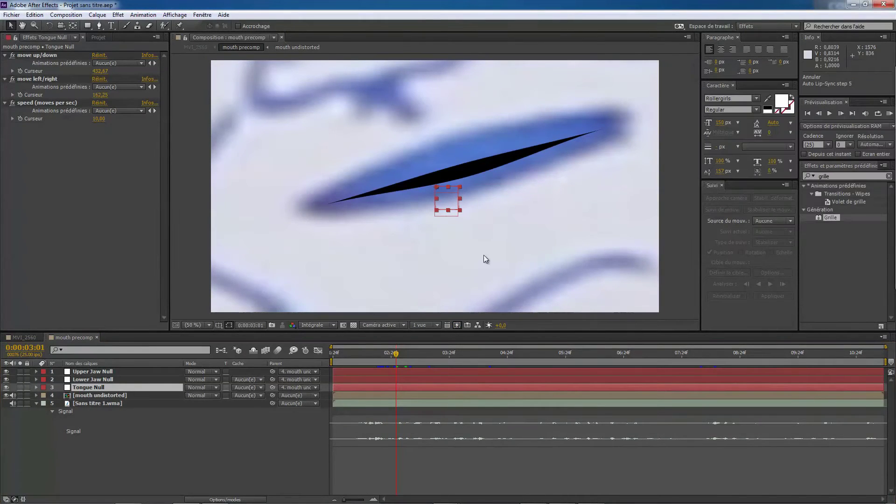
# - Examine the effect controls of the Upper Jaw Null, Lower Jaw Null and Tongue Null layers
pyautogui.click(99, 371)
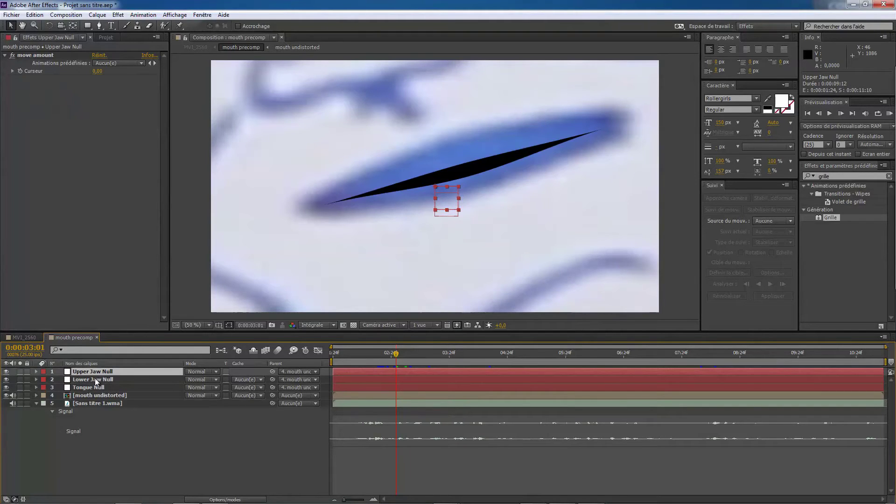
pyautogui.click(94, 378)
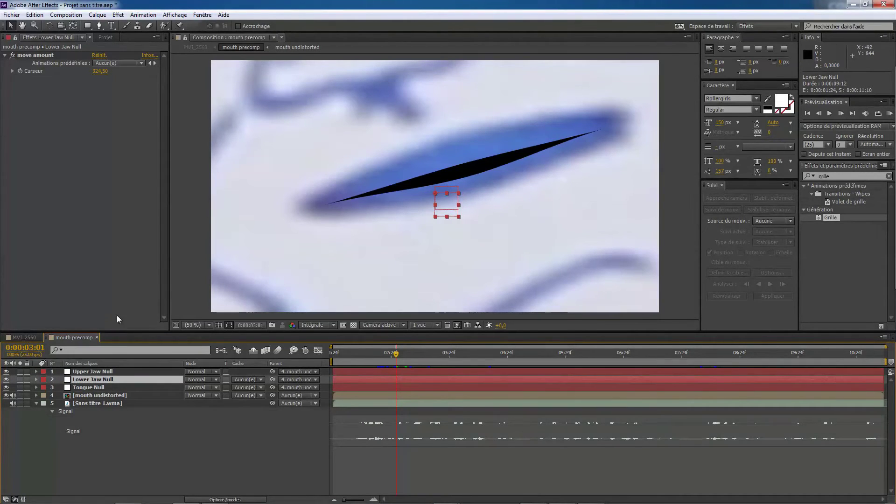
pyautogui.click(93, 387)
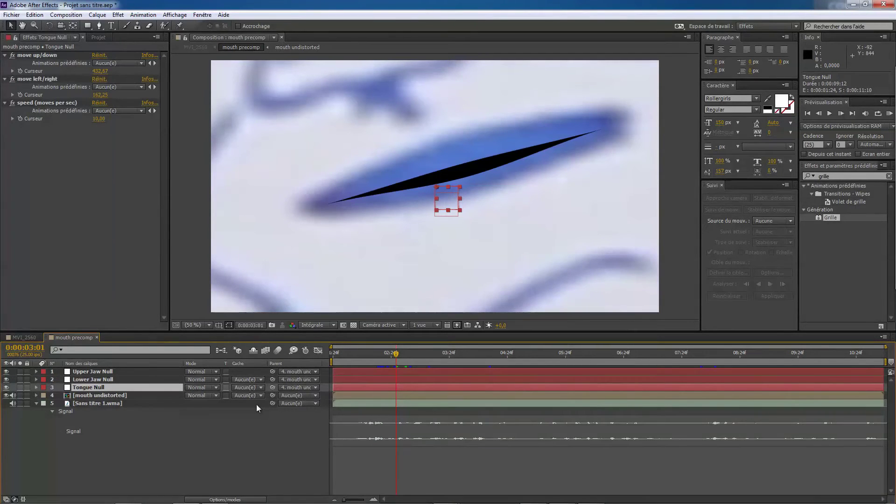
# - Collapse the audio layer and inspect the animated mouth close up in the MVI_2560 composition at 0:00:01:15 and 0:00:02:06
pyautogui.click(35, 402)
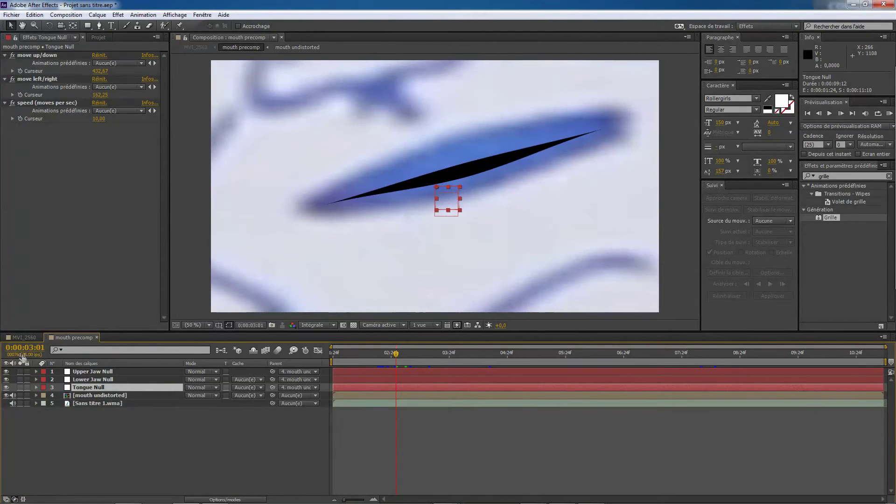
pyautogui.click(26, 337)
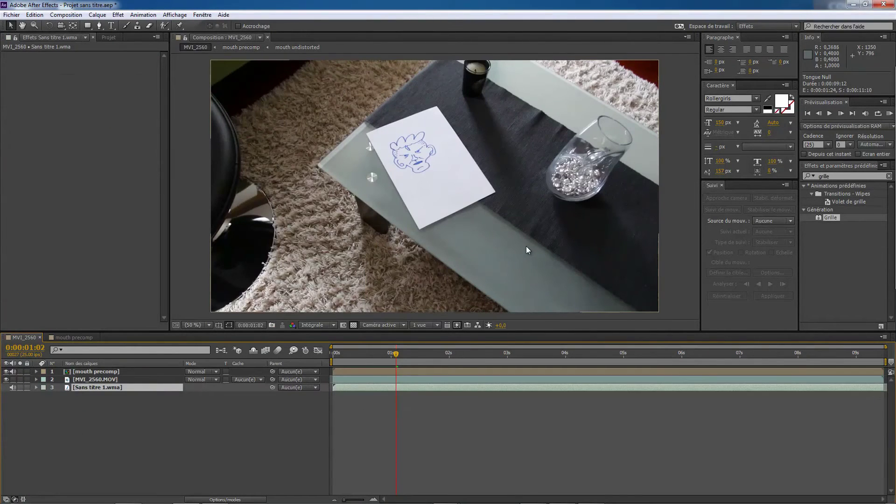
pyautogui.click(426, 353)
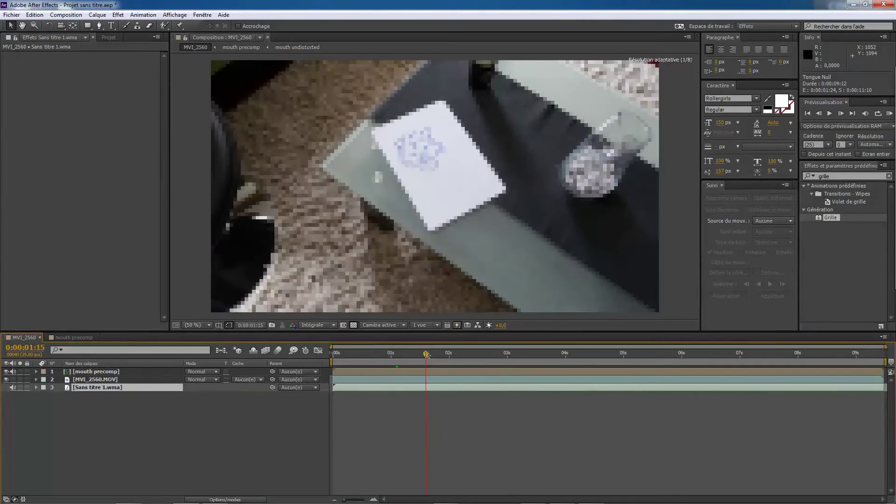
pyautogui.scroll(2, 447, 167)
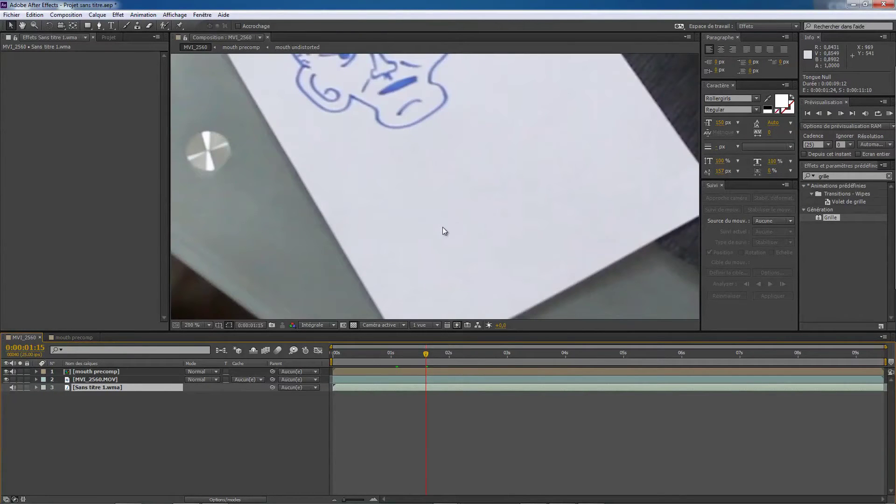
pyautogui.moveTo(424, 194); pyautogui.dragTo(460, 246)
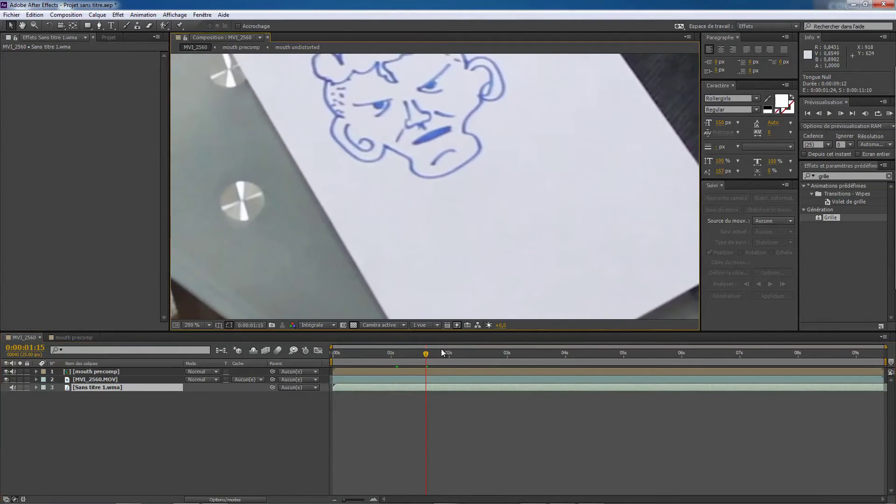
pyautogui.click(462, 355)
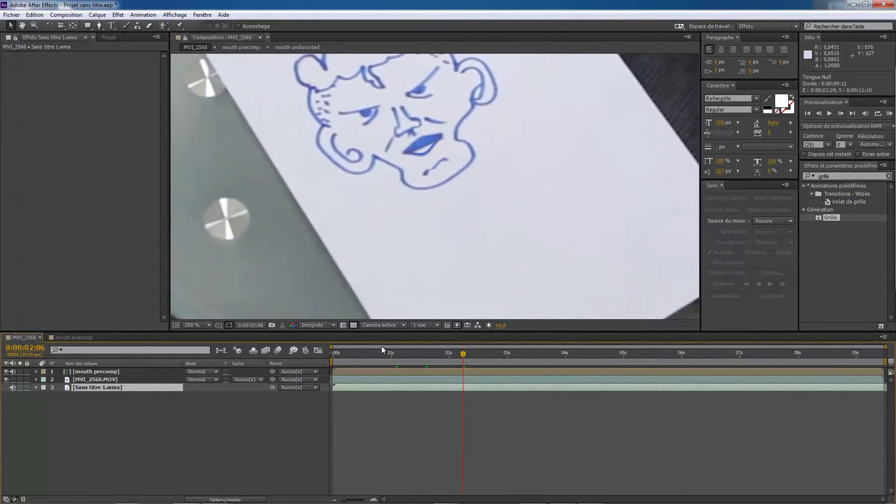
# - Create a black 1920 x 1080 solid named bg-mouth in the mouth precomp and place it directly below the mouth undistorted layer
pyautogui.moveTo(374, 351); pyautogui.dragTo(328, 353)
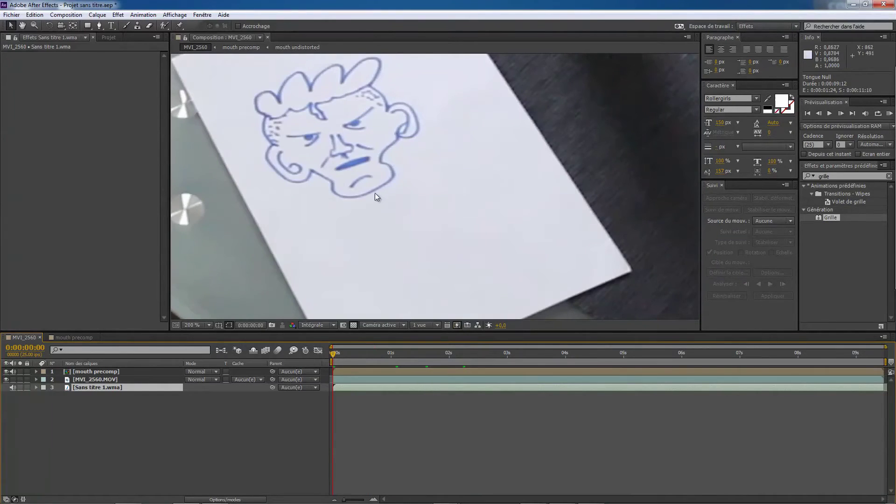
pyautogui.click(86, 335)
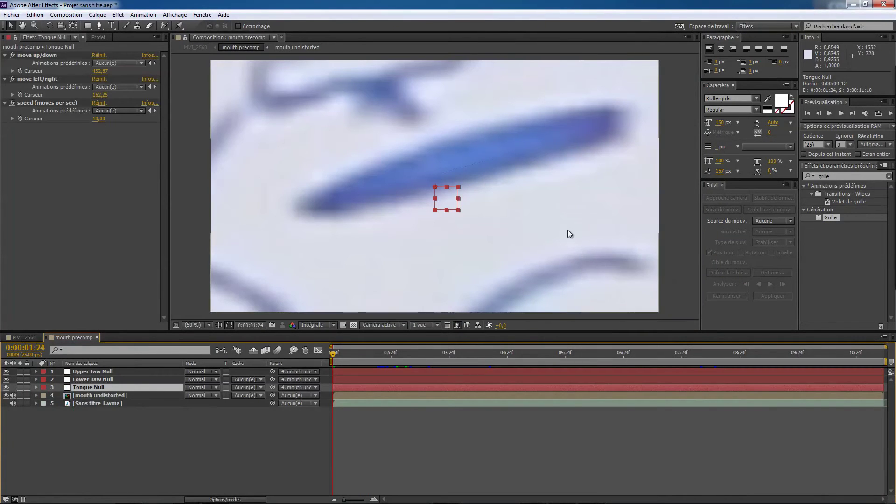
pyautogui.rightClick(174, 440)
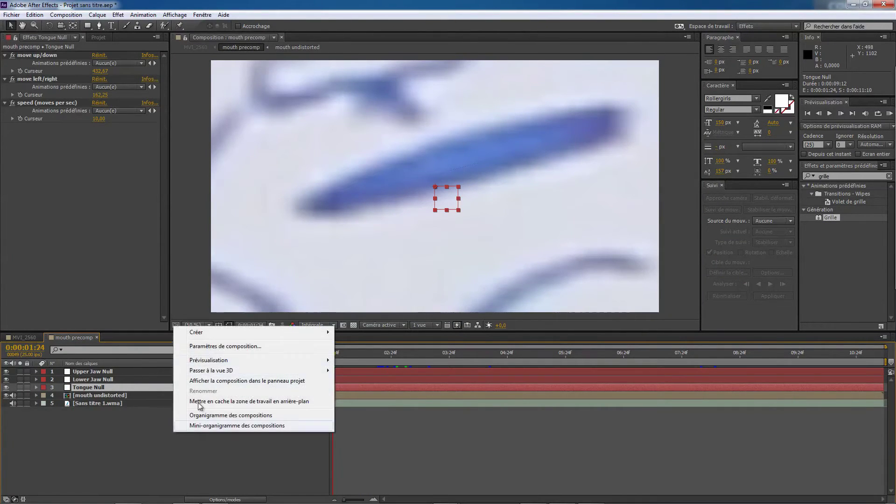
pyautogui.moveTo(223, 337)
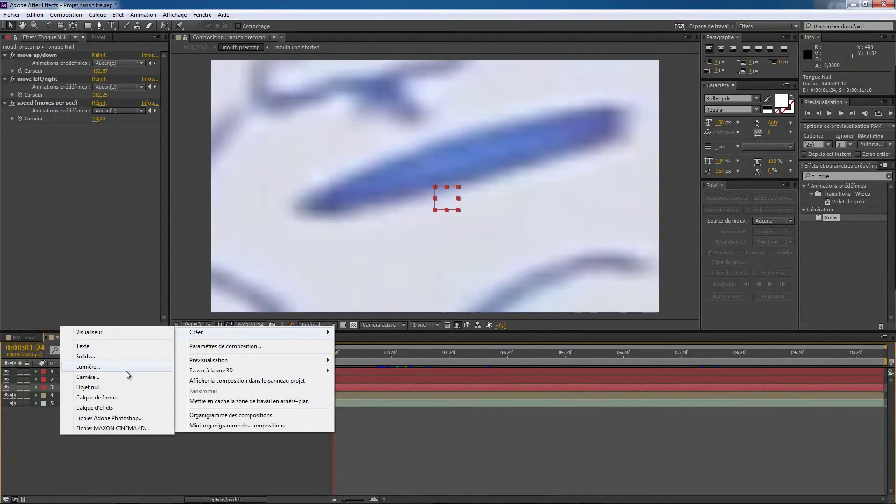
pyautogui.click(118, 358)
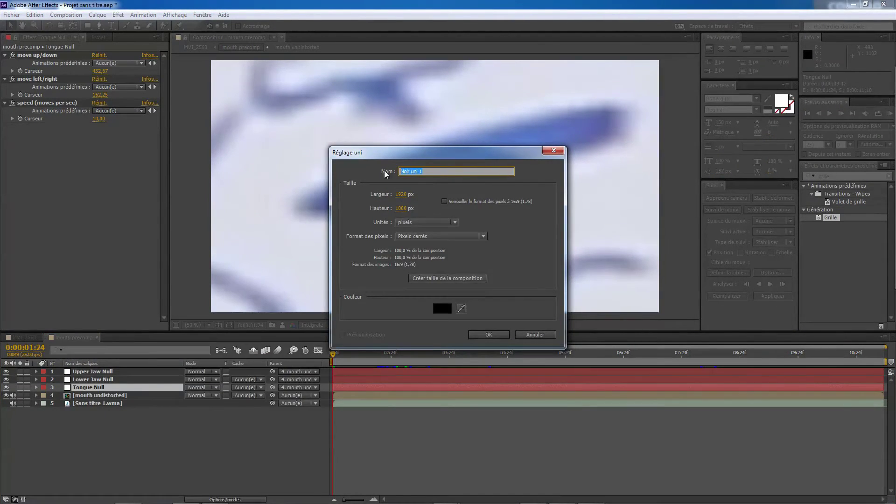
pyautogui.press('BackSpace')
pyautogui.press('Return')
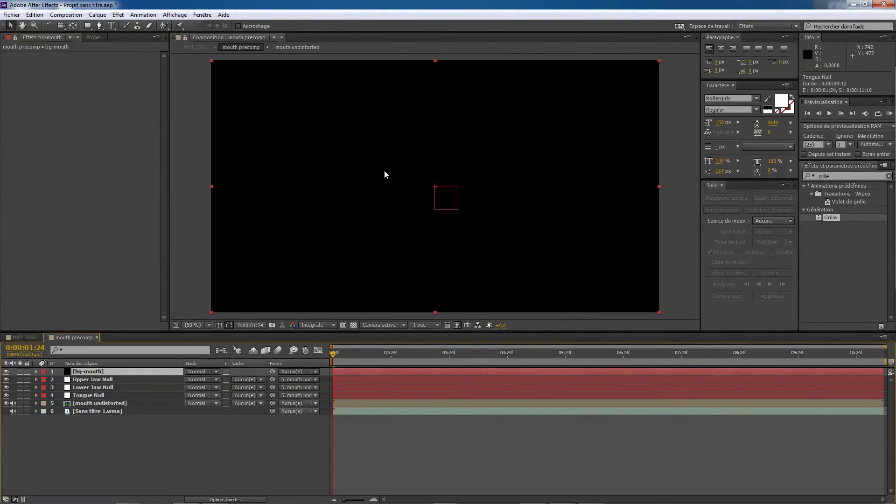
pyautogui.moveTo(112, 369); pyautogui.dragTo(110, 404)
# - Check the black mouth opening at several frames of the mouth precomp, including 0:00:03:06, 0:00:04:21 and 0:00:06:19
pyautogui.click(390, 352)
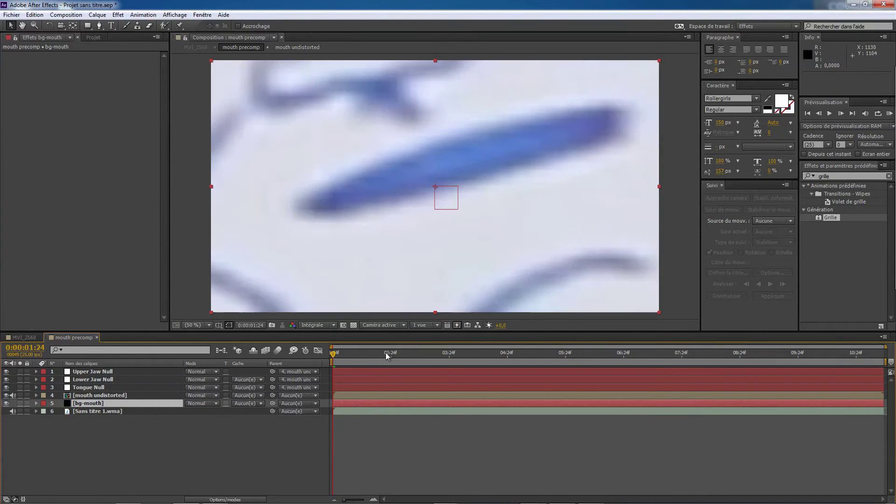
pyautogui.click(408, 353)
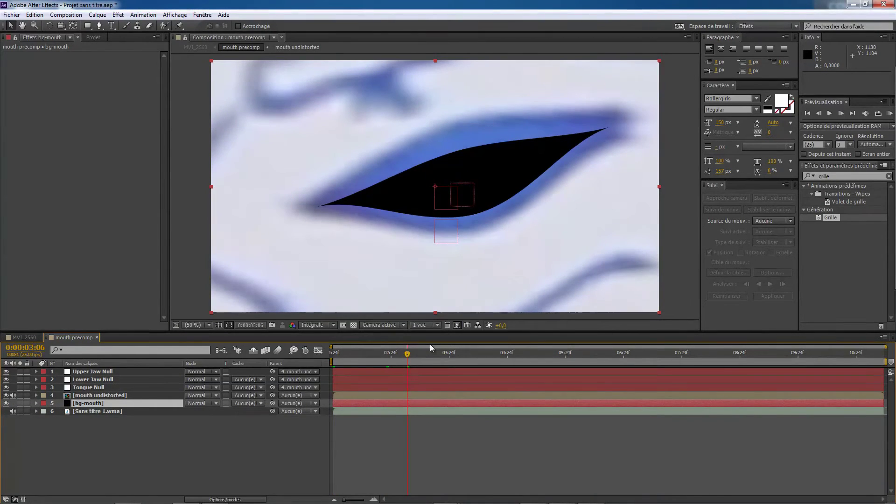
pyautogui.click(448, 353)
pyautogui.click(500, 353)
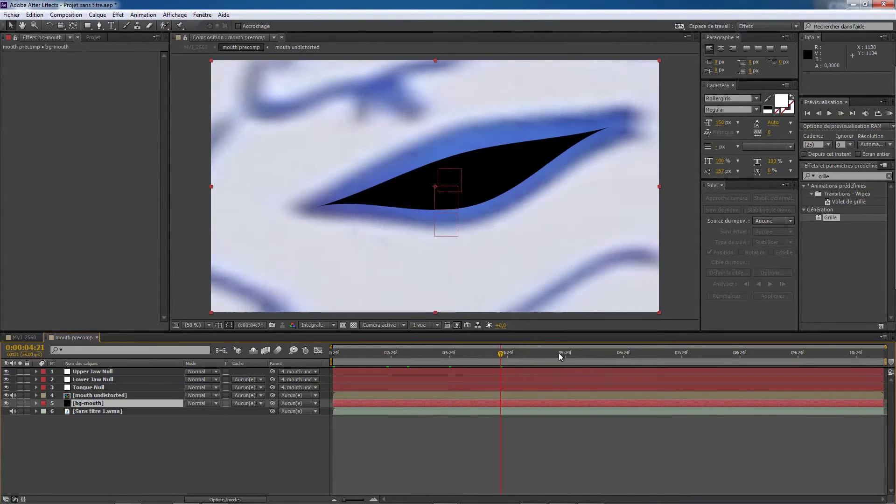
pyautogui.click(567, 352)
pyautogui.click(612, 353)
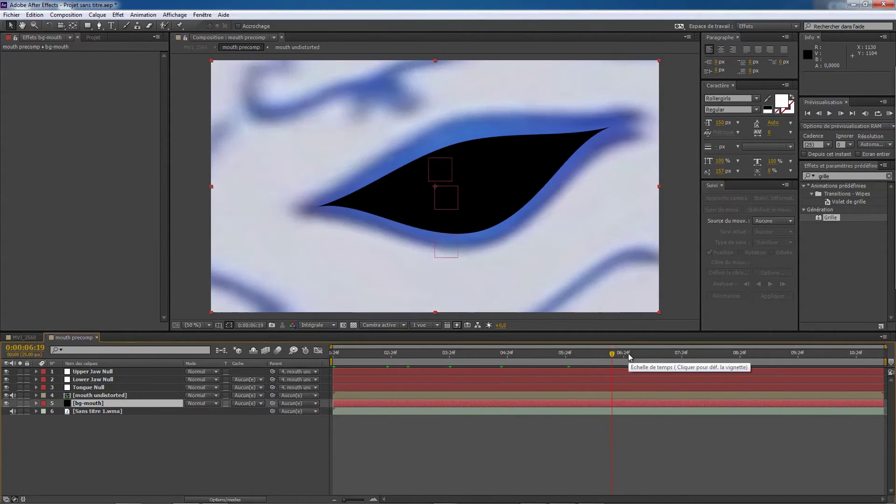
# - Inspect the mouth in the MVI_2560 composition at 0:00:01:22 and 0:00:00:15, and play a RAM preview of it
pyautogui.click(23, 337)
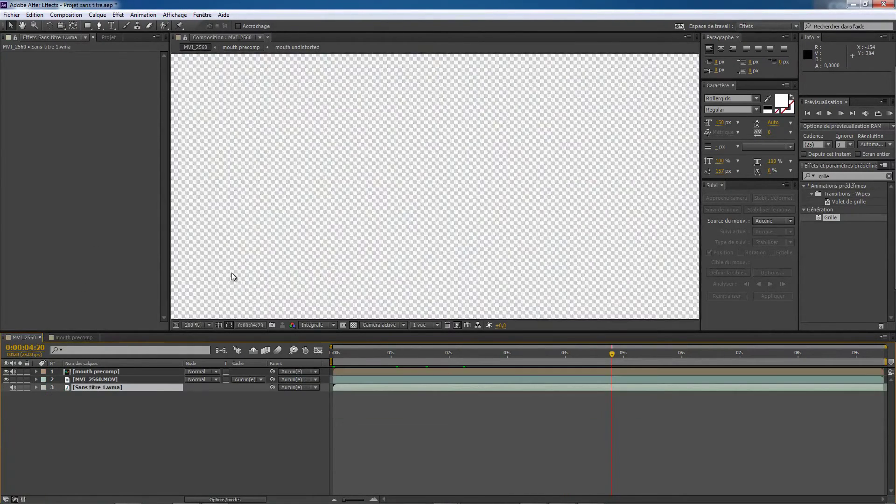
pyautogui.click(472, 351)
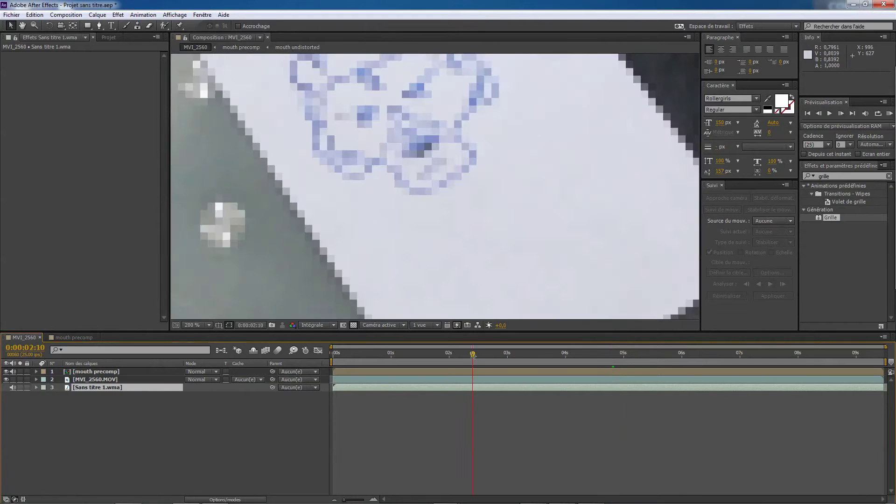
pyautogui.click(442, 353)
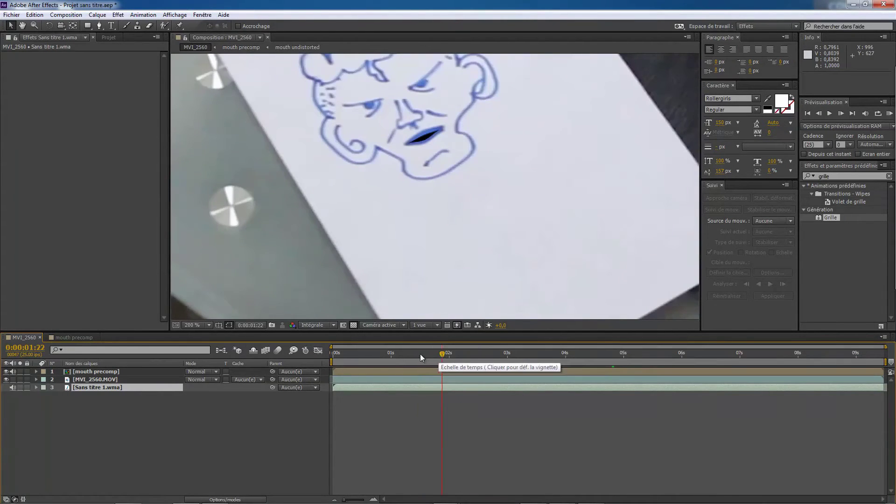
pyautogui.moveTo(442, 357); pyautogui.dragTo(367, 357)
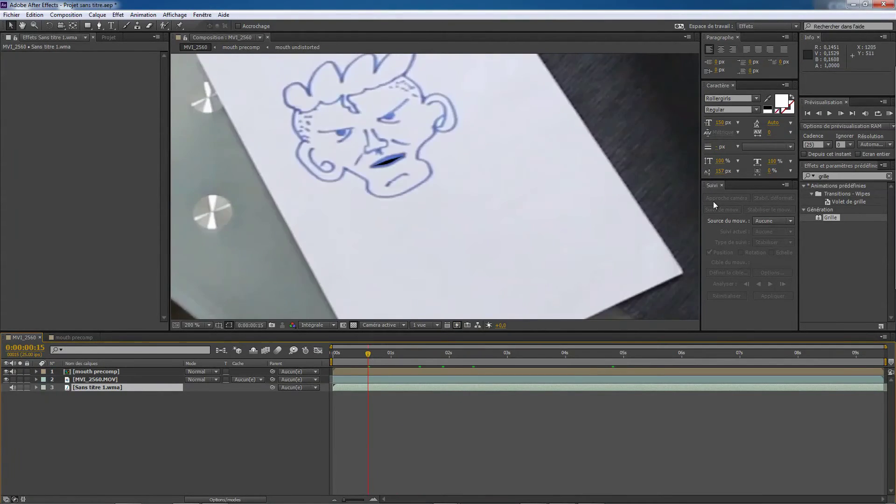
pyautogui.click(888, 113)
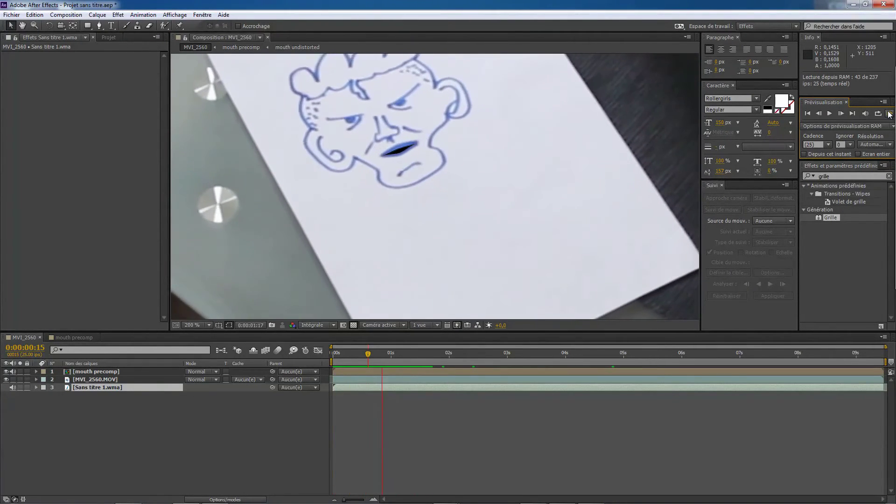
pyautogui.press('space')
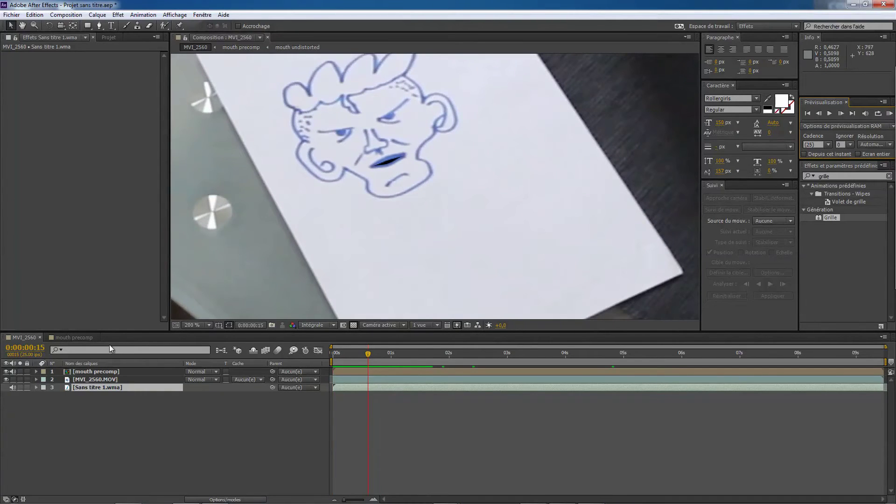
# - Create a solid named tongue in the mouth precomp with the light red colour F44242
pyautogui.click(74, 337)
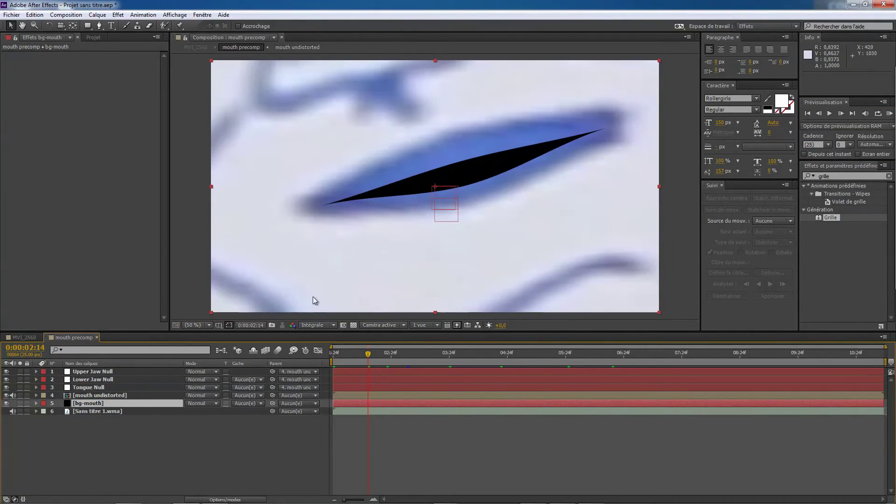
pyautogui.click(89, 387)
pyautogui.rightClick(135, 446)
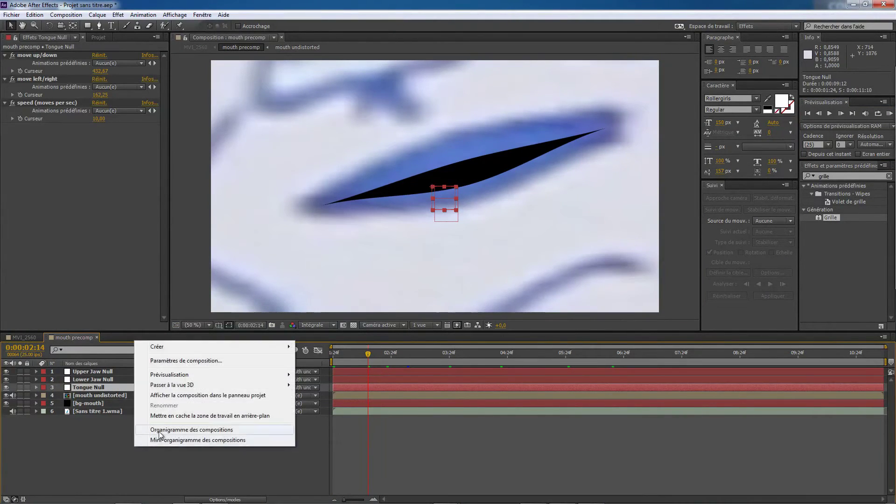
pyautogui.moveTo(175, 351)
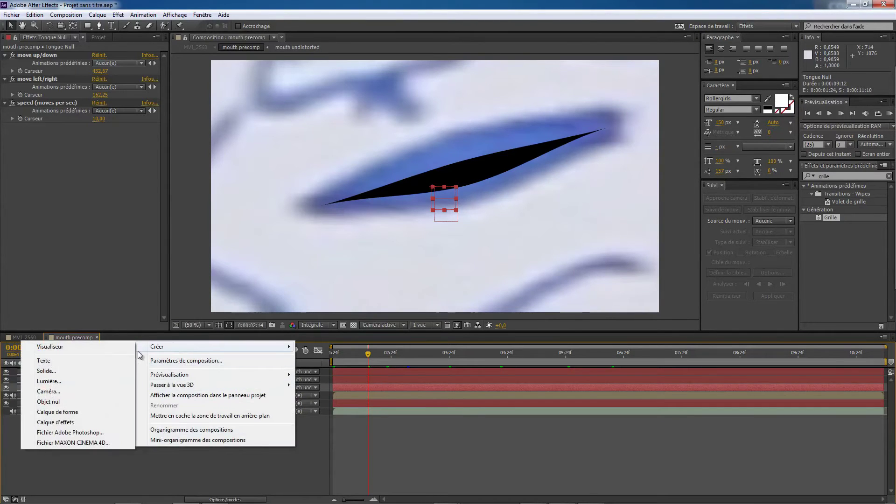
pyautogui.click(64, 368)
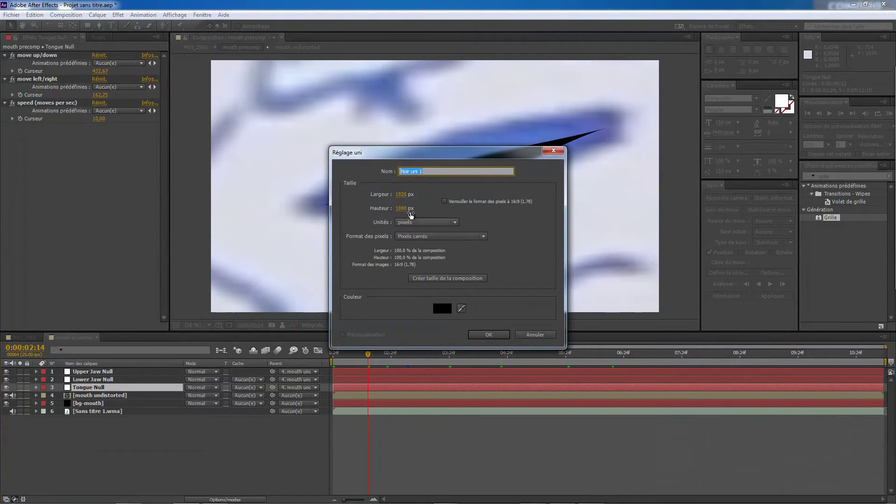
pyautogui.press('BackSpace')
pyautogui.click(442, 308)
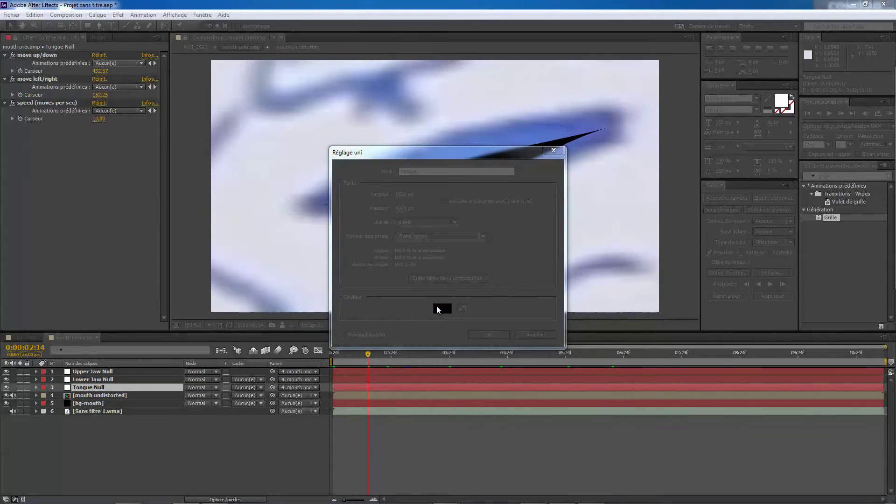
pyautogui.click(611, 311)
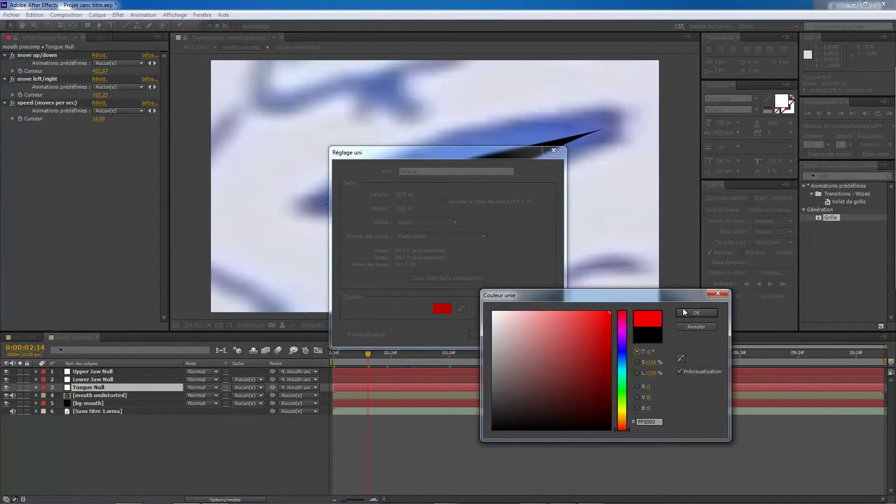
pyautogui.click(578, 316)
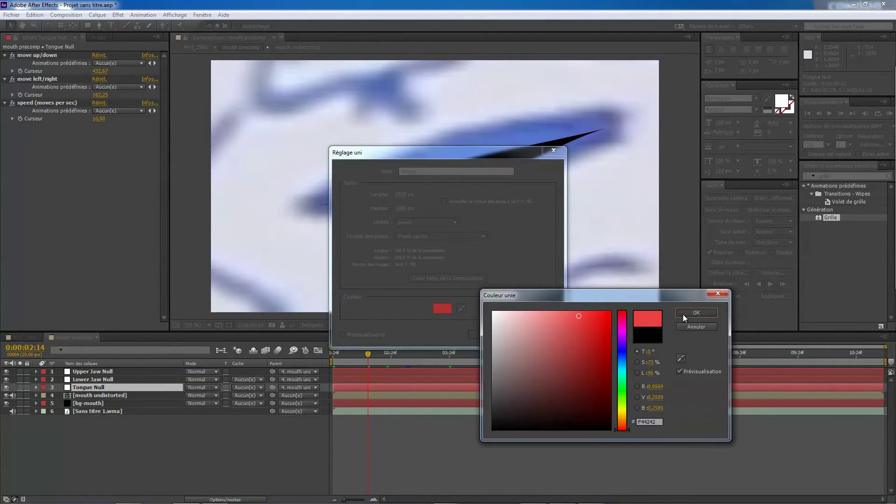
pyautogui.click(695, 312)
pyautogui.click(504, 337)
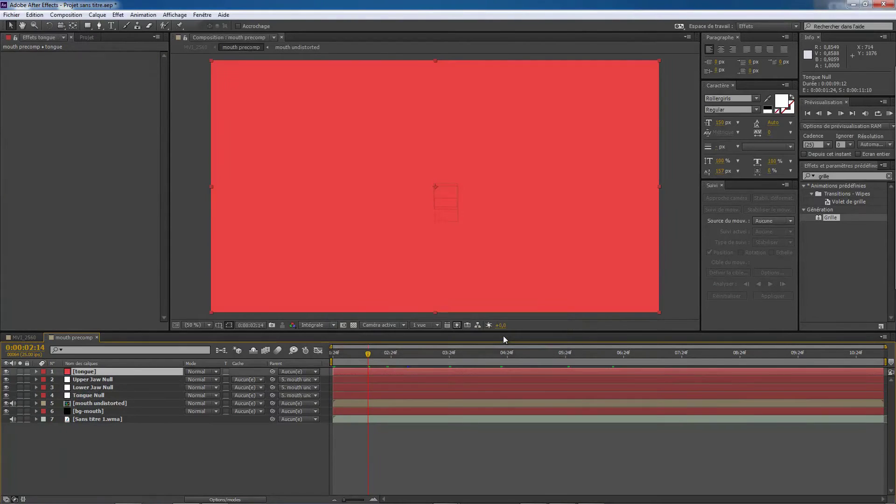
# - Place the tongue solid between the mouth undistorted and bg-mouth layers, and keep it selected
pyautogui.moveTo(116, 370); pyautogui.dragTo(108, 405)
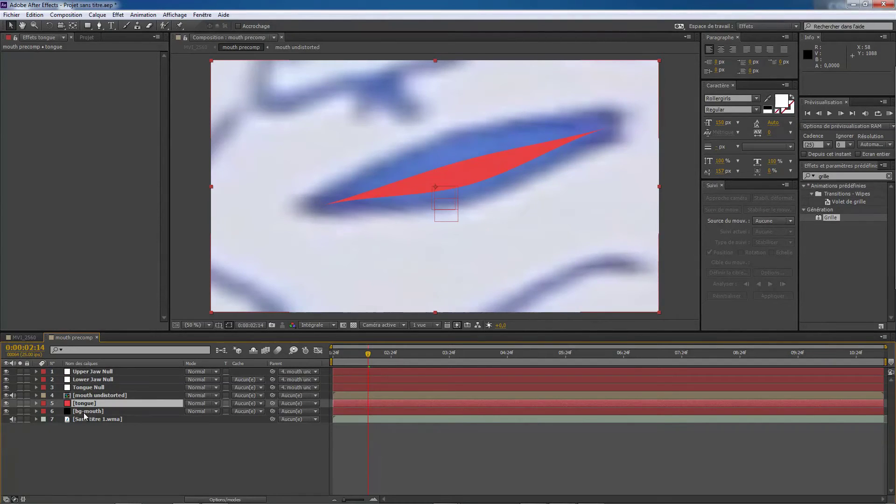
pyautogui.click(81, 413)
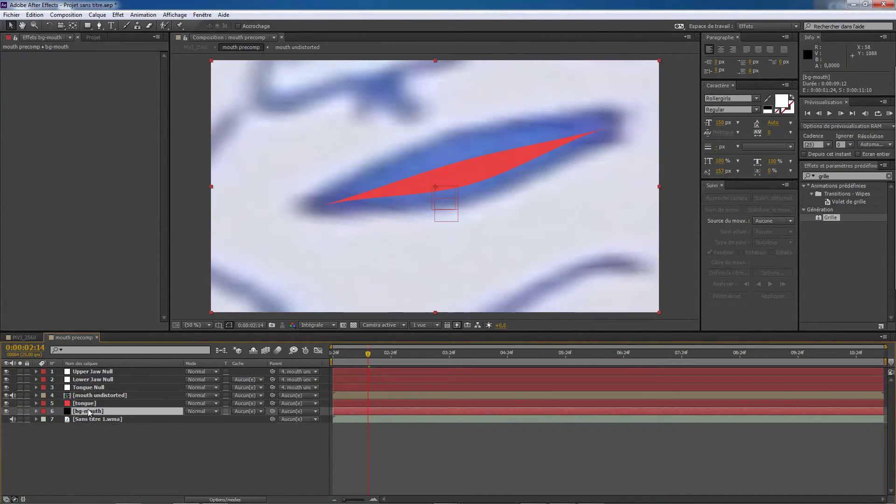
pyautogui.click(96, 403)
pyautogui.click(100, 395)
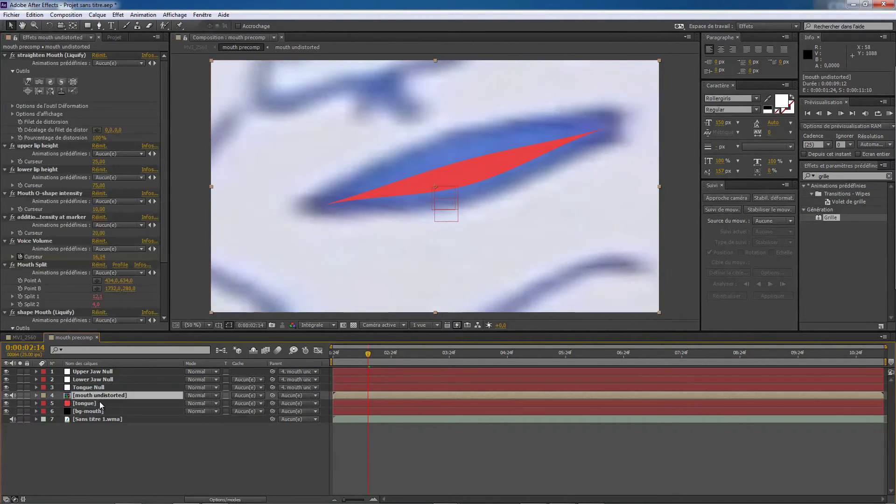
pyautogui.click(99, 402)
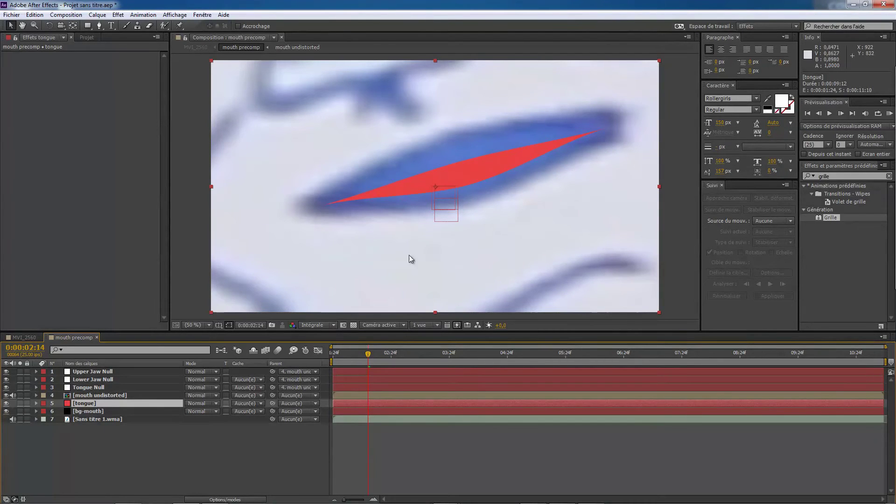
# - Draw a closed, rounded tongue mask on the tongue solid with the Pen tool at 0:00:02:19, and parent the layer to Tongue Null
pyautogui.click(98, 27)
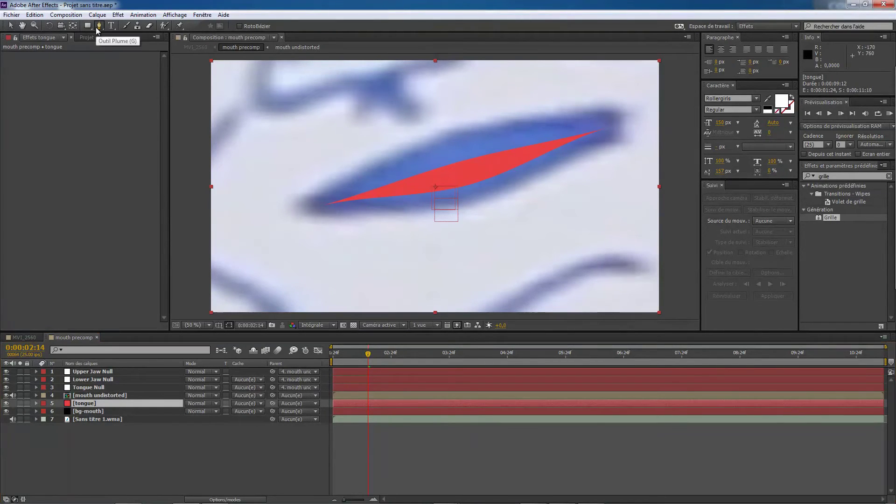
pyautogui.click(380, 353)
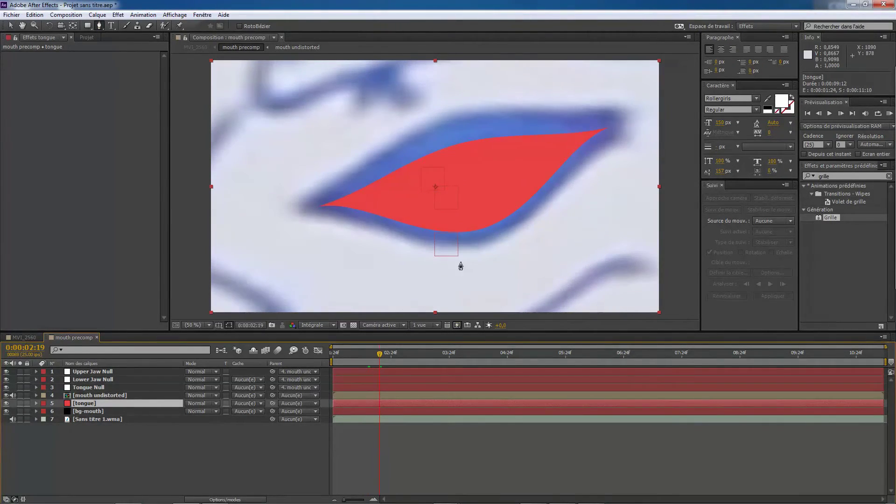
pyautogui.click(411, 252)
pyautogui.moveTo(453, 177); pyautogui.dragTo(492, 251)
pyautogui.click(411, 253)
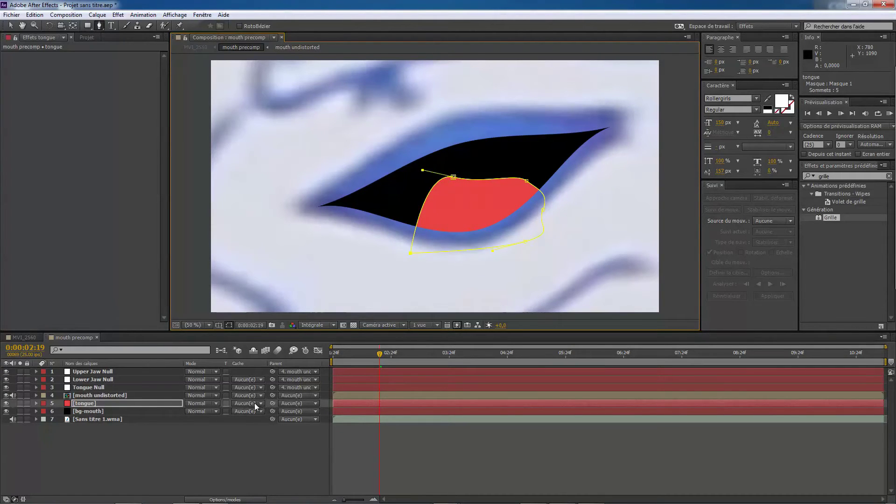
pyautogui.moveTo(272, 403); pyautogui.dragTo(100, 389)
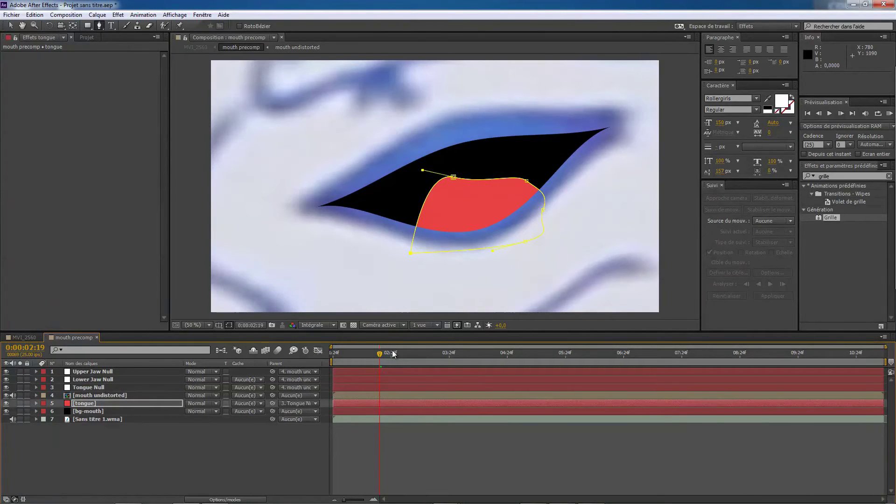
# - Round the tongue mask's lower edge downward and push its right-hand vertex outward over the lip at 0:00:03:18
pyautogui.moveTo(393, 354); pyautogui.dragTo(436, 351)
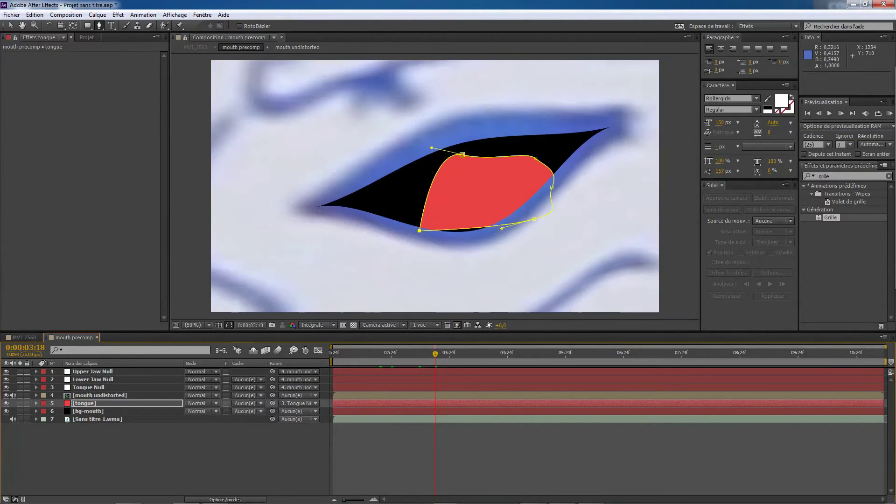
pyautogui.moveTo(501, 228); pyautogui.dragTo(443, 265)
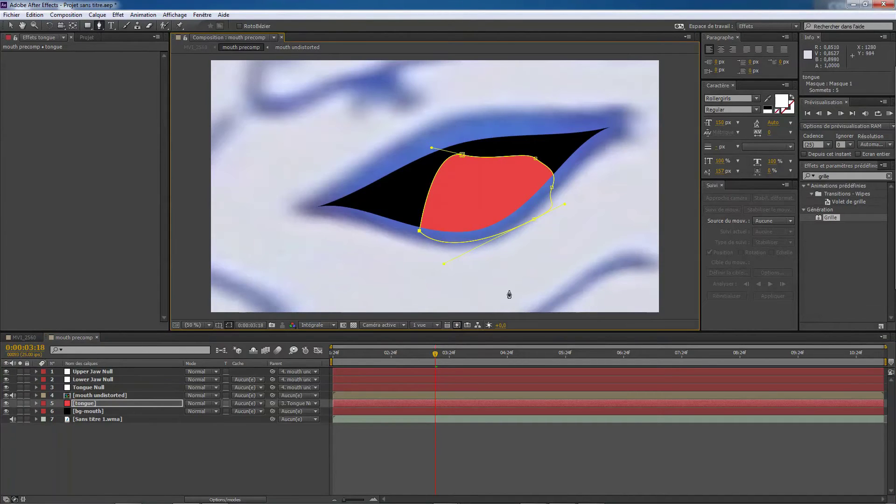
pyautogui.moveTo(551, 187); pyautogui.dragTo(561, 189)
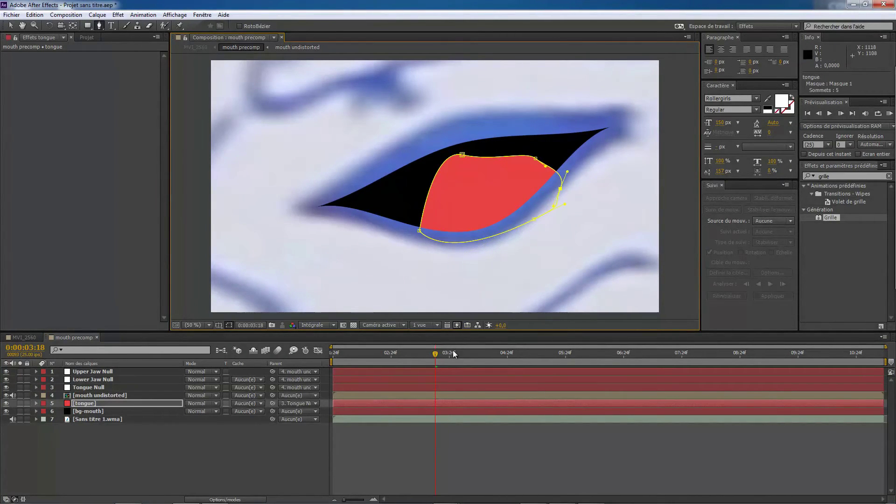
# - Scrub through the mouth precomp and the MVI_2560 composition to examine how the tongue follows the talking mouth
pyautogui.click(406, 357)
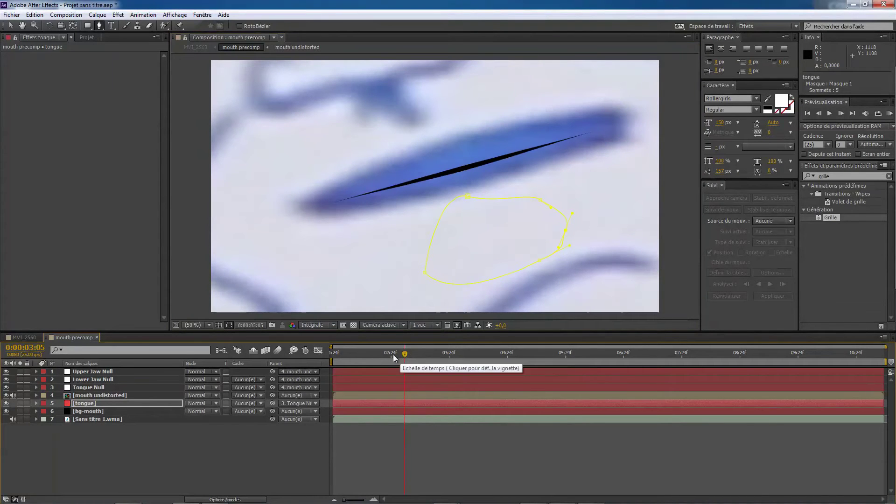
pyautogui.click(389, 354)
pyautogui.click(374, 353)
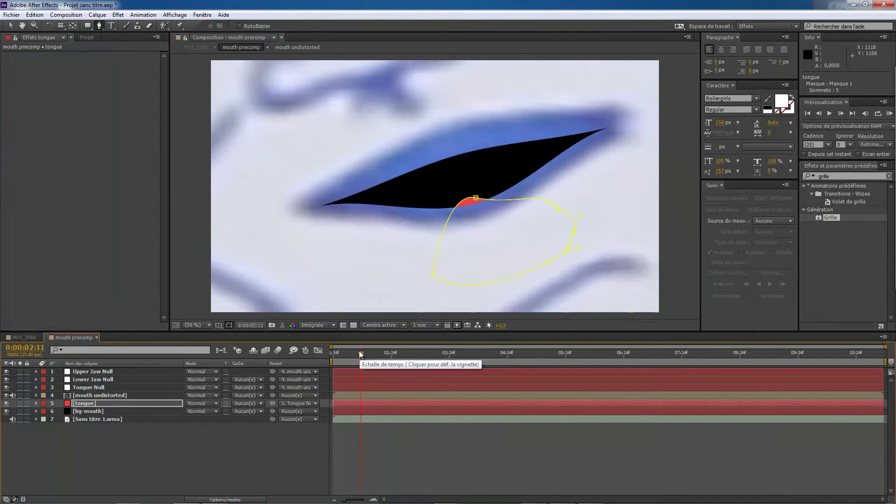
pyautogui.click(357, 354)
pyautogui.click(372, 353)
pyautogui.moveTo(379, 354); pyautogui.dragTo(519, 358)
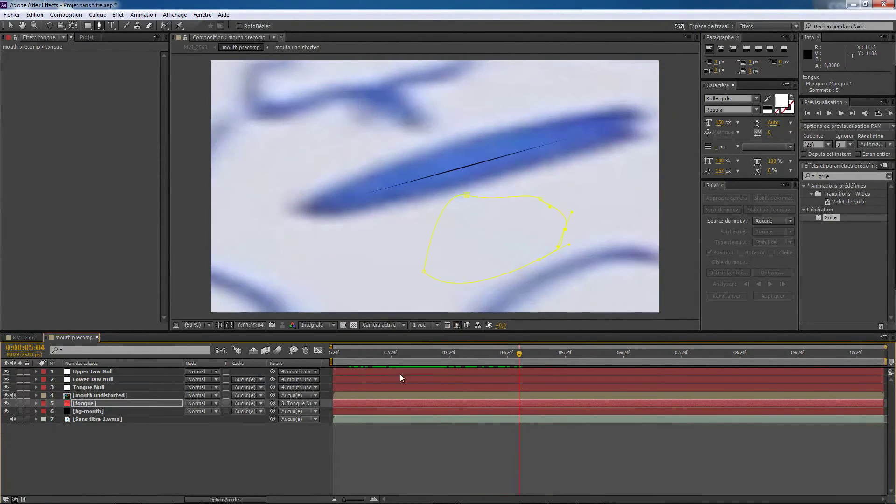
pyautogui.click(391, 361)
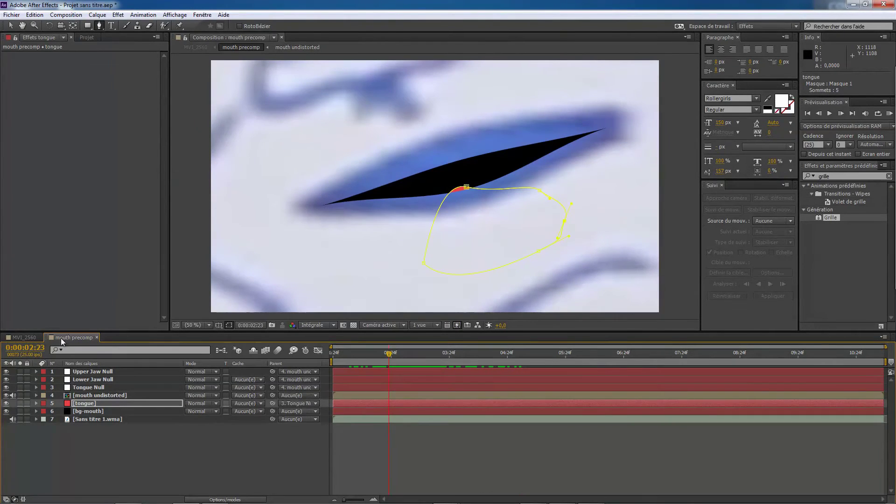
pyautogui.click(24, 337)
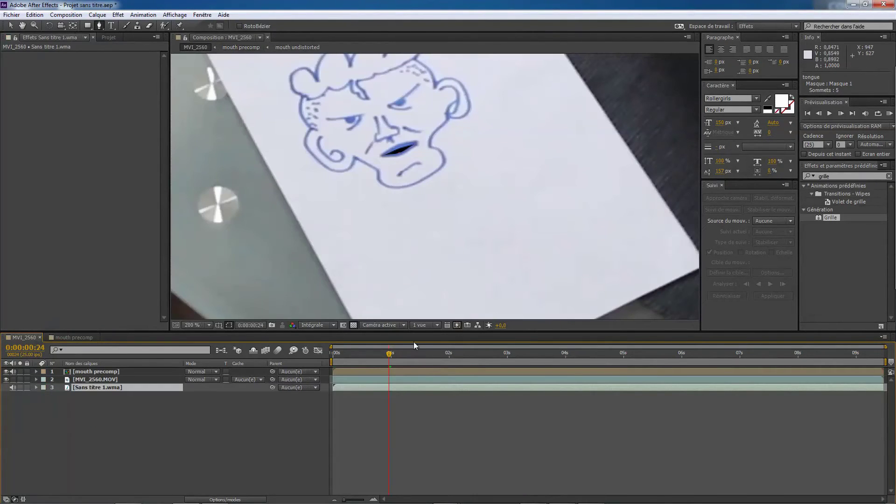
pyautogui.click(417, 354)
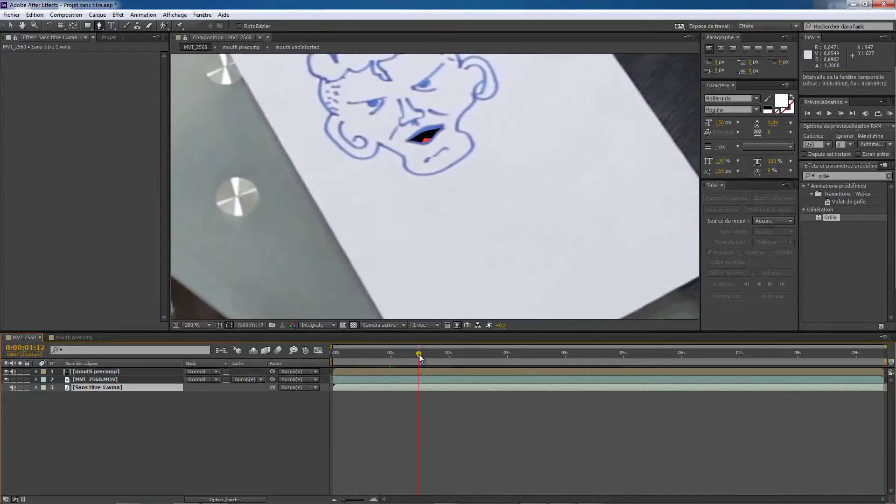
pyautogui.click(451, 354)
pyautogui.click(474, 354)
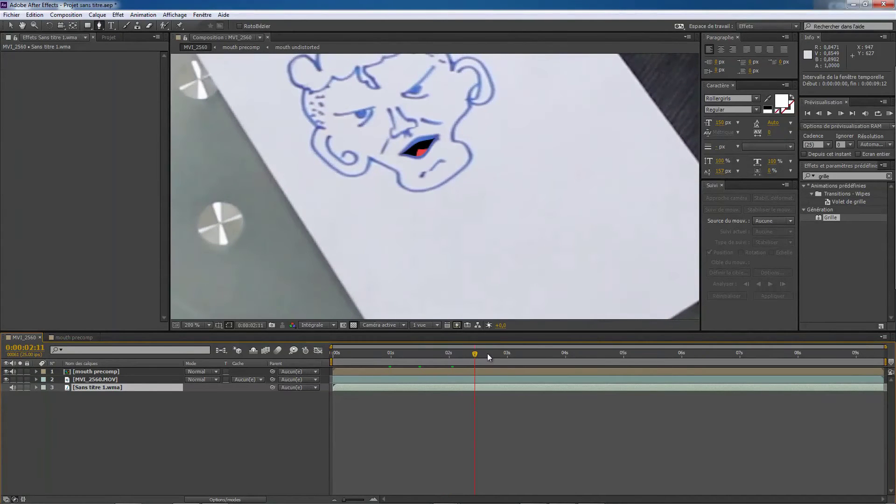
# - Create a white solid of 1920 × 1080 px in the mouth precomp at 0:00:04:10
pyautogui.click(79, 340)
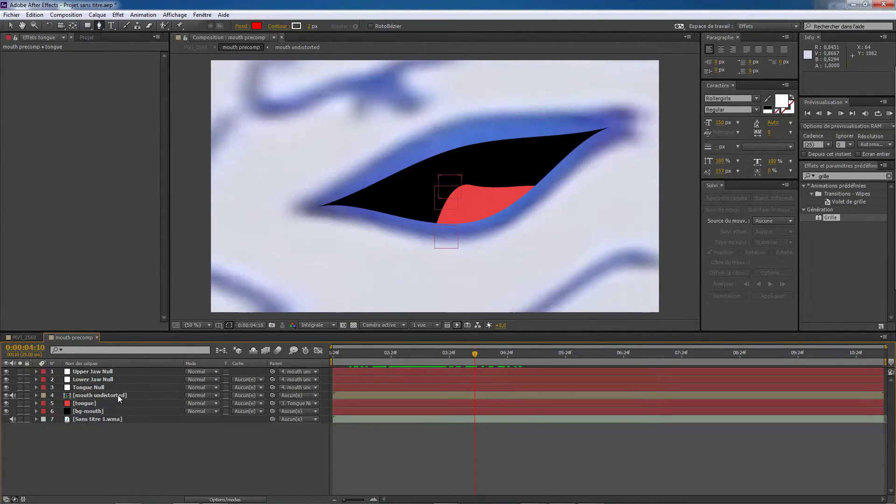
pyautogui.rightClick(97, 433)
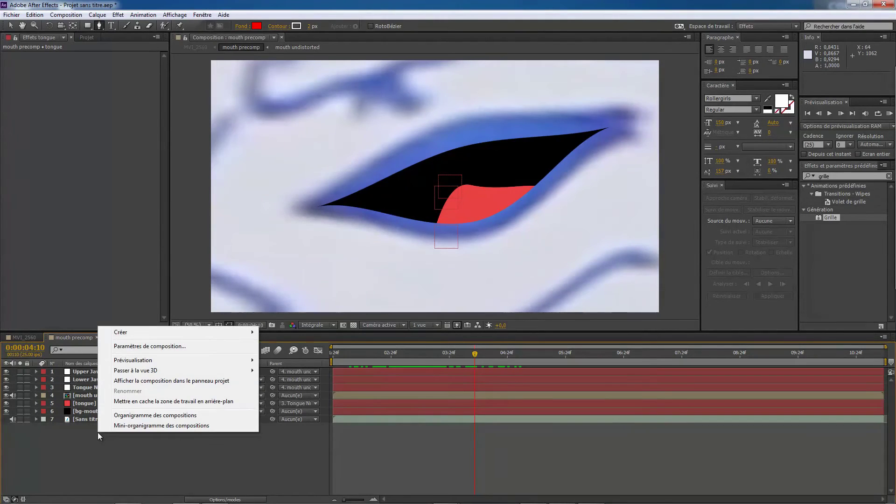
pyautogui.moveTo(161, 333)
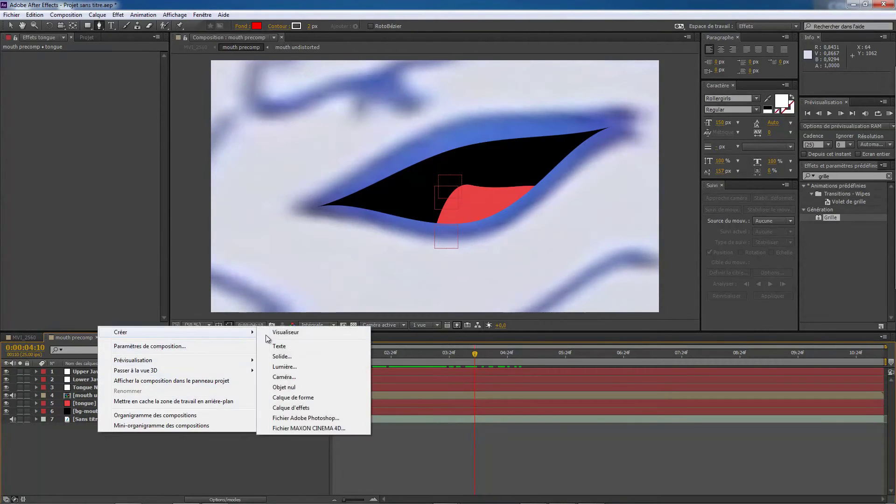
pyautogui.click(289, 356)
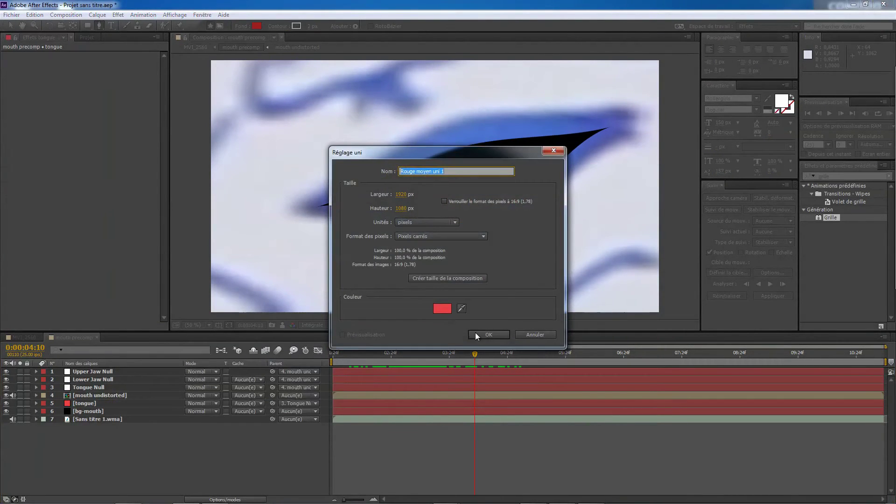
pyautogui.click(444, 309)
pyautogui.click(494, 311)
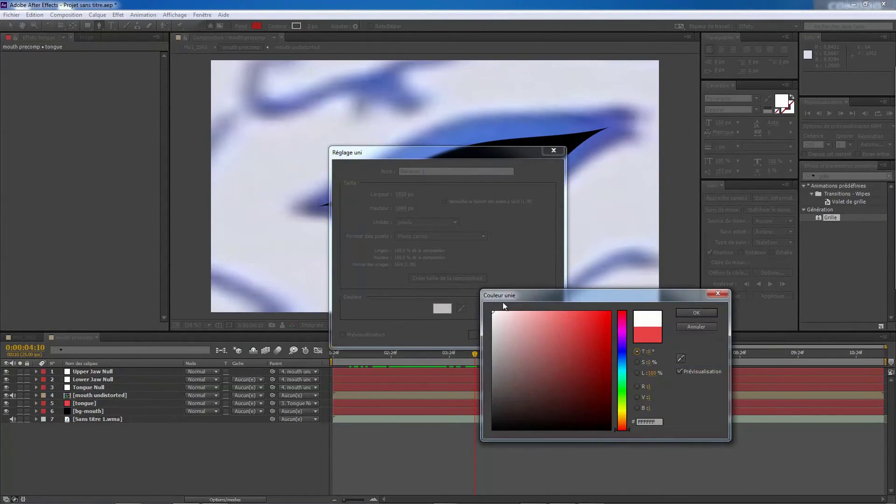
pyautogui.click(694, 314)
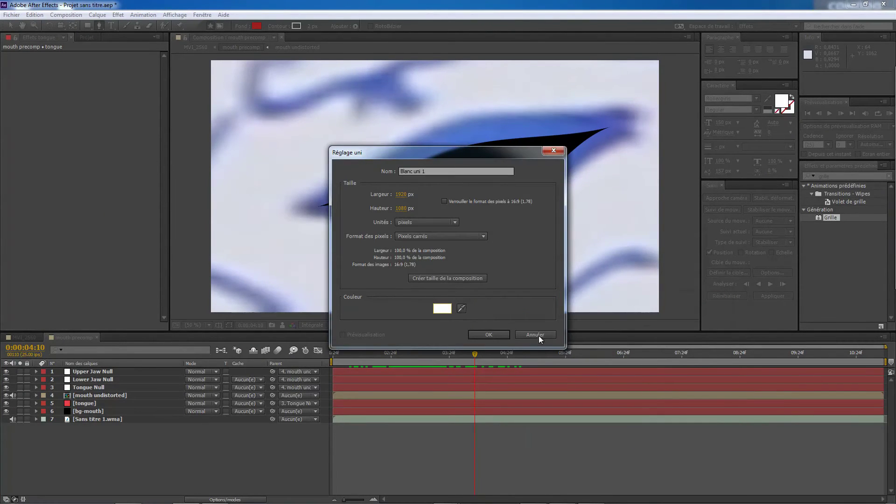
pyautogui.click(510, 335)
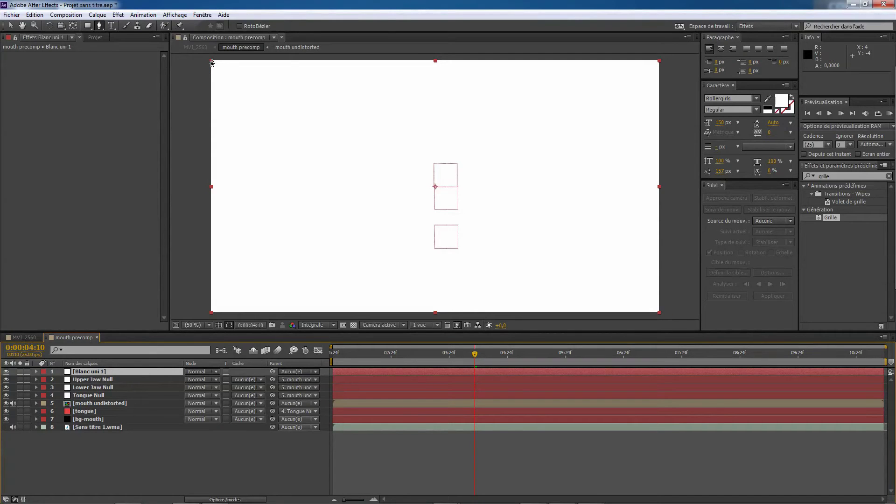
# - Scale the white solid into a strip about 57% wide and 13% high, tilt it about -19°, and place it over the upper lip
pyautogui.press('v')
pyautogui.moveTo(212, 60); pyautogui.dragTo(307, 171)
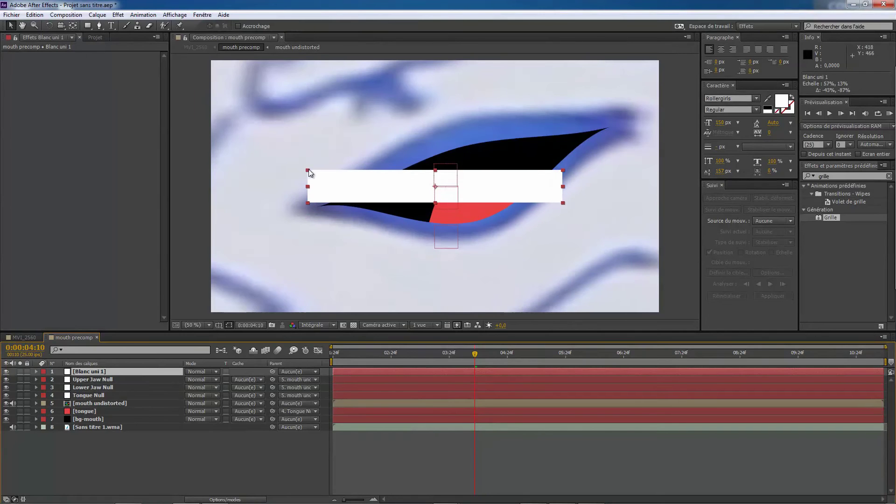
pyautogui.click(50, 25)
pyautogui.moveTo(529, 192); pyautogui.dragTo(519, 127)
pyautogui.press('v')
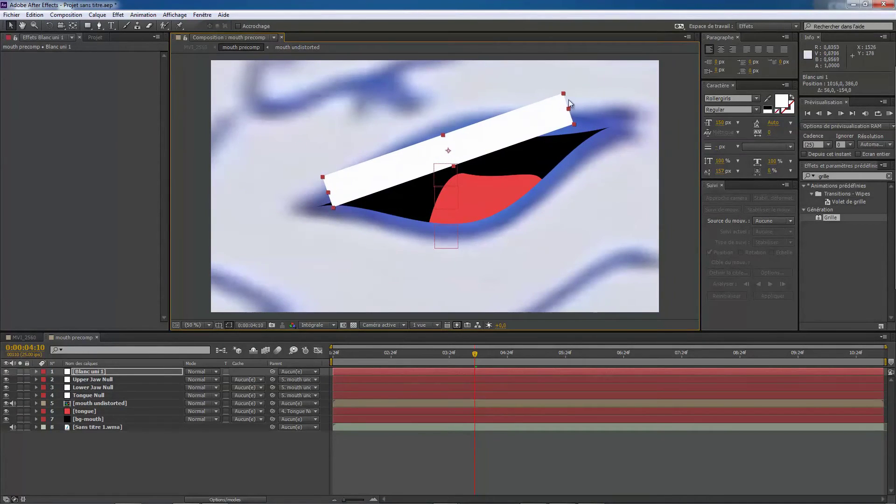
# - Enlarge the white strip and reduce its tilt to about -16°, aligning its lower edge with both mouth corners at position 1042, 358
pyautogui.press('r')
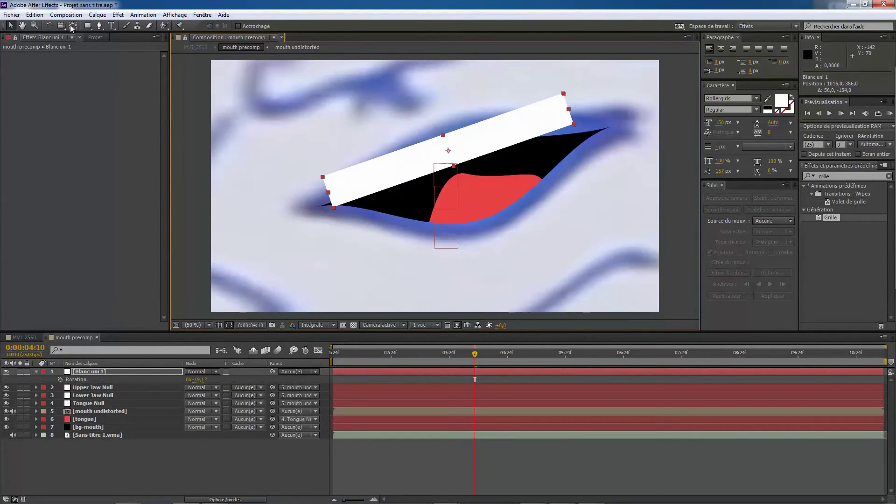
pyautogui.press('w')
pyautogui.moveTo(552, 115); pyautogui.dragTo(597, 129)
pyautogui.press('v')
pyautogui.moveTo(537, 130)
pyautogui.mouseDown()
pyautogui.moveTo(540, 116)
pyautogui.moveTo(542, 123)
pyautogui.mouseUp()
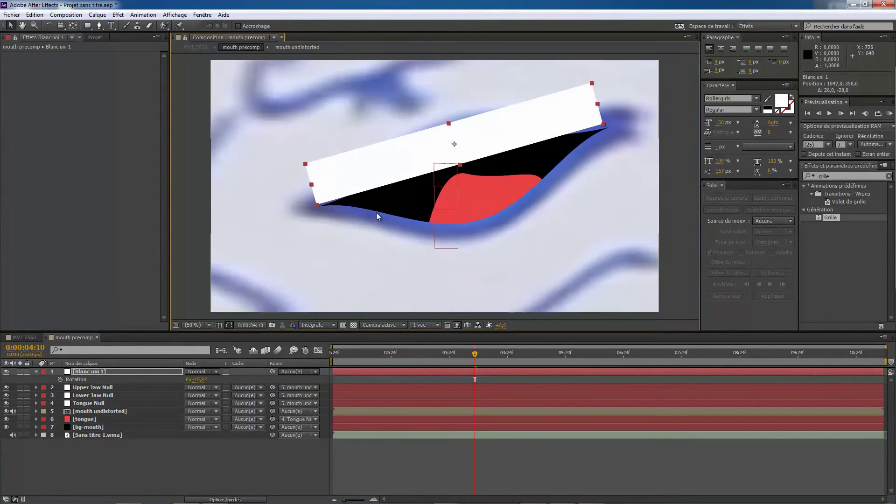
# - Rename the white solid layer as upper jaw and collapse its properties
pyautogui.rightClick(98, 375)
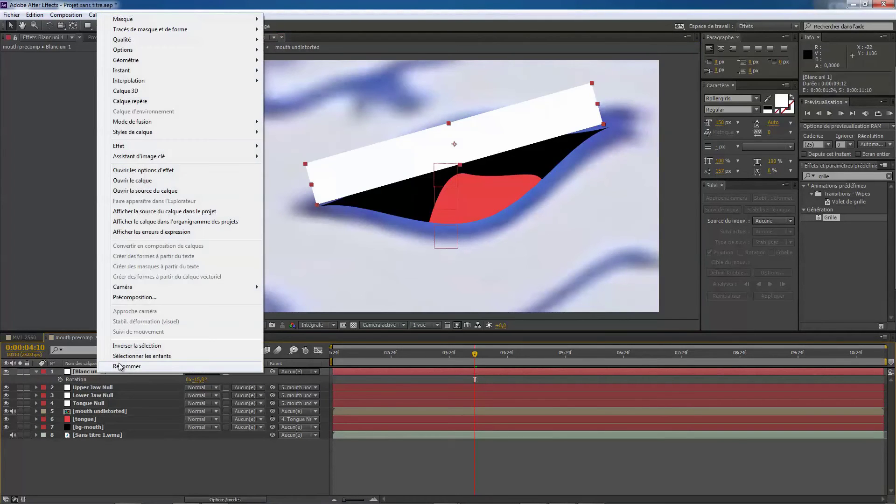
pyautogui.click(122, 366)
pyautogui.press('BackSpace')
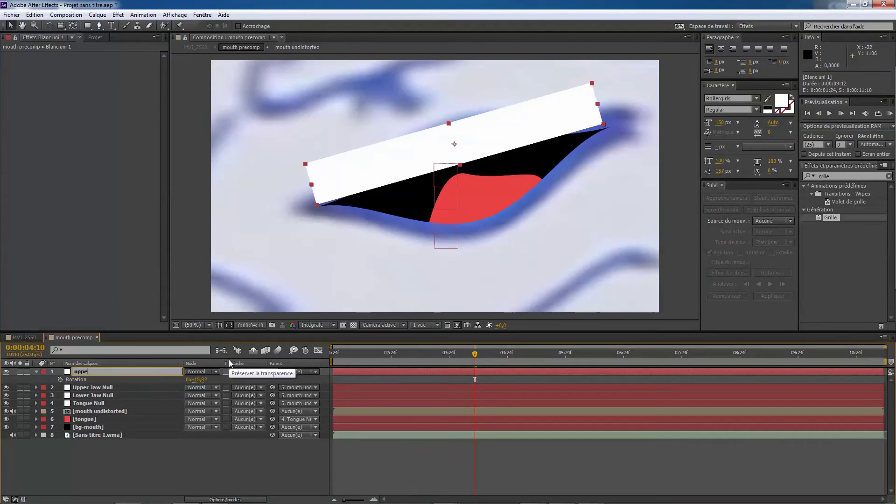
pyautogui.write('upper jaw')
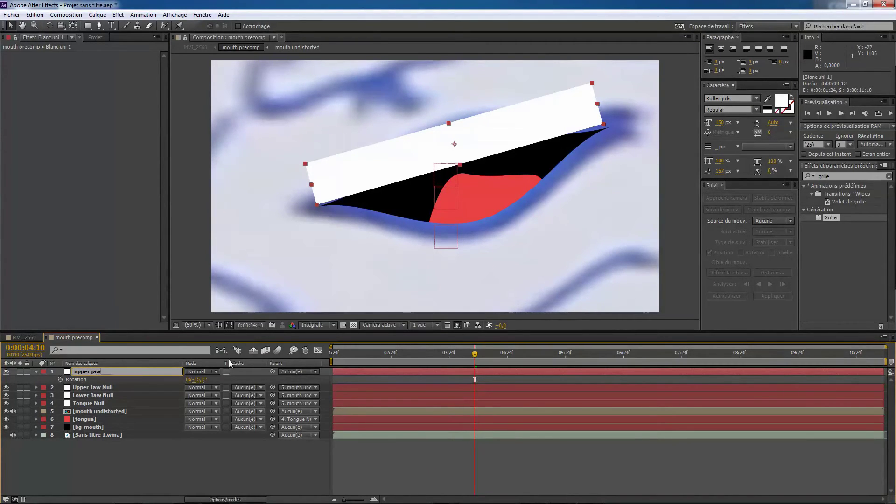
pyautogui.press('Return')
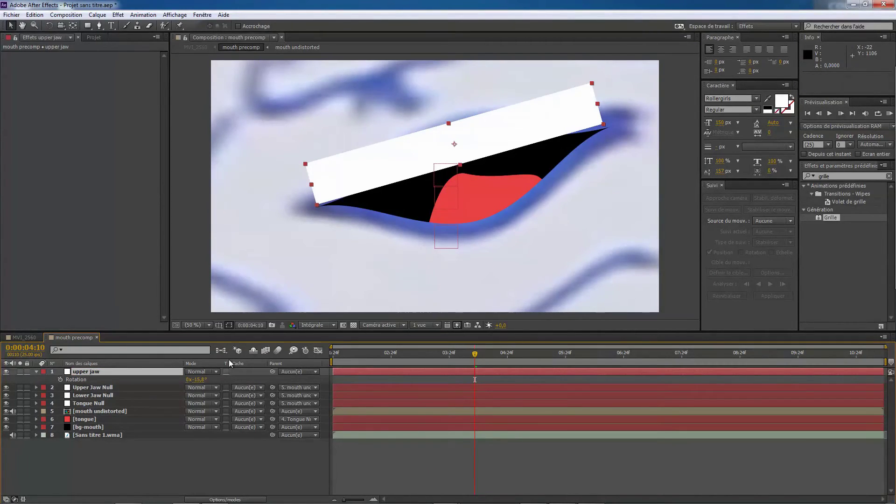
pyautogui.click(36, 372)
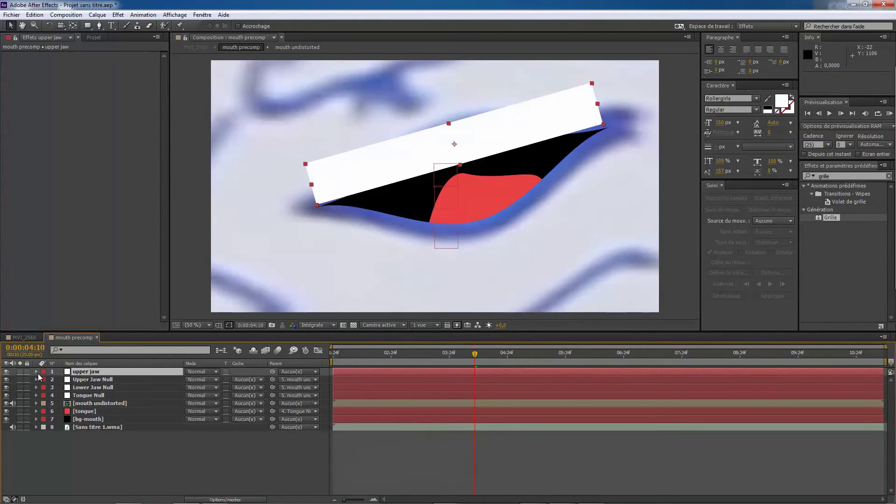
# - Duplicate the upper jaw layer, rename the copy lower jaw, and move it over the lower lip at position 1158, 630
pyautogui.click(106, 374)
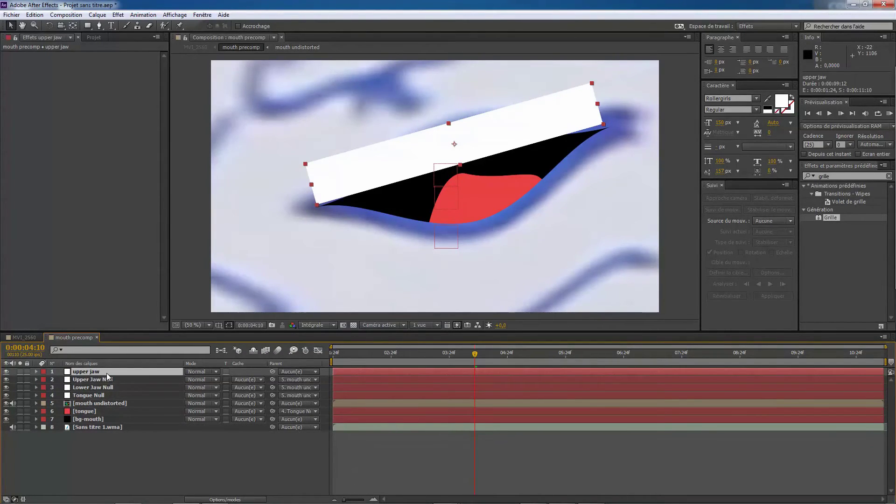
pyautogui.hotkey('ctrl', 'd')
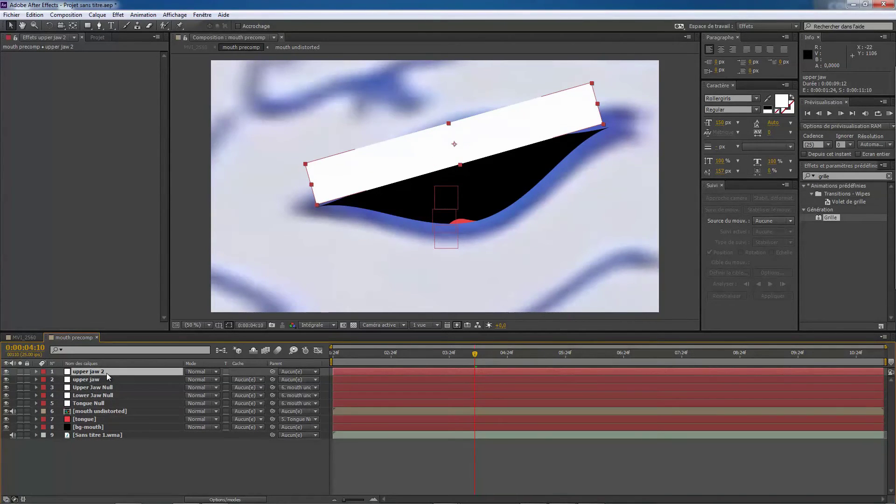
pyautogui.rightClick(107, 373)
pyautogui.press('Escape')
pyautogui.press('Return')
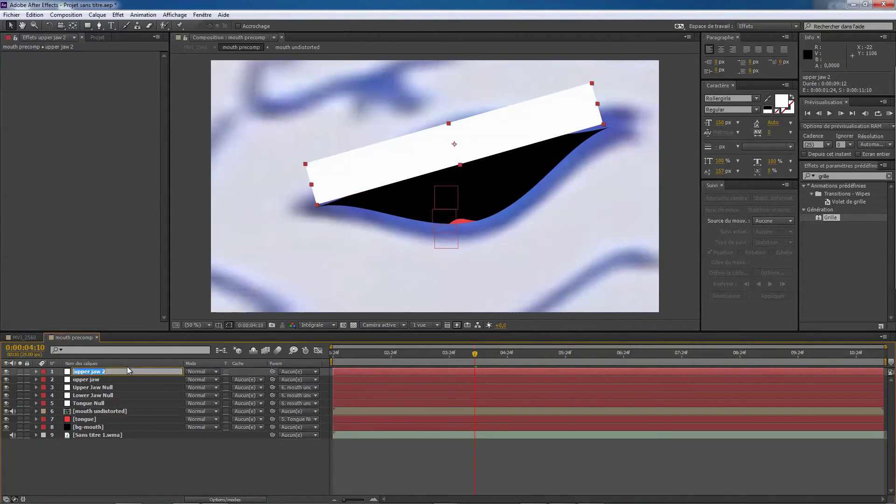
pyautogui.click(111, 371)
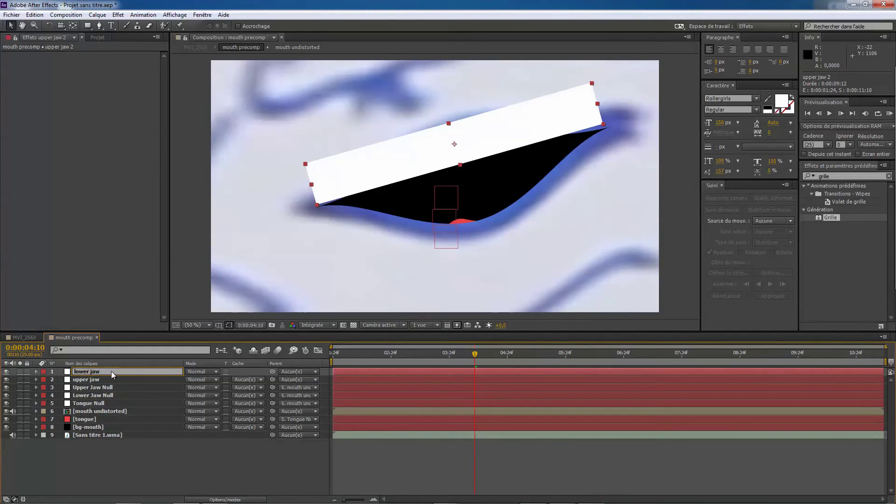
pyautogui.press('Return')
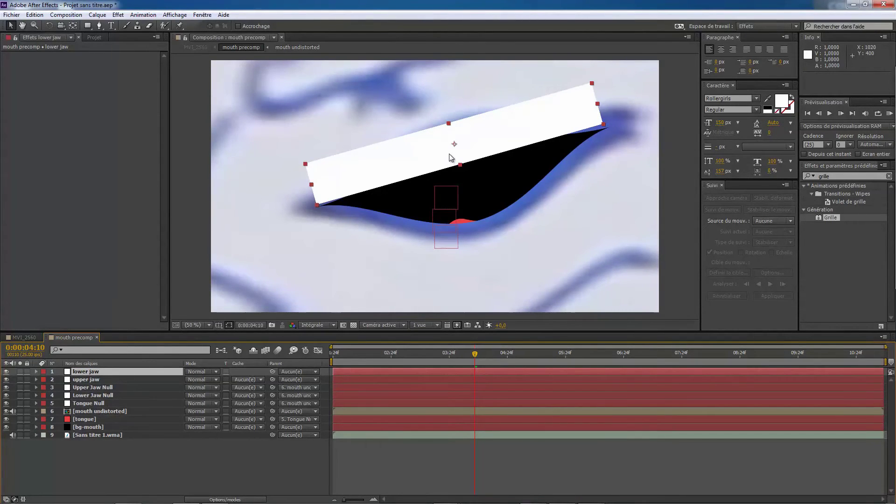
pyautogui.moveTo(451, 157); pyautogui.dragTo(476, 214)
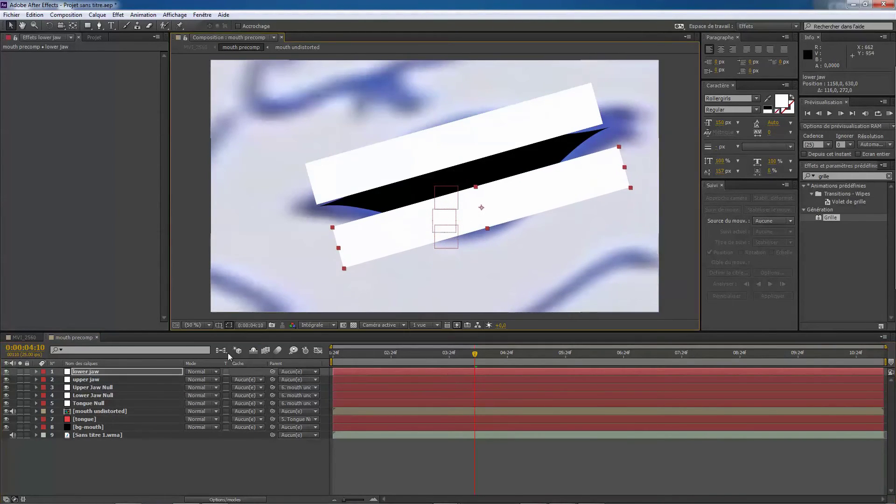
# - Place the lower jaw and upper jaw layers together between the mouth undistorted and tongue layers
pyautogui.keyDown('shift'); pyautogui.click(136, 379); pyautogui.keyUp('shift')
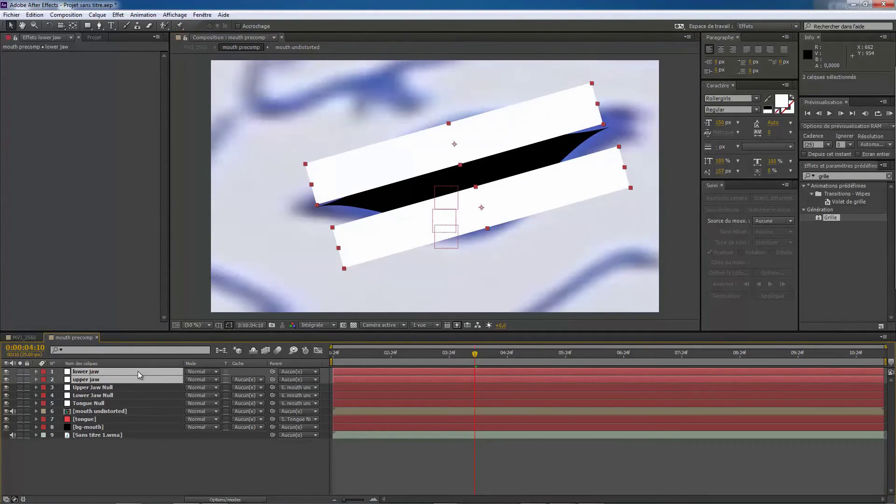
pyautogui.moveTo(138, 371); pyautogui.dragTo(127, 417)
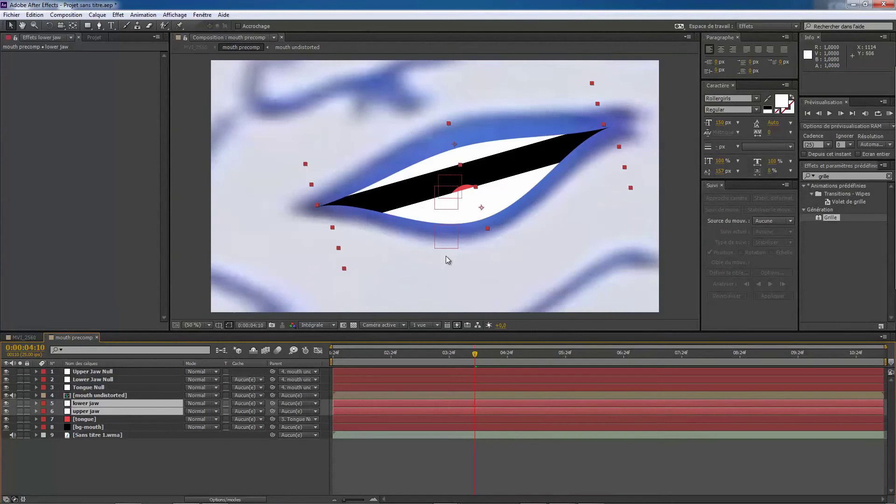
pyautogui.click(252, 448)
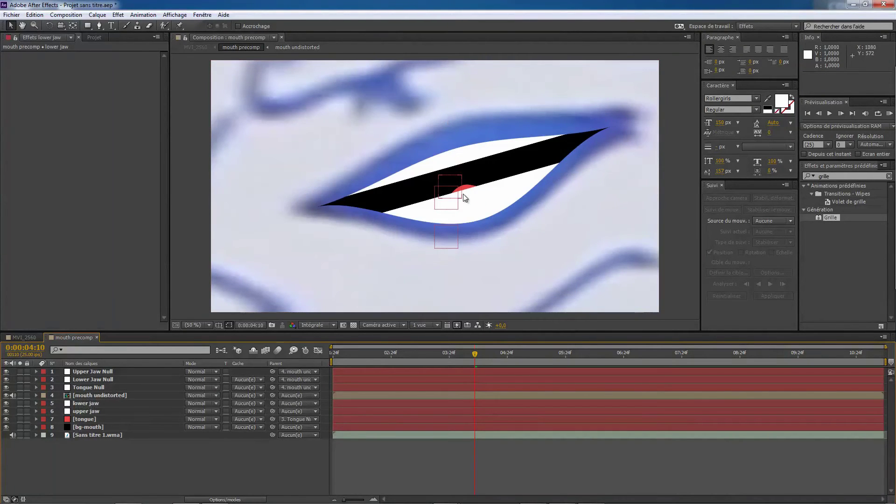
# - Hide and show the upper jaw layer to check which strip it is, and keep the layer selected
pyautogui.click(93, 411)
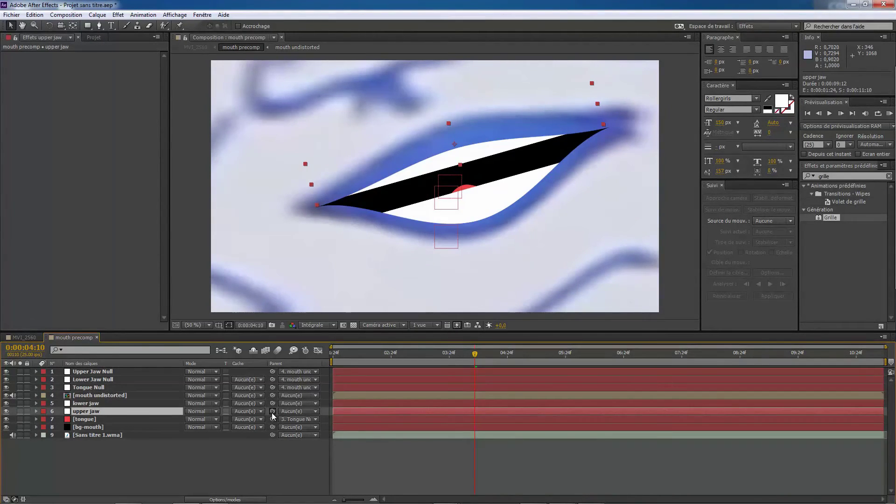
pyautogui.click(6, 411)
pyautogui.click(6, 412)
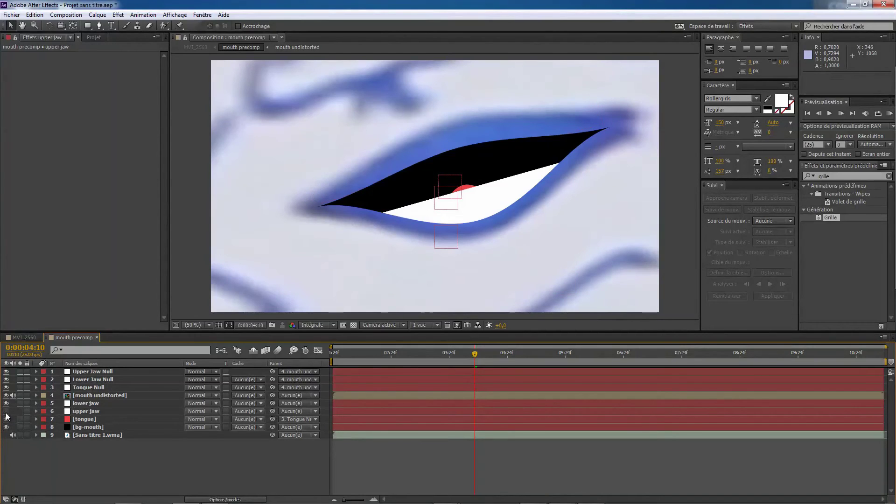
pyautogui.click(141, 412)
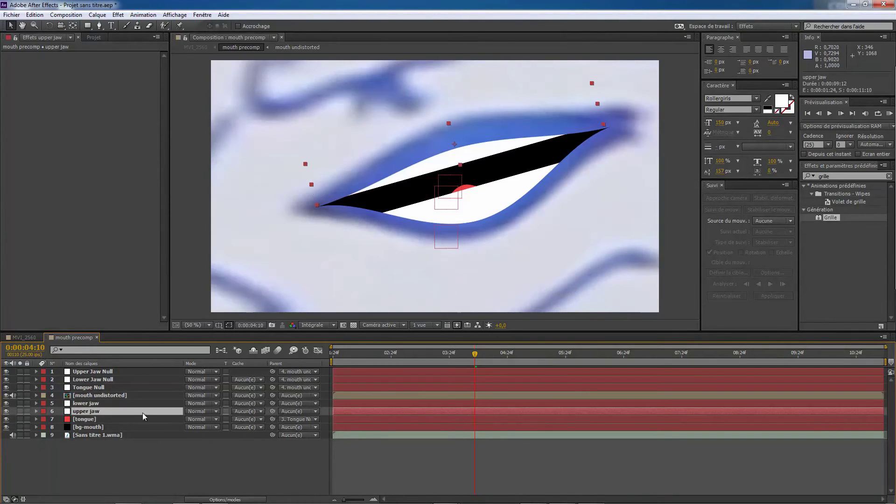
# - Parent the upper jaw layer to Upper Jaw Null and the lower jaw layer to Lower Jaw Null
pyautogui.moveTo(272, 413); pyautogui.dragTo(106, 374)
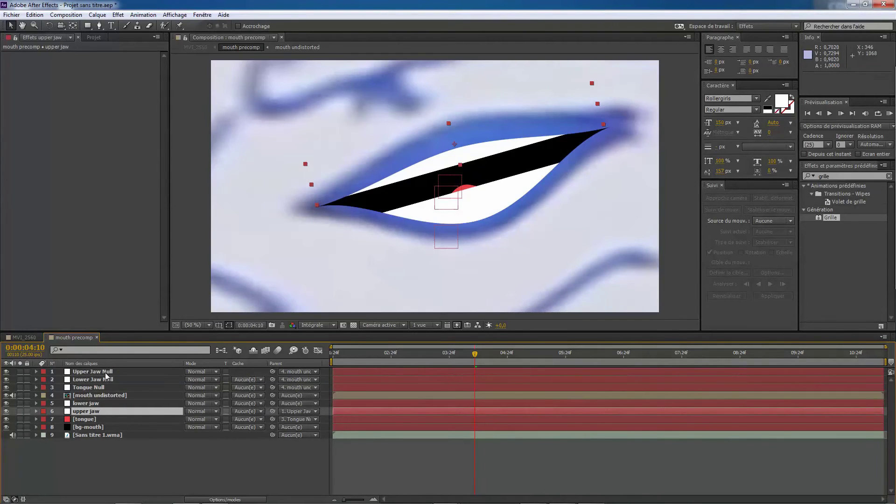
pyautogui.click(96, 403)
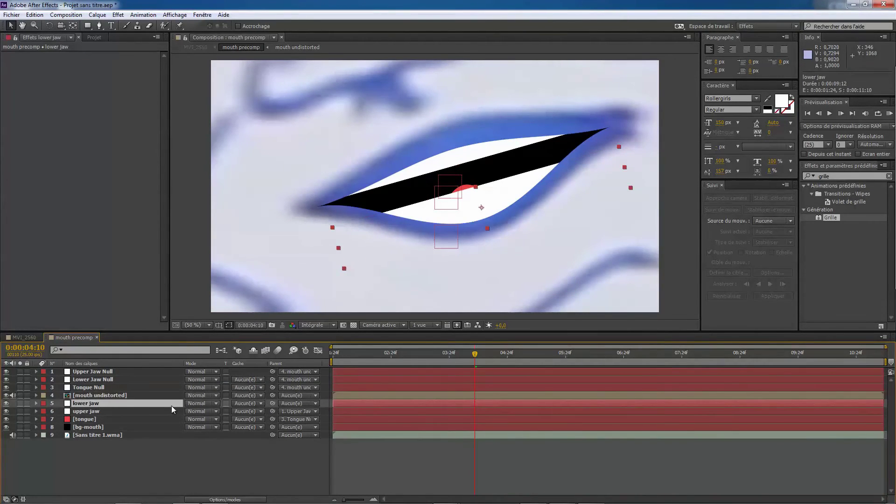
pyautogui.moveTo(273, 403); pyautogui.dragTo(119, 379)
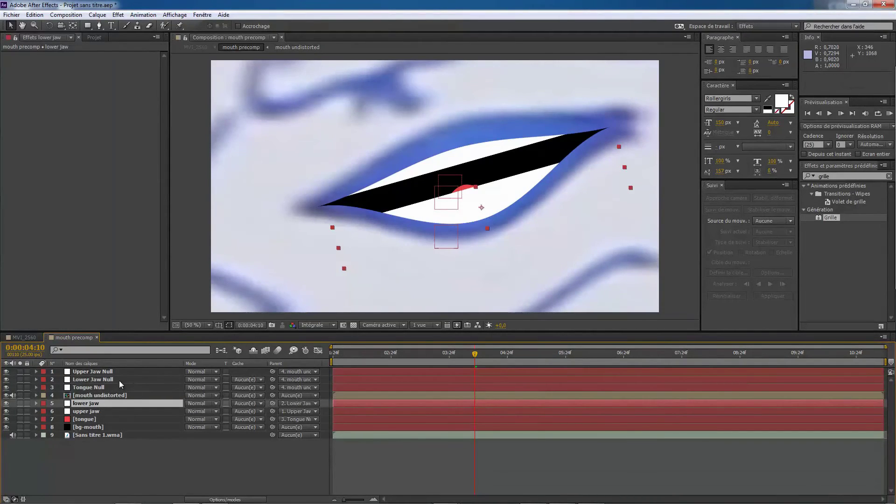
# - Scrub the mouth precomp from about 0:00:04:10 to 0:00:09:13 to check how both jaws follow the mouth opening
pyautogui.click(415, 353)
pyautogui.moveTo(415, 353); pyautogui.dragTo(524, 354)
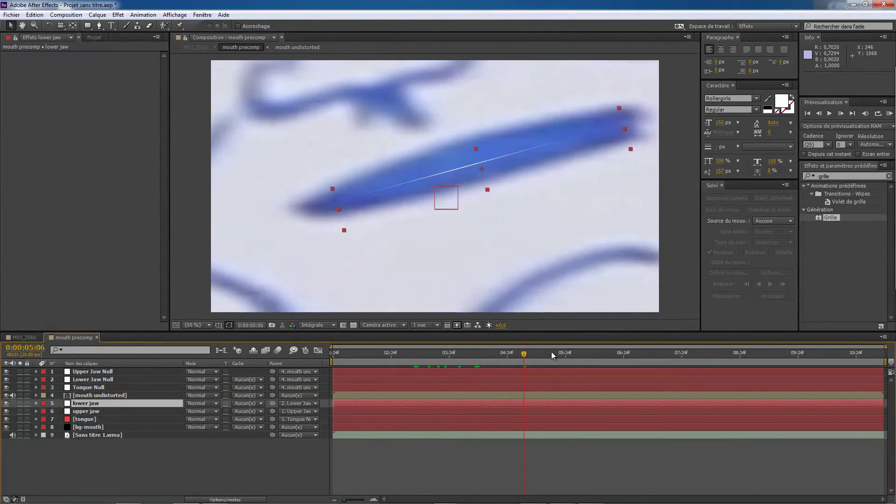
pyautogui.click(555, 352)
pyautogui.click(592, 353)
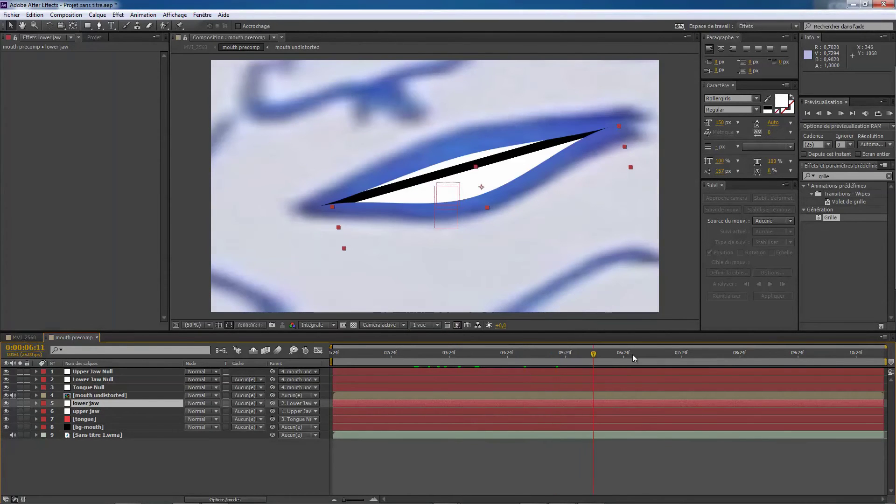
pyautogui.click(633, 354)
pyautogui.click(664, 354)
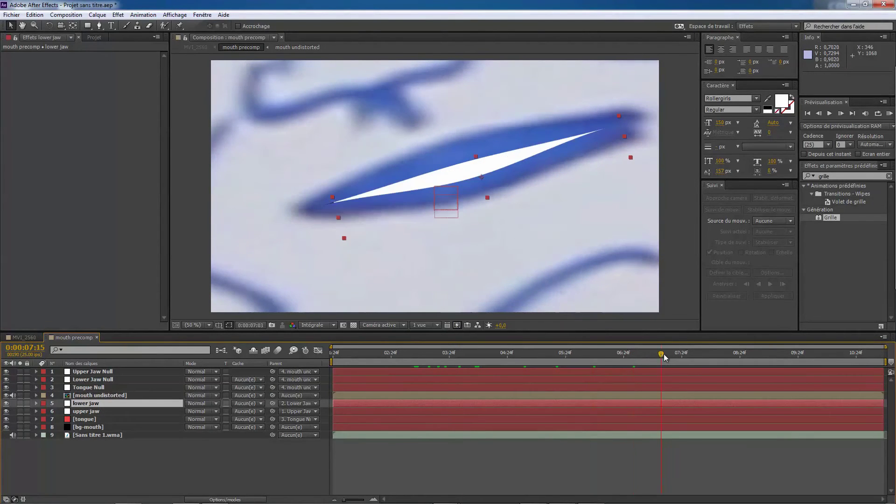
pyautogui.click(691, 353)
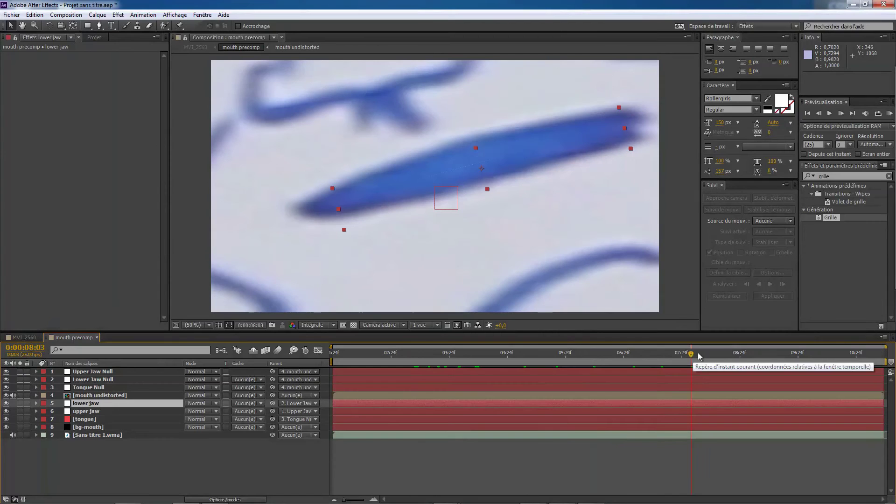
pyautogui.click(725, 353)
pyautogui.click(772, 353)
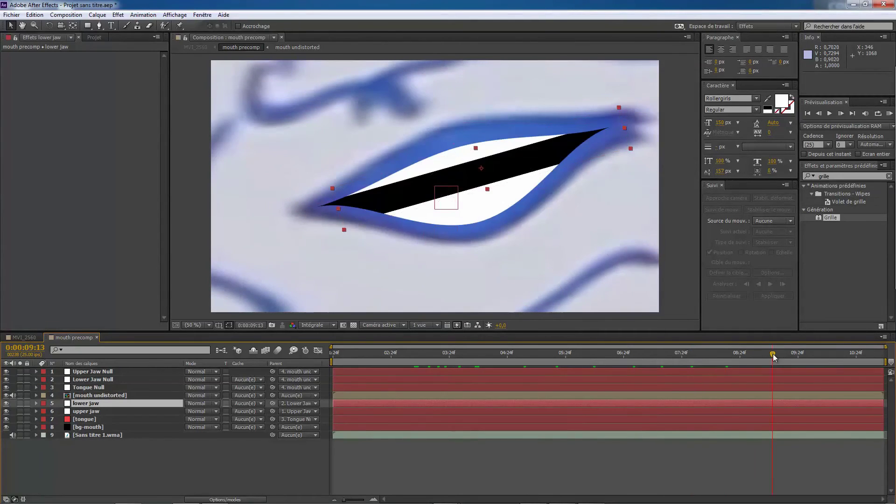
pyautogui.click(755, 354)
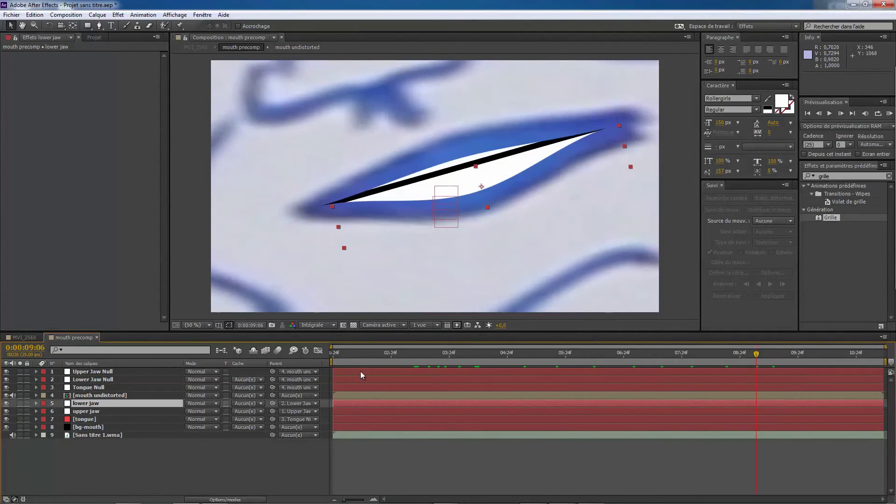
# - Try to reposition the Lower Jaw Null in the composition view, undoing the accidental moves of the mouth undistorted layer
pyautogui.click(103, 380)
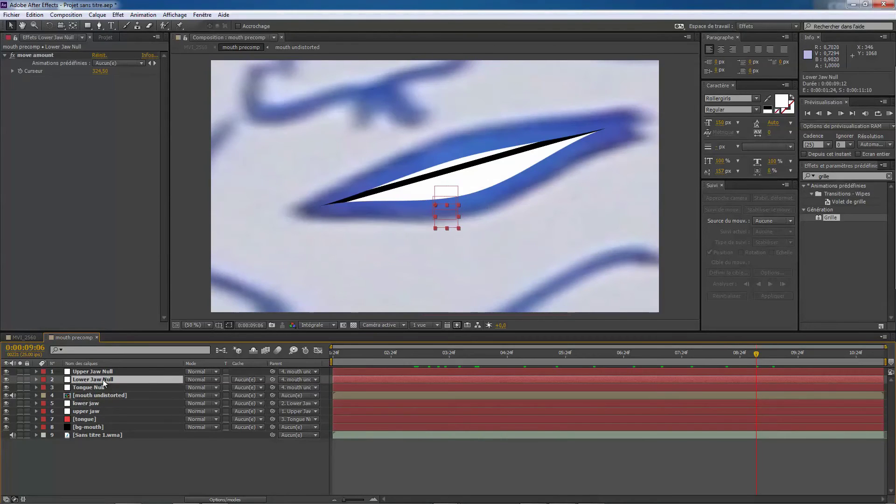
pyautogui.press('p')
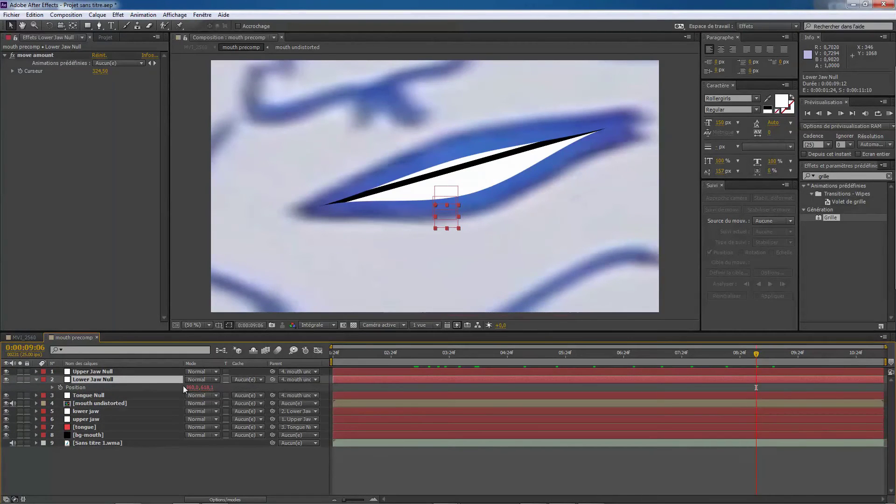
pyautogui.moveTo(424, 186); pyautogui.dragTo(430, 196)
pyautogui.hotkey('ctrl', 'z')
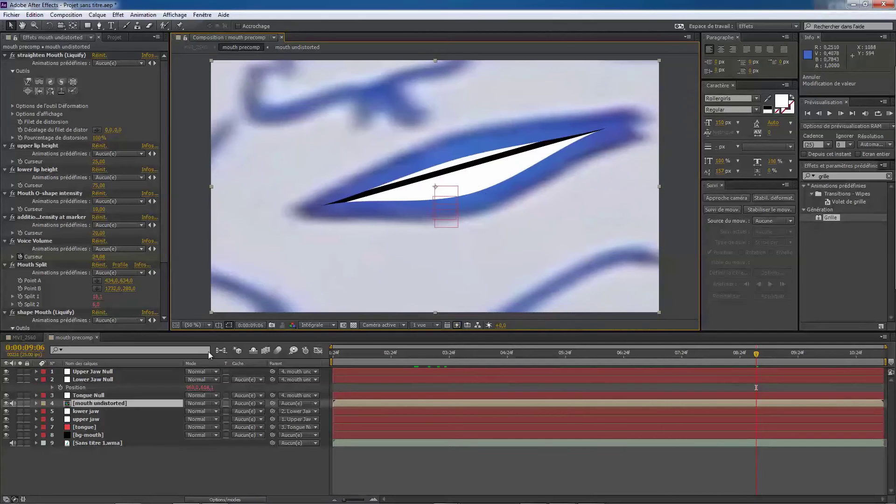
pyautogui.click(96, 380)
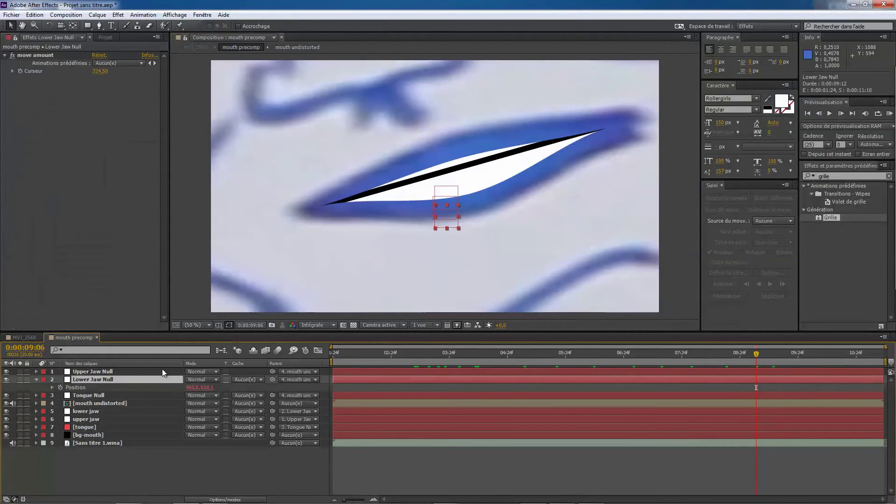
pyautogui.click(481, 189)
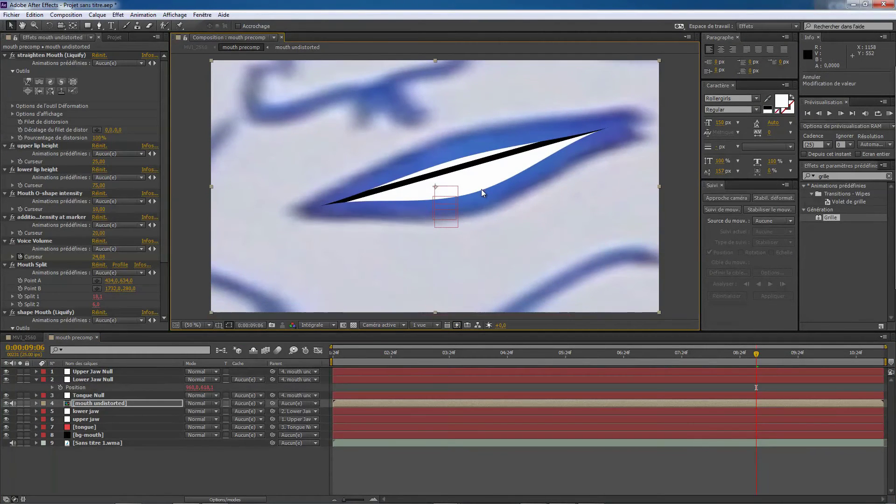
pyautogui.click(38, 379)
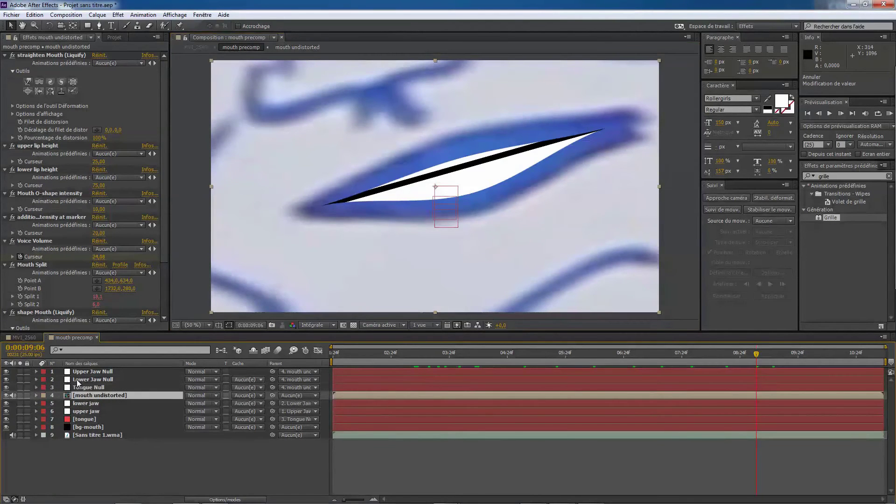
pyautogui.click(80, 380)
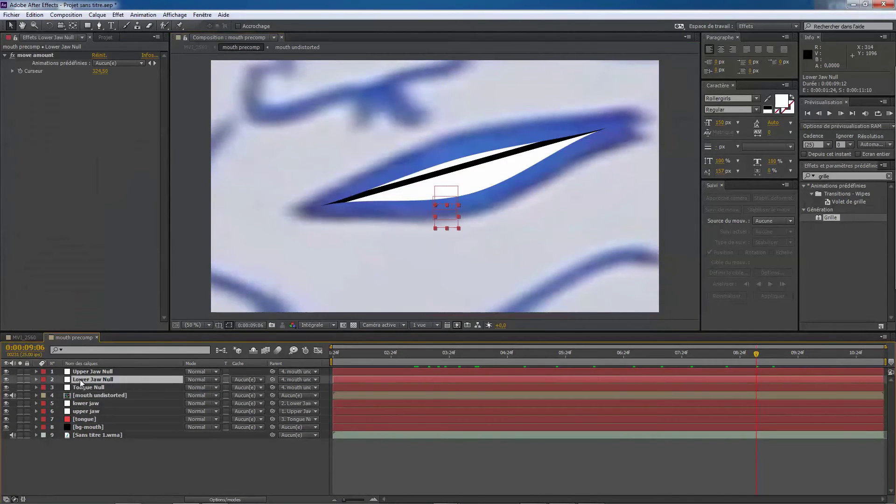
pyautogui.click(488, 181)
pyautogui.hotkey('ctrl', 'z')
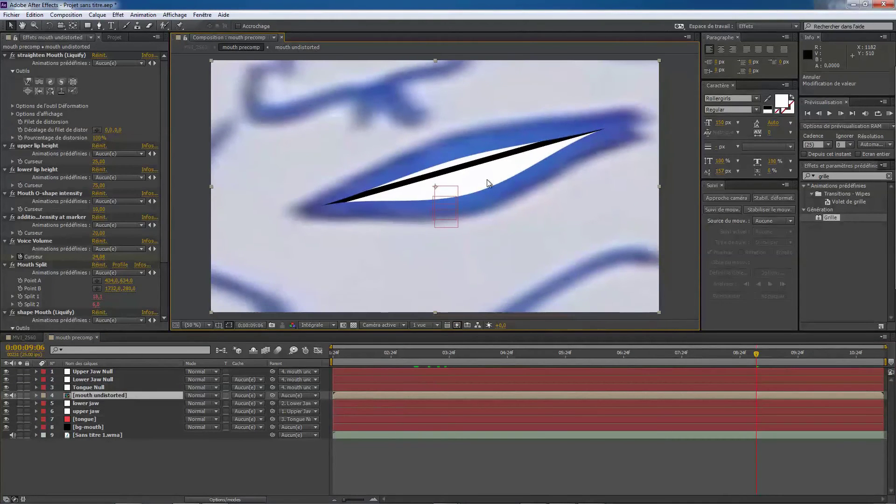
# - Try to change the horizontal and vertical Position values of the Tongue Null at 0:00:09:06, undoing the trial changes
pyautogui.click(79, 387)
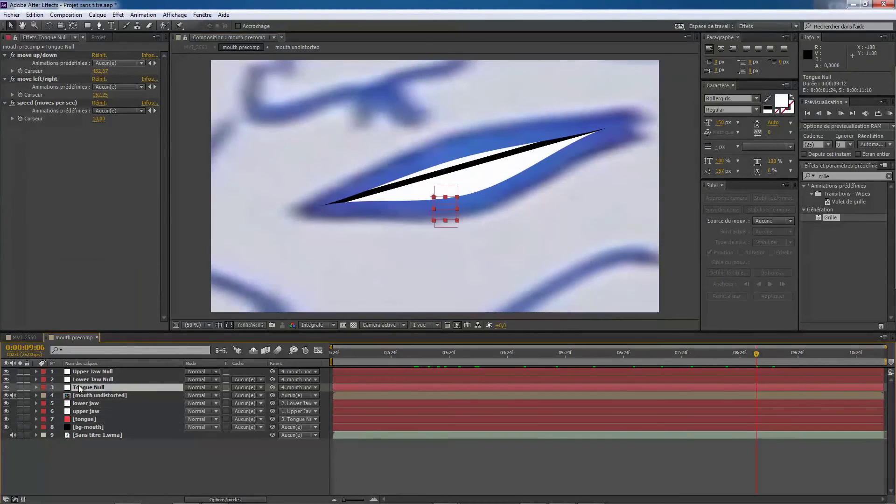
pyautogui.press('p')
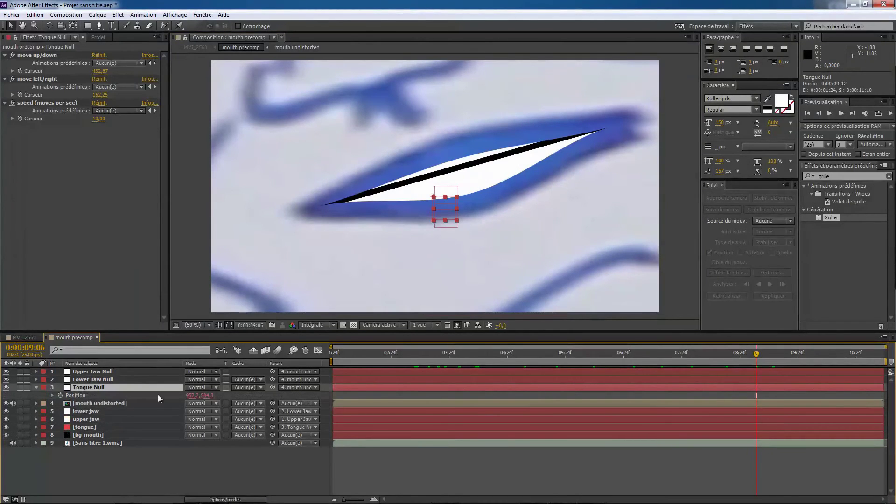
pyautogui.click(188, 396)
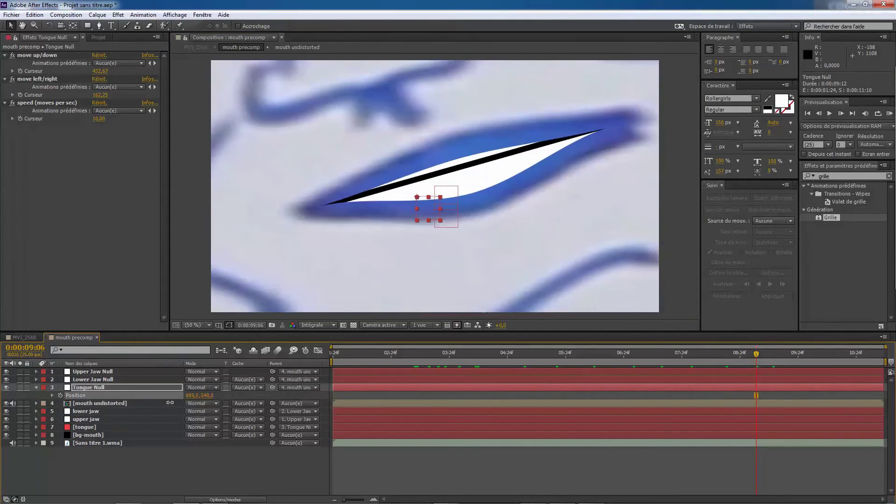
pyautogui.moveTo(189, 395); pyautogui.dragTo(194, 398)
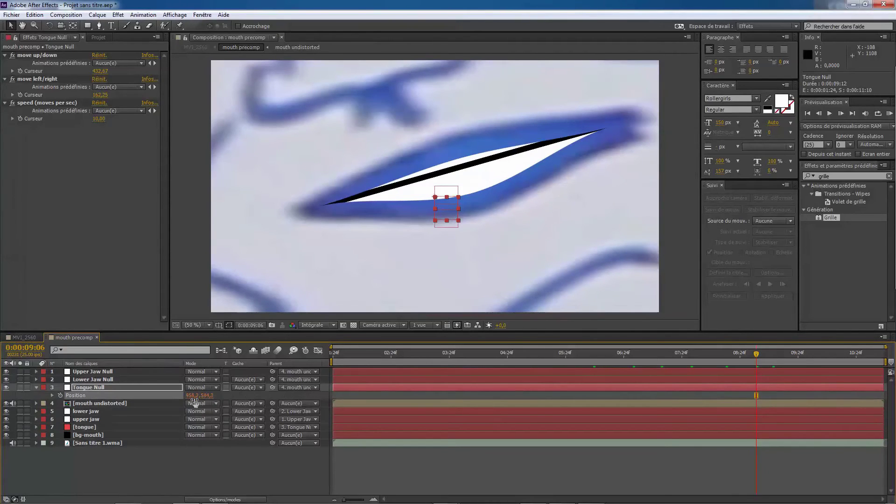
pyautogui.hotkey('ctrl', 'z')
pyautogui.hotkey('ctrl', 'z')
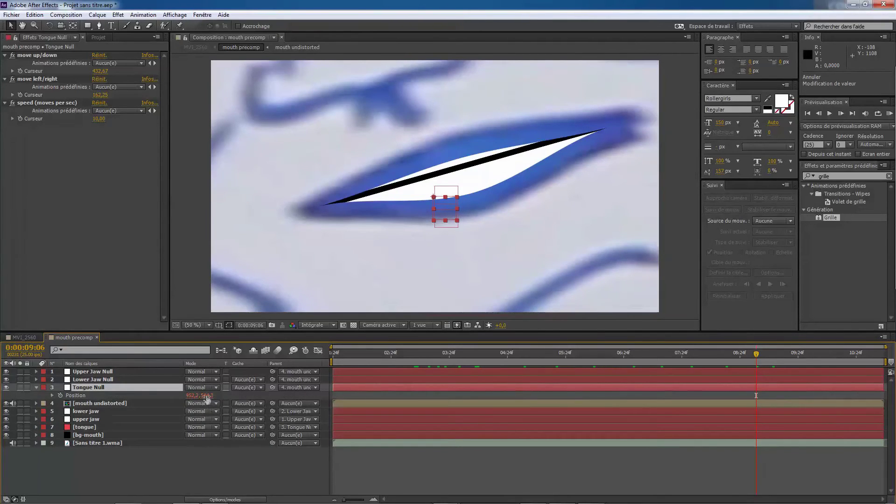
pyautogui.moveTo(208, 403); pyautogui.dragTo(239, 398)
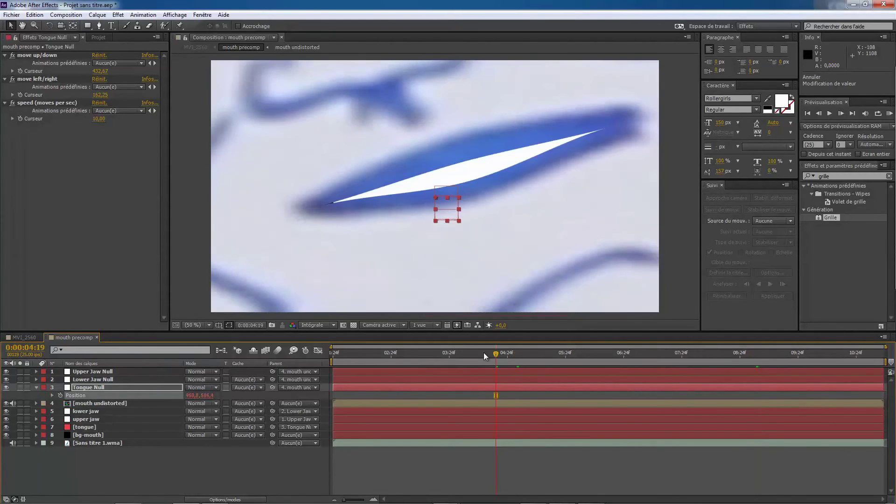
# - Scrub back through the mouth animation to 0:00:03:10 to examine the jaws with the mouth open
pyautogui.click(461, 355)
pyautogui.click(435, 355)
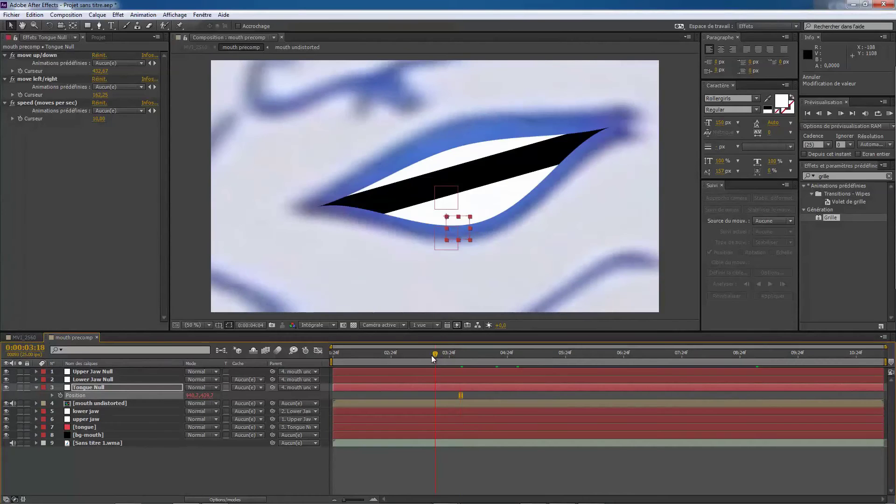
pyautogui.click(413, 354)
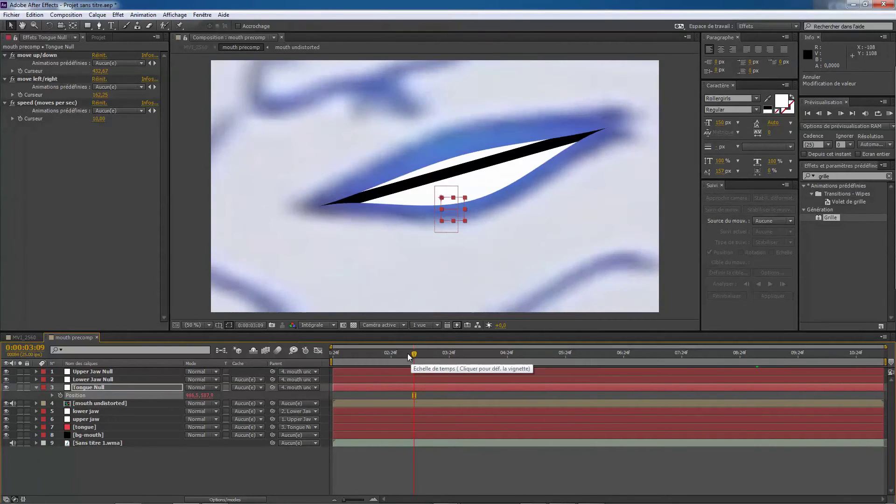
pyautogui.moveTo(413, 355)
pyautogui.mouseDown()
pyautogui.moveTo(402, 352)
pyautogui.moveTo(426, 355)
pyautogui.moveTo(417, 353)
pyautogui.mouseUp()
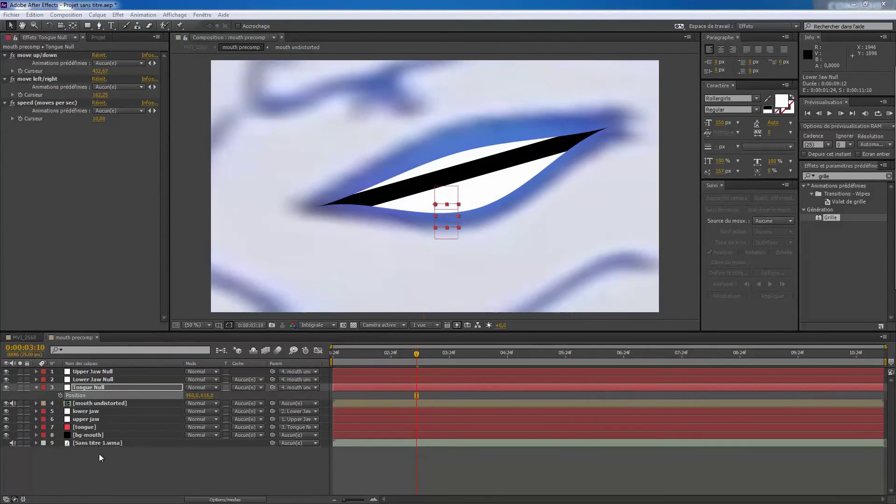
# - Turn off the Position animation of the Tongue Null, undoing the trial moves of the mouth layer and the null
pyautogui.hotkey('ctrl', 'z')
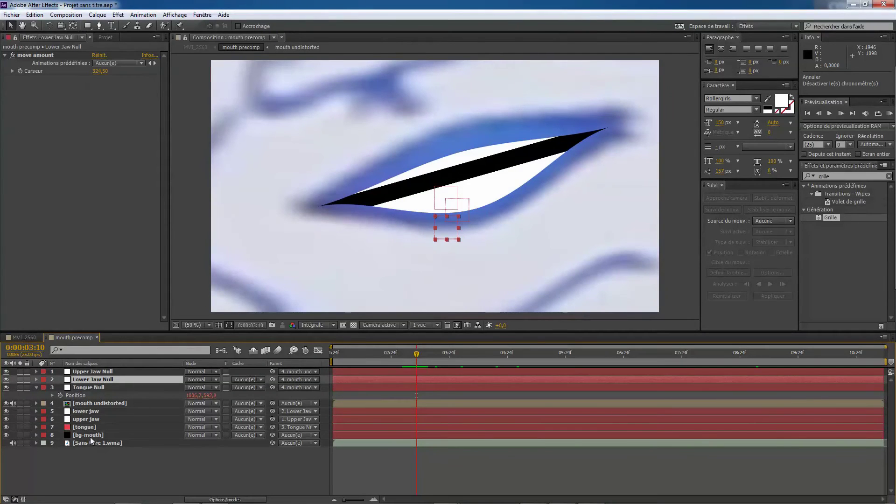
pyautogui.click(62, 396)
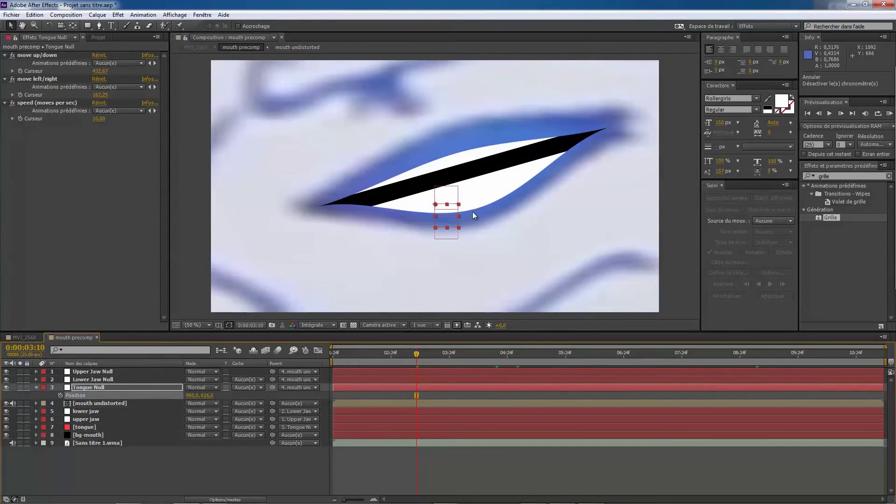
pyautogui.moveTo(485, 193); pyautogui.dragTo(486, 198)
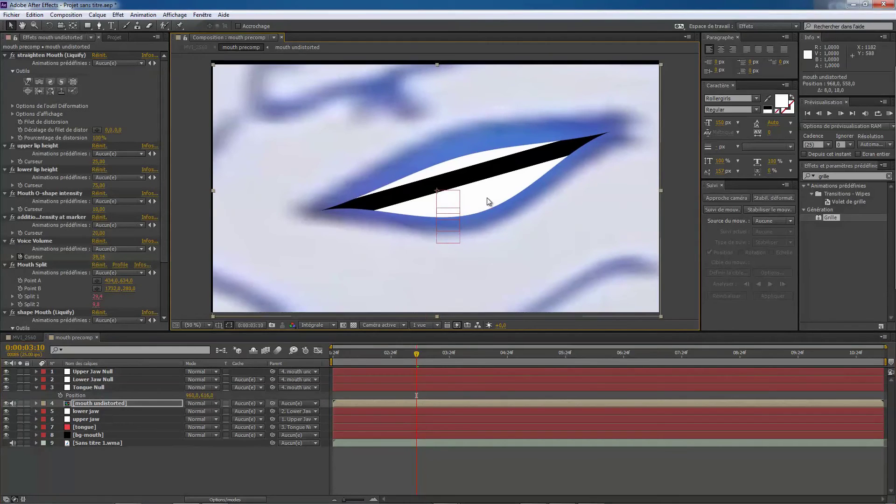
pyautogui.hotkey('ctrl', 'z')
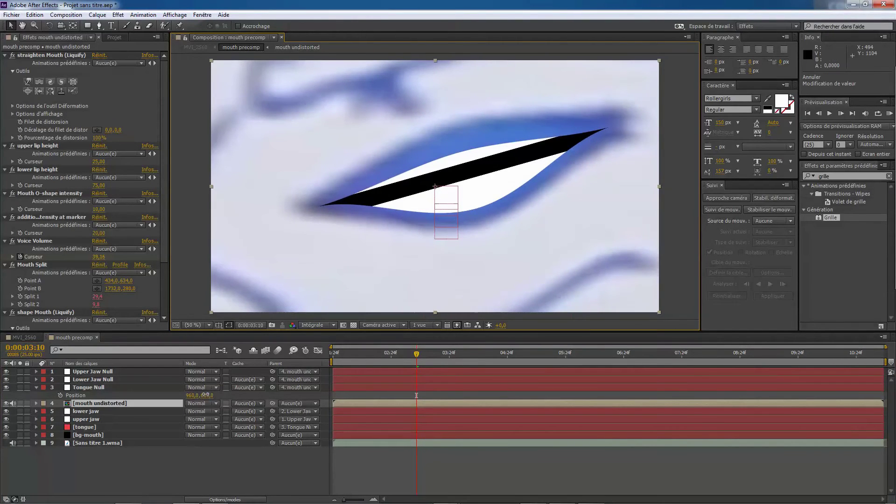
pyautogui.moveTo(205, 395); pyautogui.dragTo(201, 395)
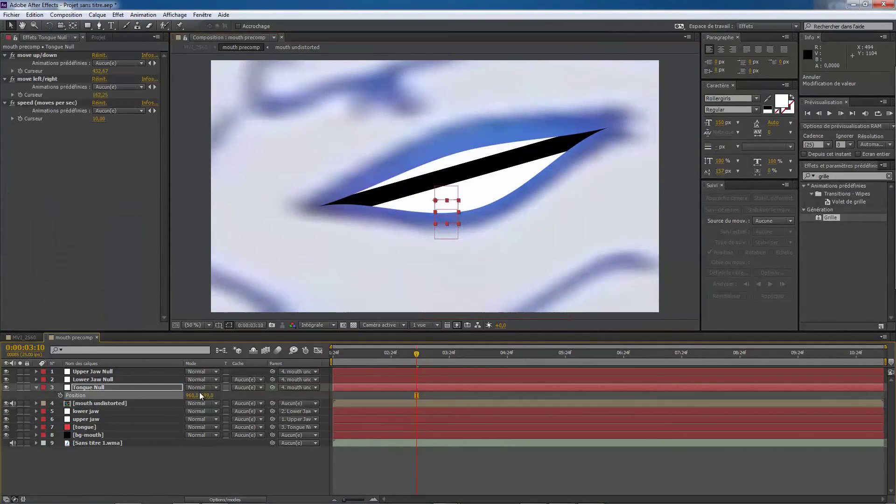
pyautogui.hotkey('ctrl', 'Down')
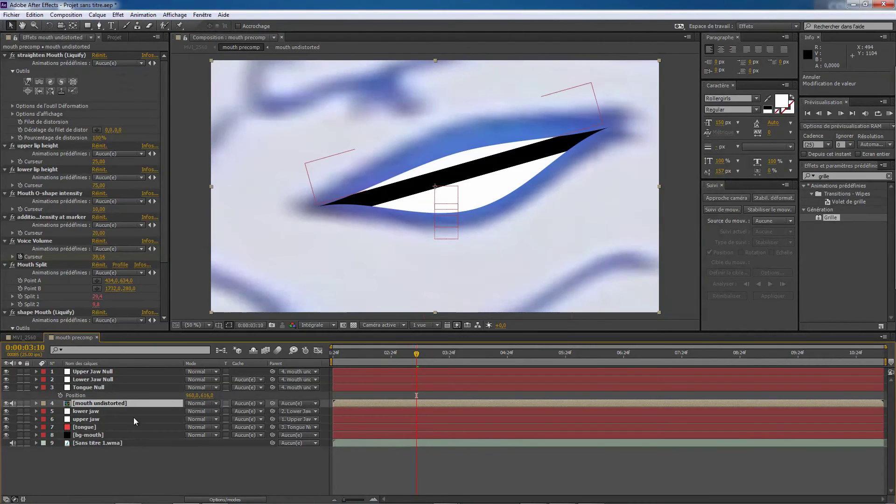
# - Move the lower jaw layer down to position 194, -29.5 and link it to Lower Jaw Null, checking the motion up to 0:00:05:10
pyautogui.click(88, 411)
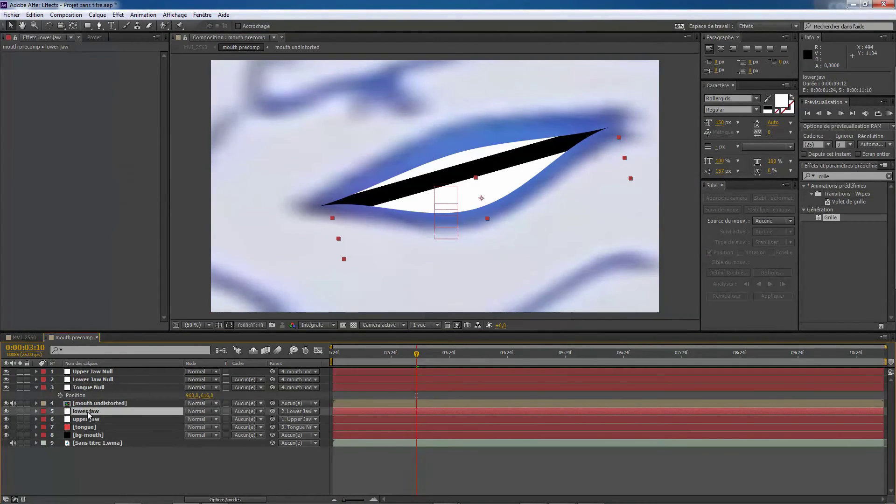
pyautogui.moveTo(498, 192); pyautogui.dragTo(497, 202)
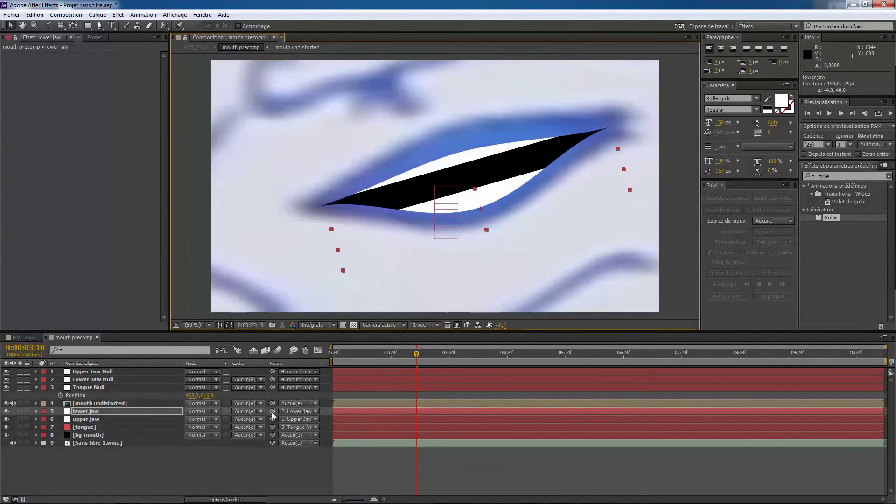
pyautogui.moveTo(272, 413); pyautogui.dragTo(97, 379)
pyautogui.moveTo(397, 354); pyautogui.dragTo(533, 353)
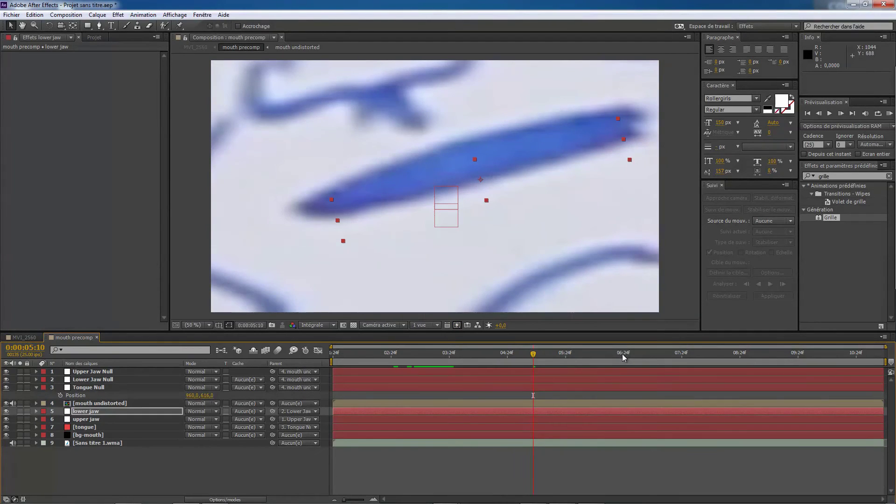
# - Examine the jaws at several moments between 0:00:06:23 and 0:00:10:18, ending at the open mouth at 0:00:02:18
pyautogui.click(621, 353)
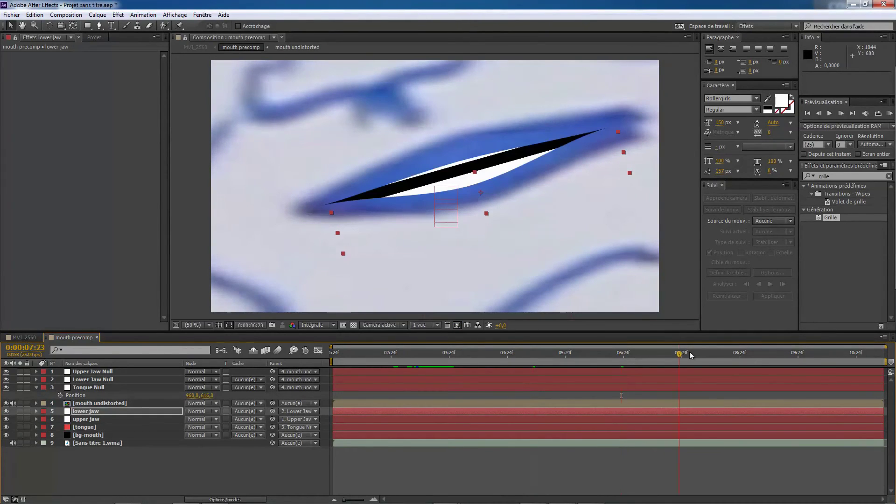
pyautogui.click(737, 353)
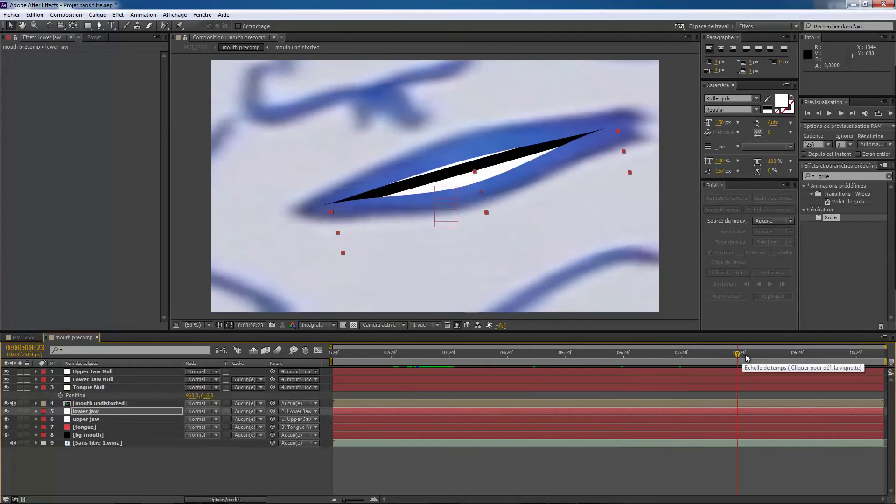
pyautogui.click(765, 353)
pyautogui.click(807, 354)
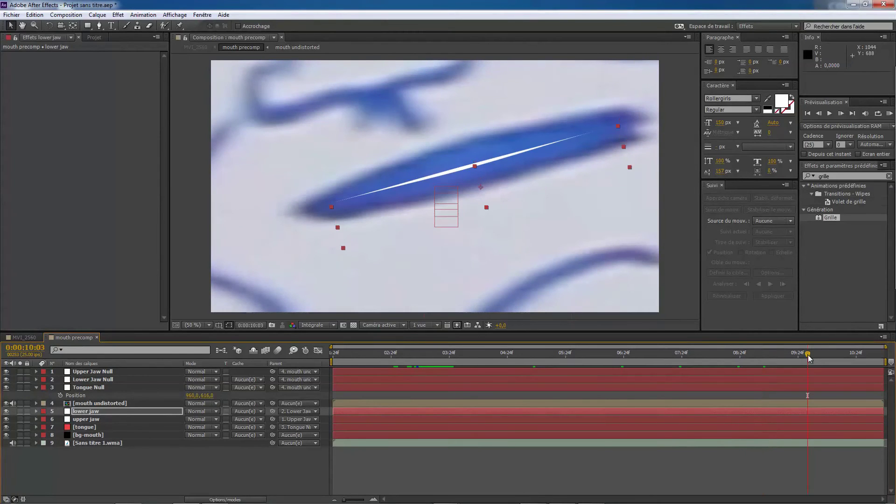
pyautogui.click(824, 354)
pyautogui.click(841, 354)
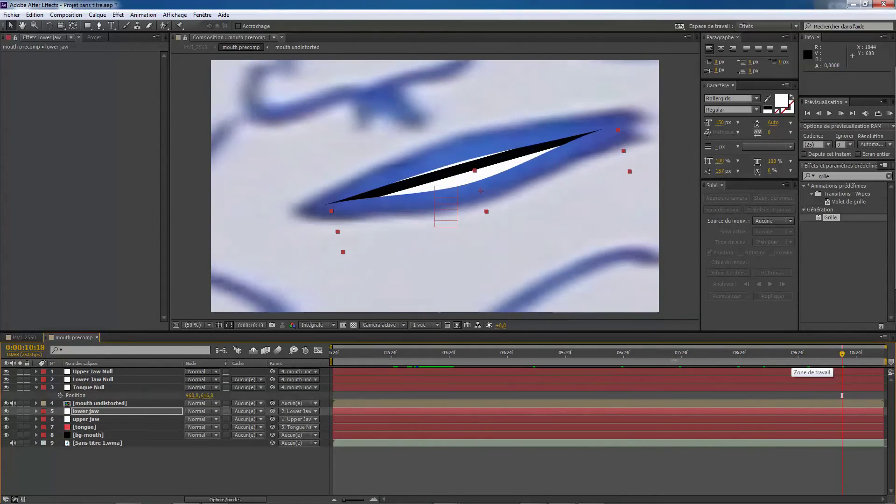
pyautogui.click(664, 354)
pyautogui.click(610, 354)
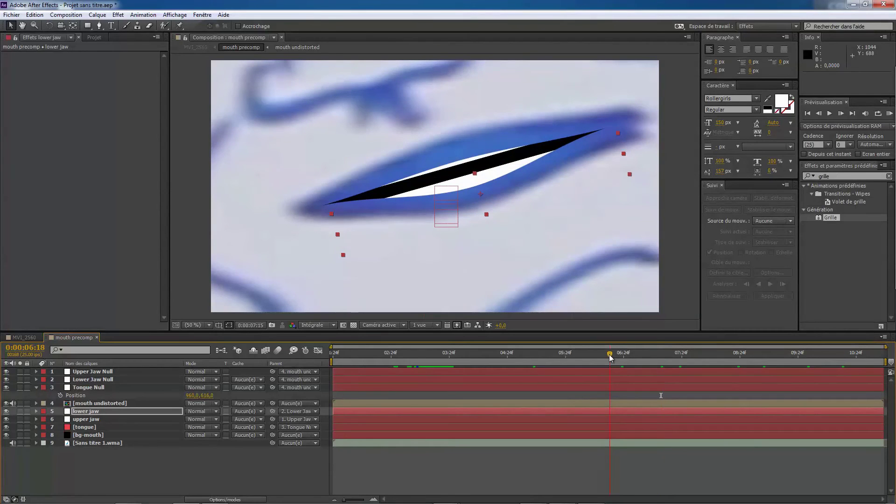
pyautogui.click(370, 355)
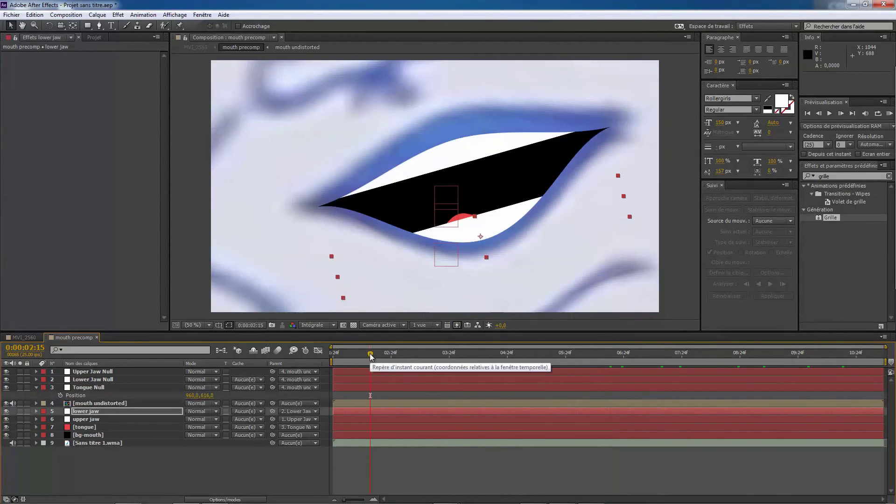
pyautogui.moveTo(370, 354); pyautogui.dragTo(377, 357)
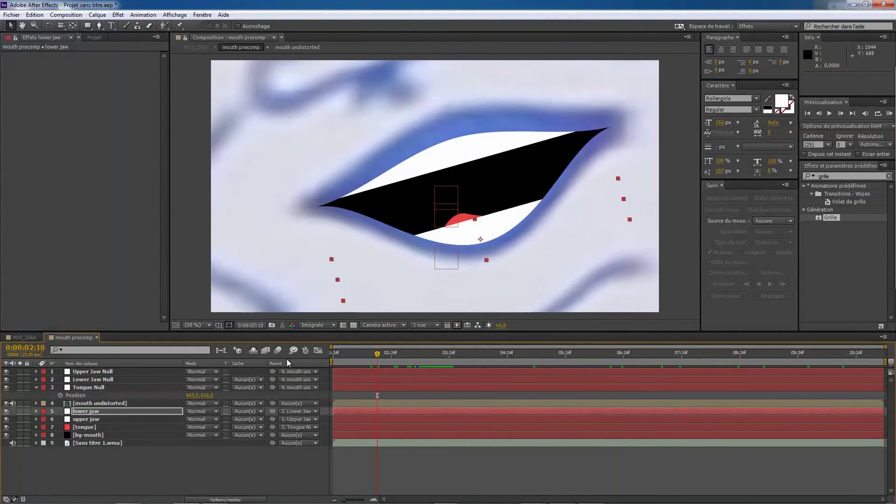
# - Try raising the tongue layer to position 49.9, 2.6 at 0:00:02:18, checking the mouth motion up to 0:00:04:24
pyautogui.click(99, 386)
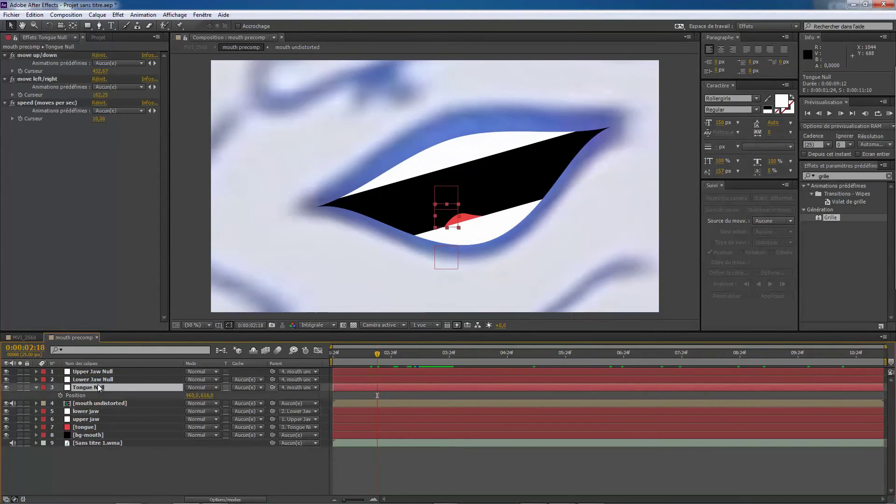
pyautogui.click(88, 427)
pyautogui.moveTo(469, 227); pyautogui.dragTo(472, 209)
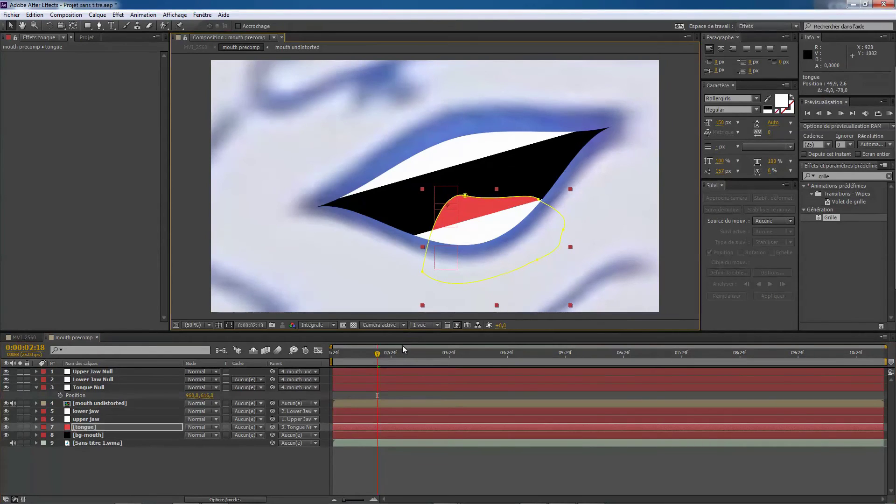
pyautogui.moveTo(397, 354); pyautogui.dragTo(468, 356)
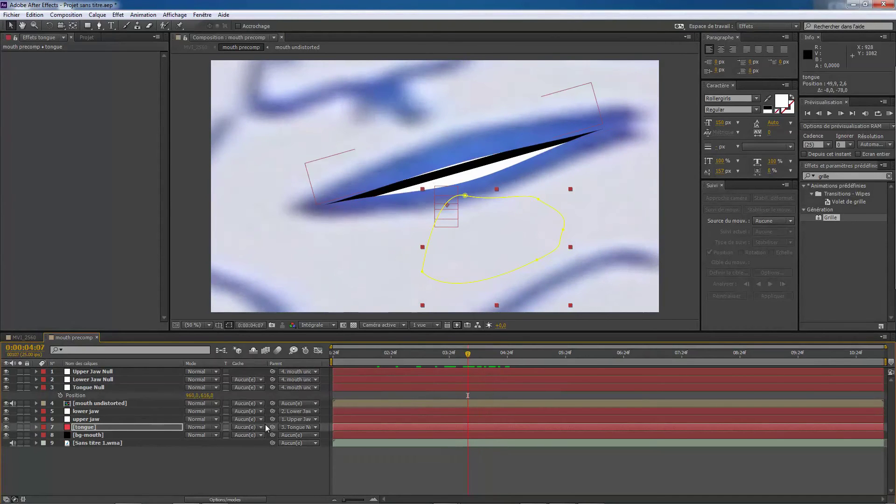
pyautogui.moveTo(273, 427); pyautogui.dragTo(152, 393)
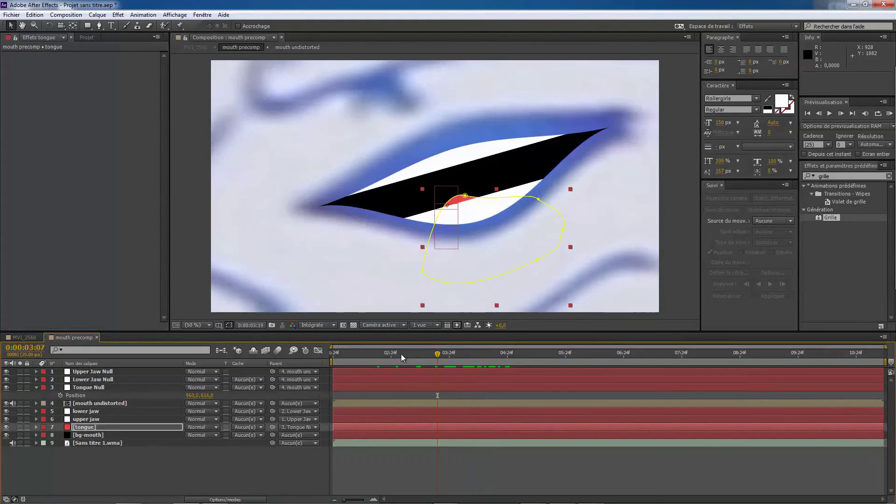
pyautogui.moveTo(401, 354); pyautogui.dragTo(508, 353)
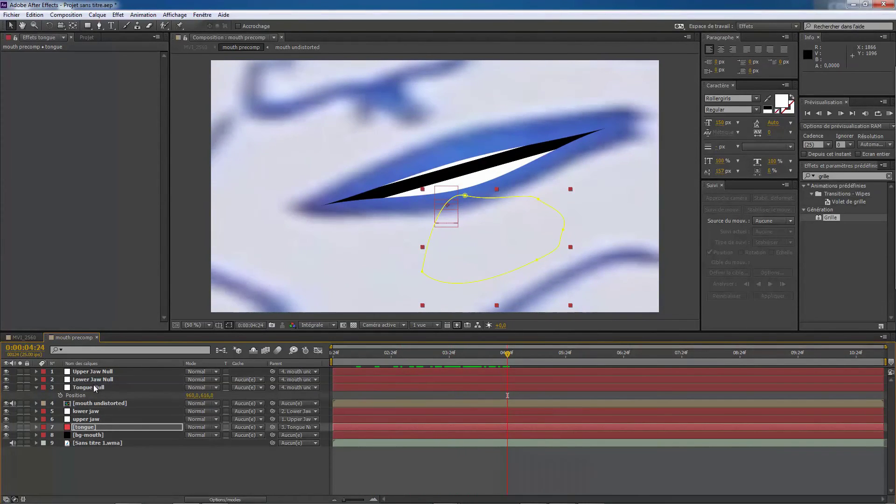
# - Collapse the Tongue Null's properties and check the mouth with that null selected up to 0:00:06:03
pyautogui.click(36, 387)
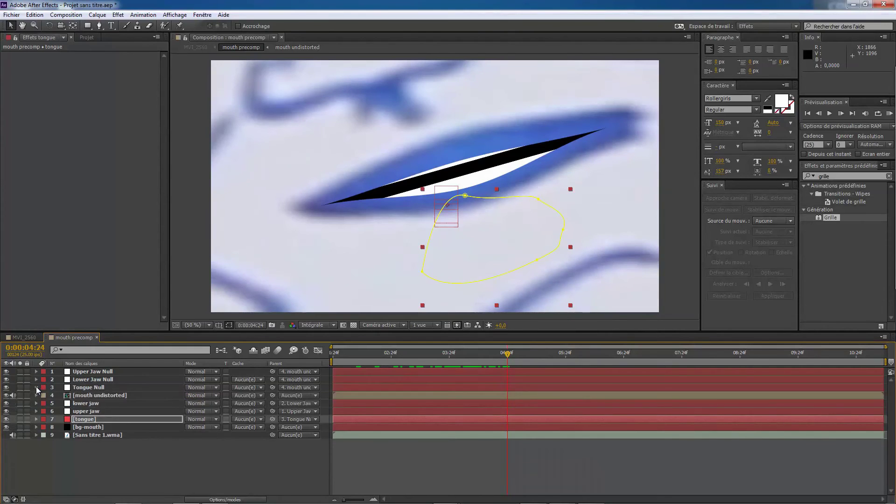
pyautogui.click(36, 387)
pyautogui.click(35, 387)
pyautogui.click(102, 387)
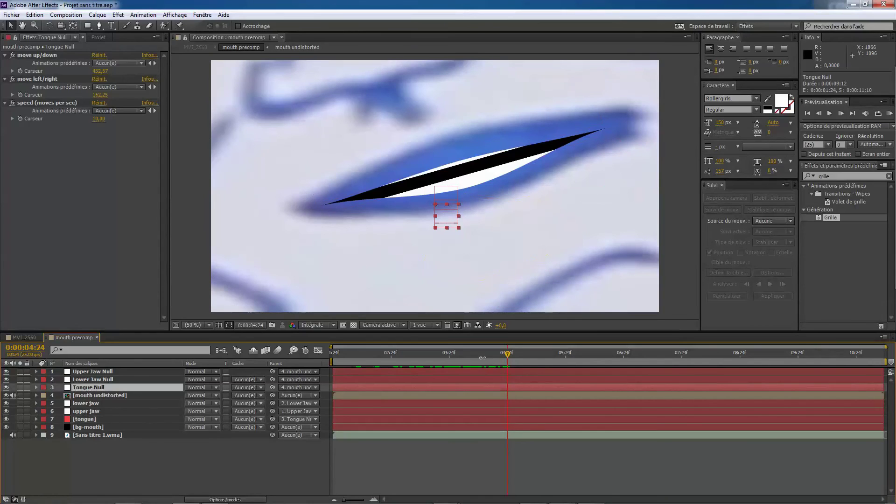
pyautogui.moveTo(509, 355); pyautogui.dragTo(575, 352)
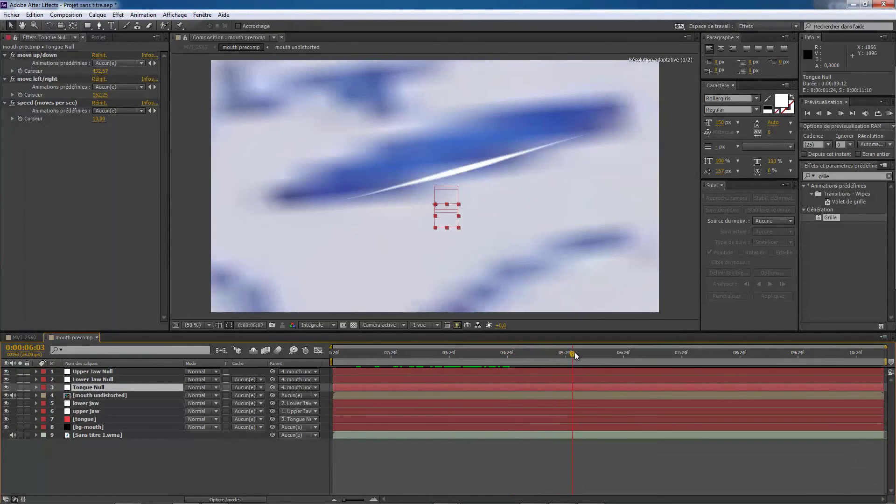
# - Undo the tongue layer's move and the last parent link, checking the tongue and lower jaw around 0:00:04:03
pyautogui.hotkey('ctrl', 'z')
pyautogui.hotkey('ctrl', 'z')
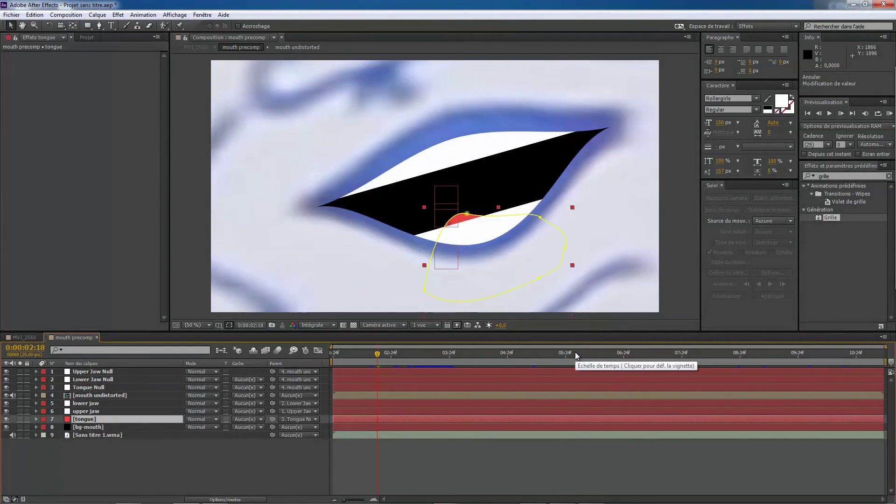
pyautogui.hotkey('ctrl', 'z')
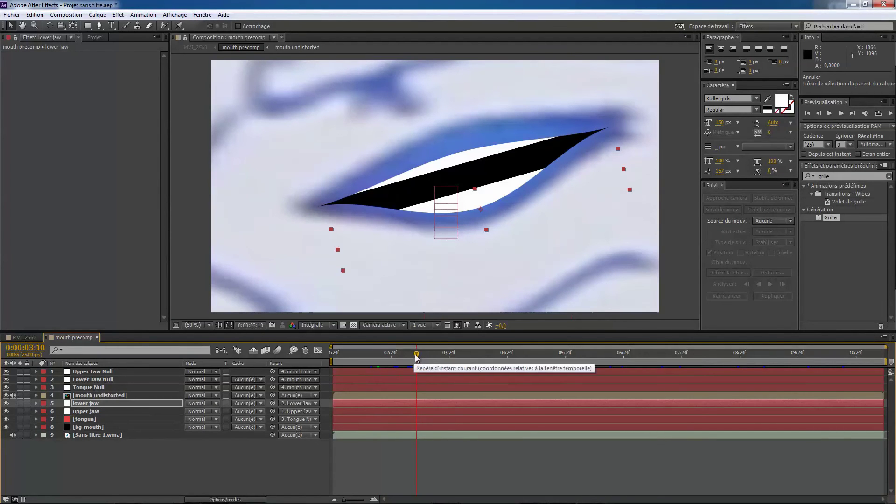
pyautogui.moveTo(417, 358); pyautogui.dragTo(458, 356)
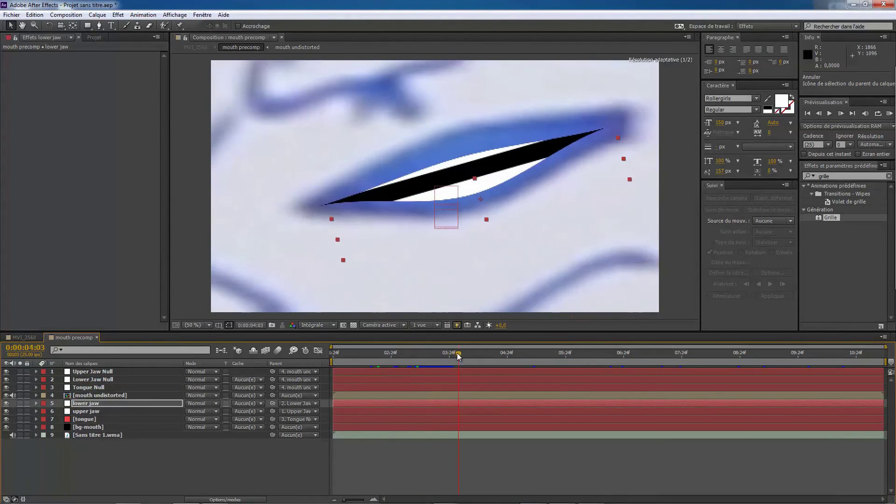
pyautogui.click(92, 419)
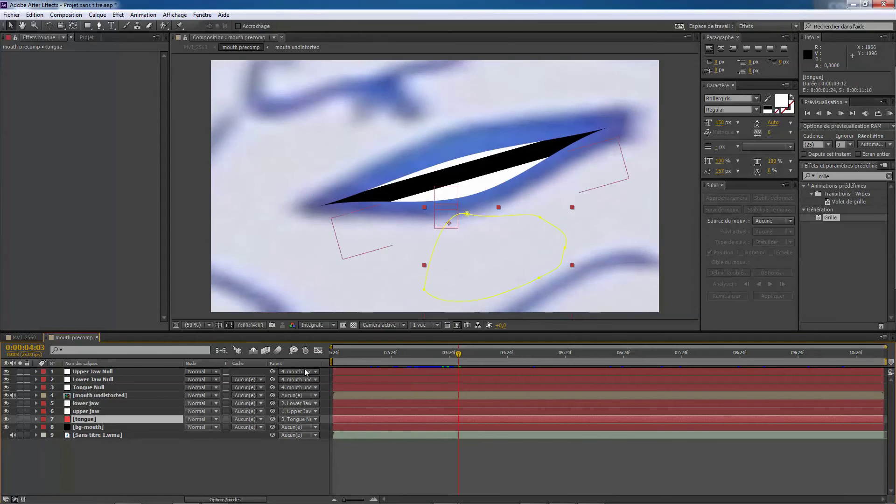
pyautogui.moveTo(459, 357); pyautogui.dragTo(483, 353)
# - Undo the Tongue Null animation change, the jaw moves and links, and the upper jaw's visibility change, checking the mouth at 0:00:04:13
pyautogui.hotkey('ctrl', 'z')
pyautogui.hotkey('ctrl', 'z')
pyautogui.hotkey('ctrl', 'z')
pyautogui.hotkey('ctrl', 'z')
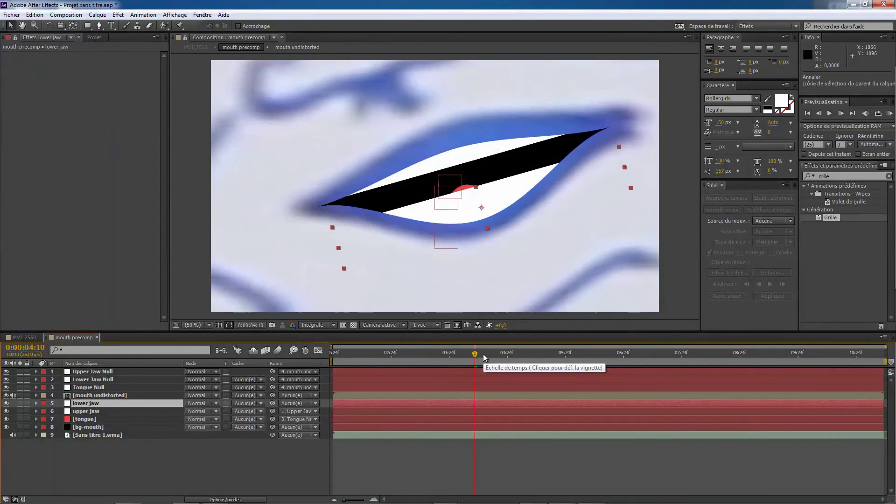
pyautogui.hotkey('ctrl', 'z')
pyautogui.hotkey('ctrl', 'z')
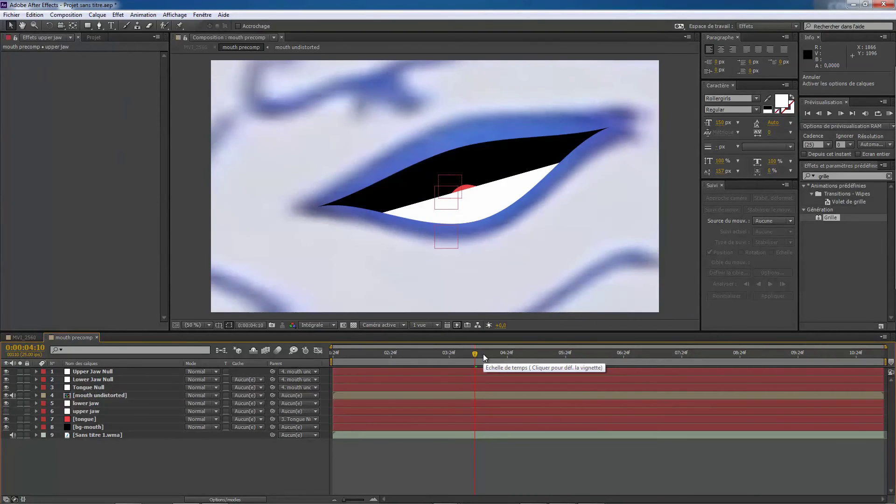
pyautogui.moveTo(472, 356); pyautogui.dragTo(482, 357)
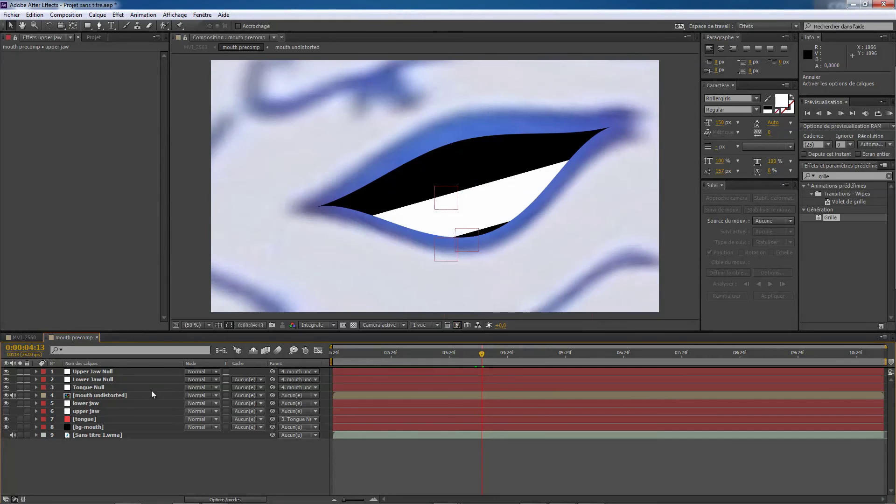
# - Make the upper jaw layer visible again, toggling its visibility to tell it apart from the lower jaw
pyautogui.click(91, 373)
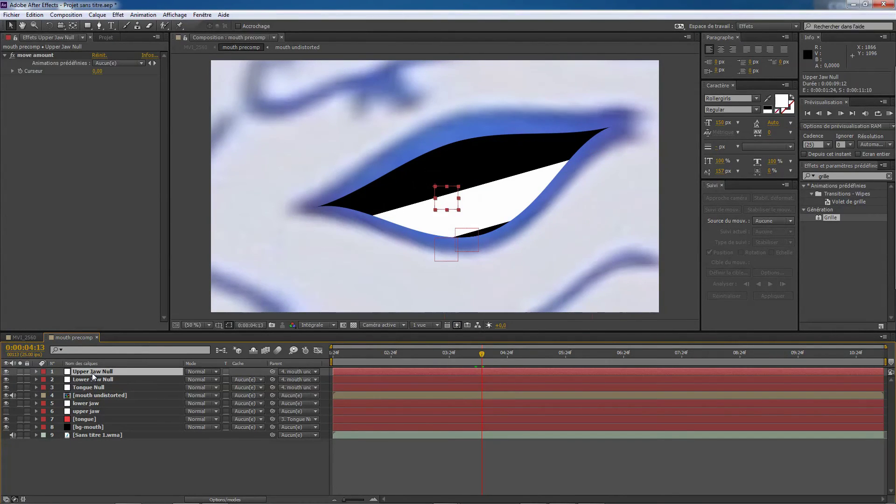
pyautogui.click(89, 403)
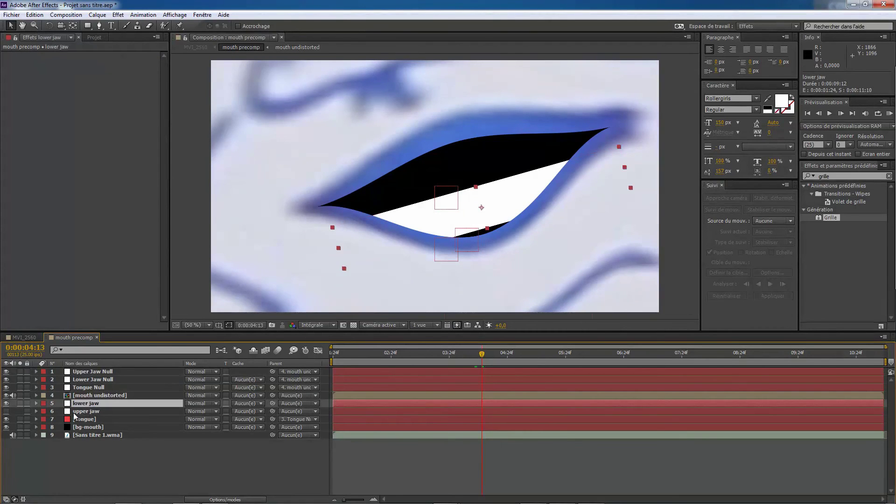
pyautogui.click(6, 412)
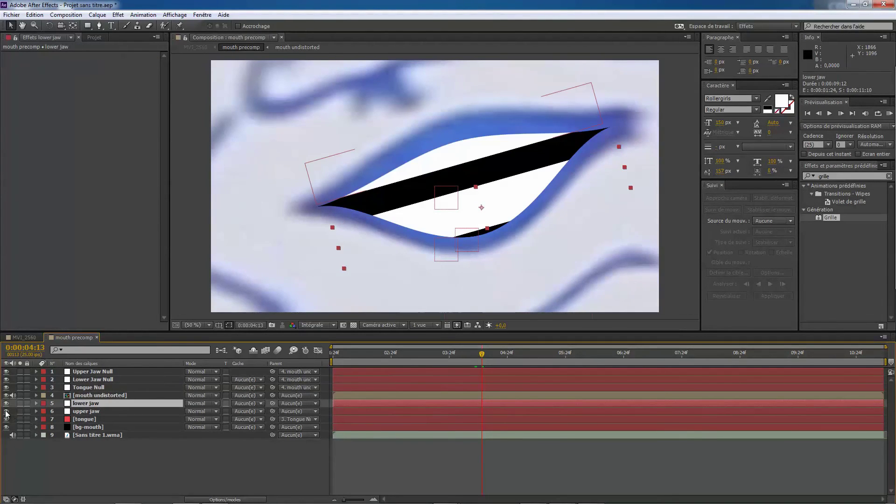
pyautogui.click(77, 413)
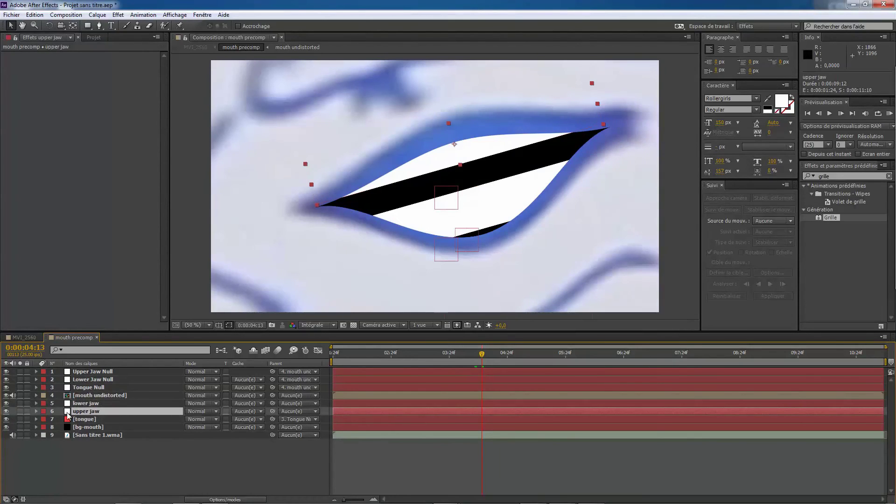
pyautogui.click(6, 412)
pyautogui.click(5, 412)
# - Move the lower jaw layer down to position 1150, 714 and check it against the tongue at 0:00:04:12
pyautogui.click(74, 404)
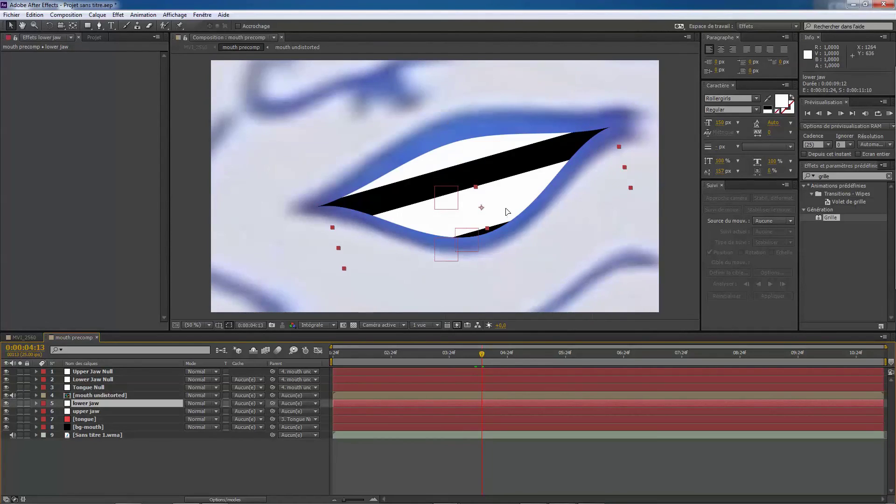
pyautogui.moveTo(508, 211); pyautogui.dragTo(505, 230)
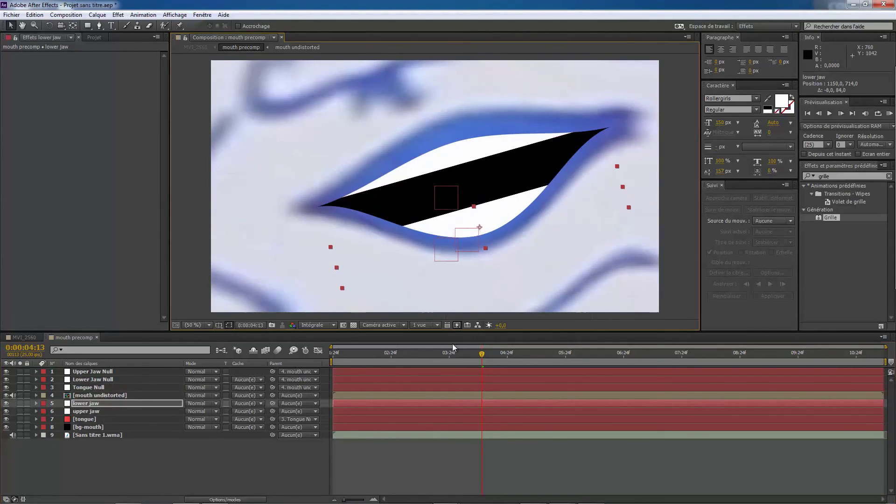
pyautogui.moveTo(446, 355); pyautogui.dragTo(479, 357)
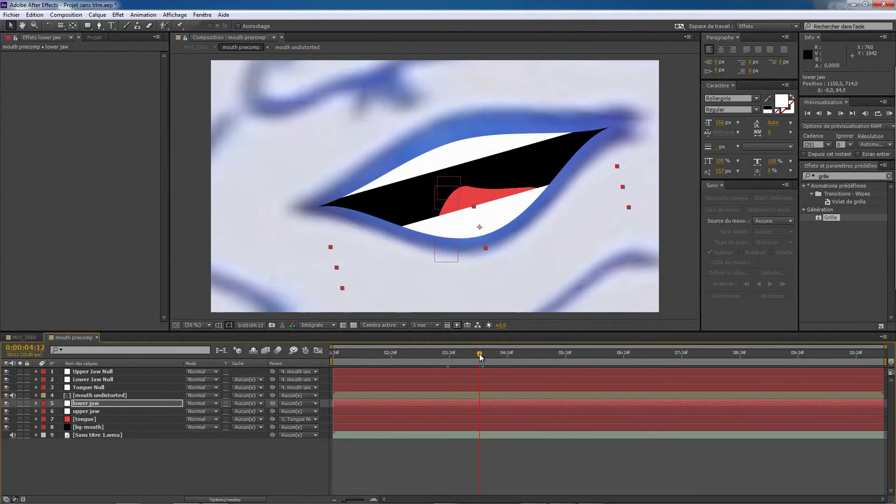
# - Move the tongue layer up and toward the mouth's centre to position -40.1, 20.6, checking the motion around 0:00:04:06
pyautogui.click(84, 419)
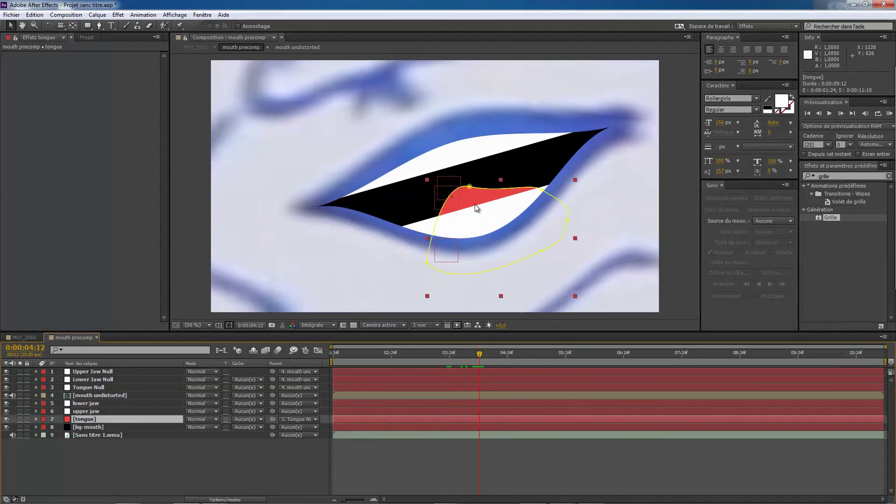
pyautogui.moveTo(473, 198); pyautogui.dragTo(450, 184)
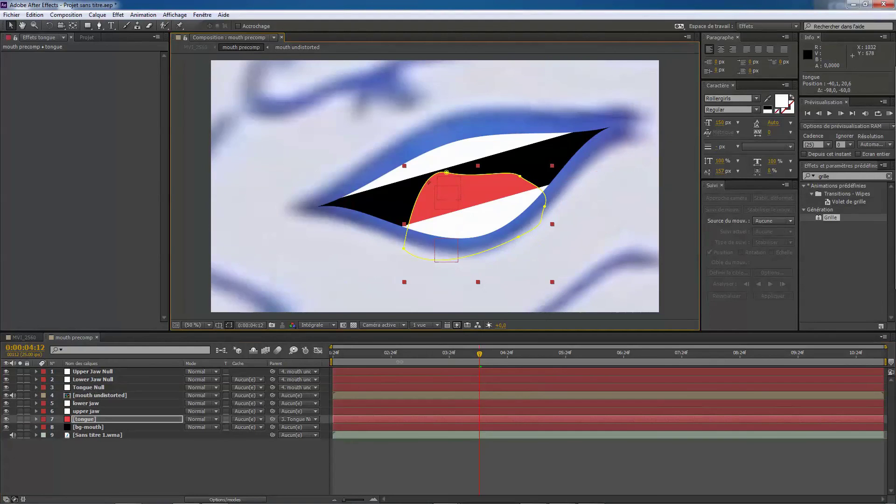
pyautogui.moveTo(423, 350); pyautogui.dragTo(466, 354)
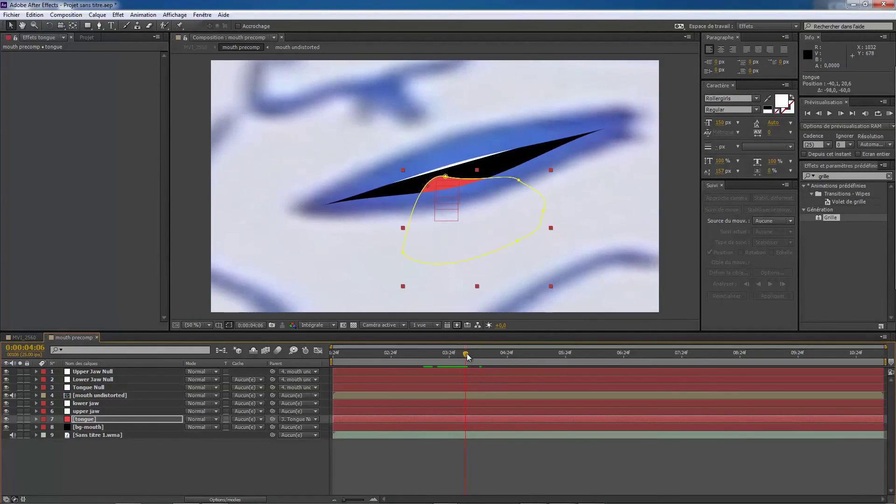
# - Parent the lower jaw layer to Lower Jaw Null with the mouth open at 0:00:04:12
pyautogui.click(93, 403)
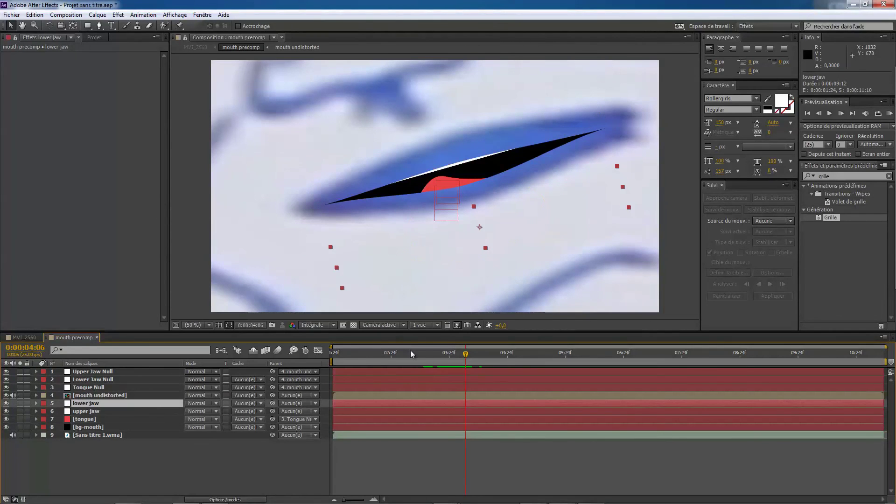
pyautogui.moveTo(467, 354); pyautogui.dragTo(480, 356)
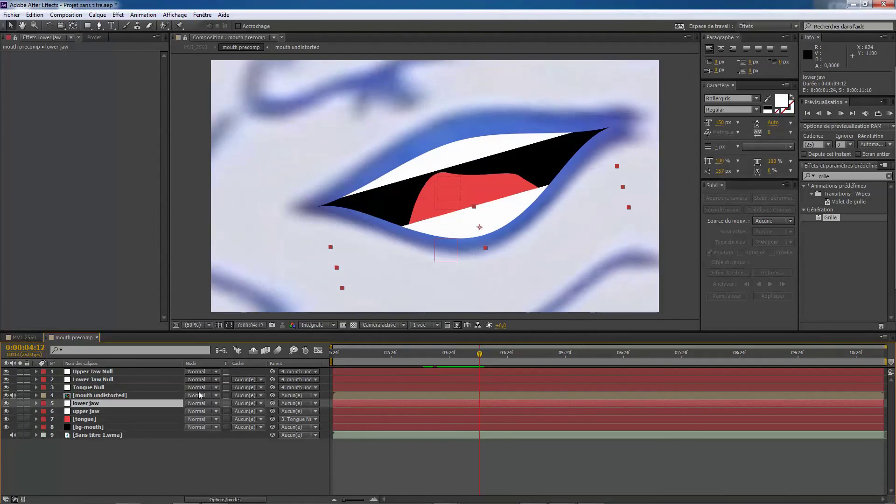
pyautogui.moveTo(272, 402); pyautogui.dragTo(161, 378)
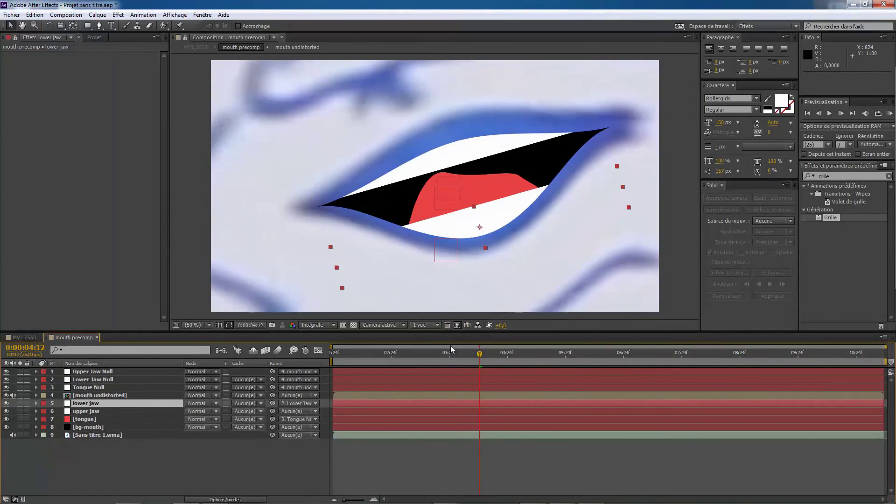
# - Check the jaw motion in the mouth precomp, and play a RAM preview of the MVI_2560 composition at the close-up view
pyautogui.moveTo(451, 348); pyautogui.dragTo(513, 352)
pyautogui.click(40, 336)
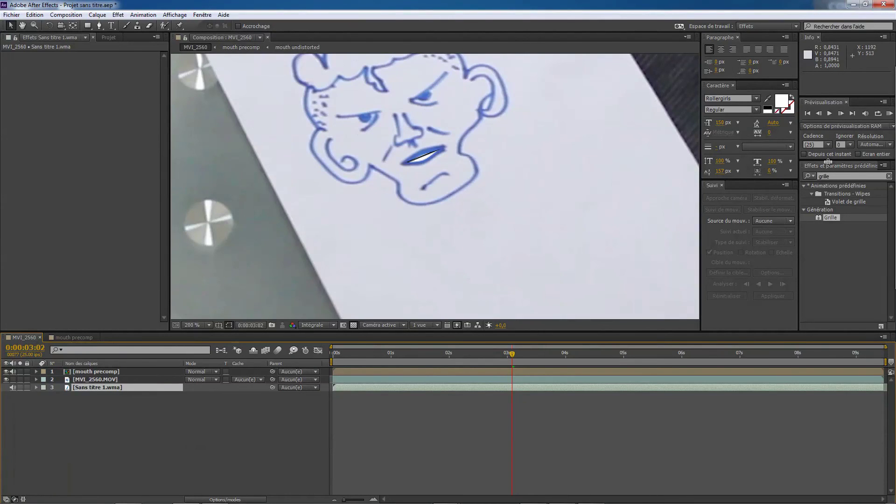
pyautogui.click(889, 114)
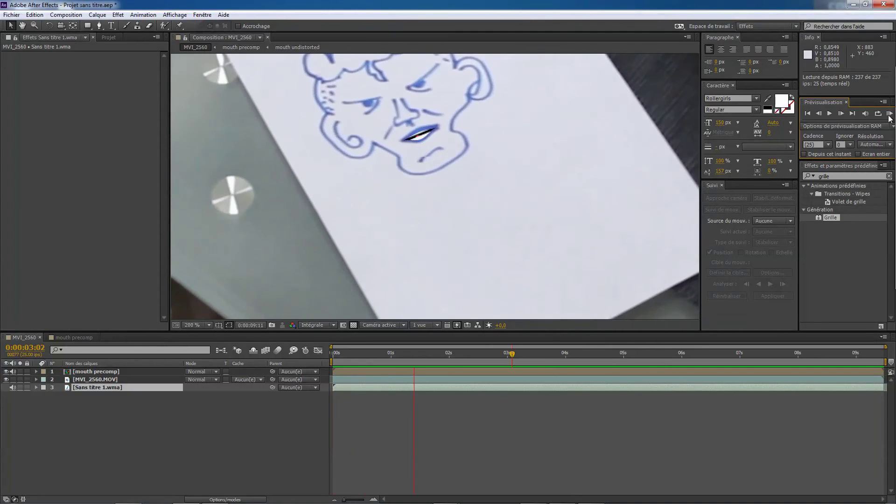
pyautogui.click(889, 114)
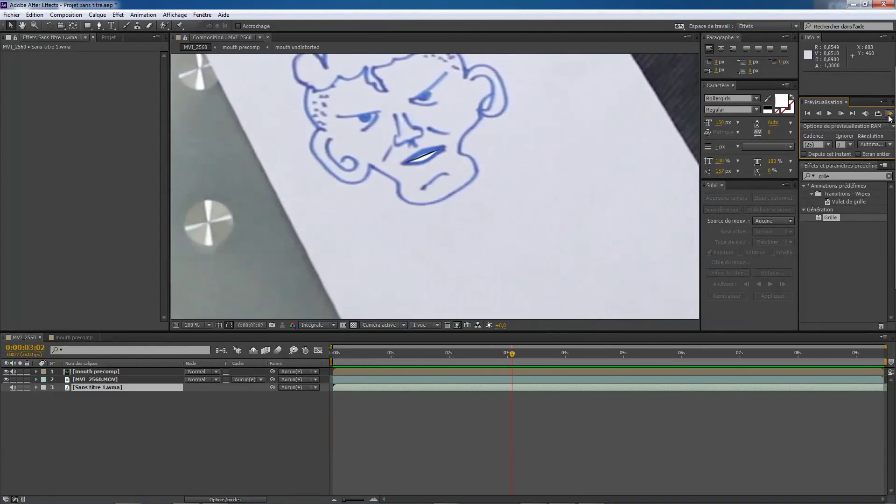
# - Fit the full MVI_2560 frame in the viewer and play the RAM preview of the whole shot
pyautogui.click(208, 325)
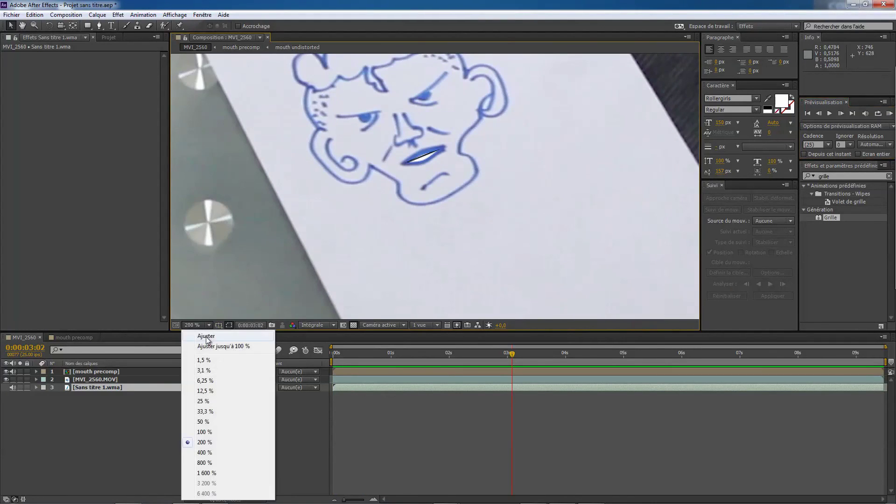
pyautogui.click(206, 336)
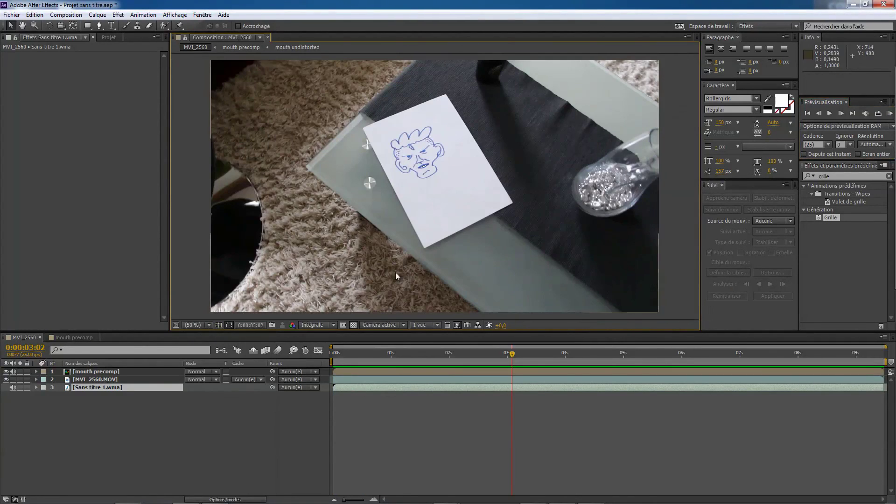
pyautogui.click(889, 114)
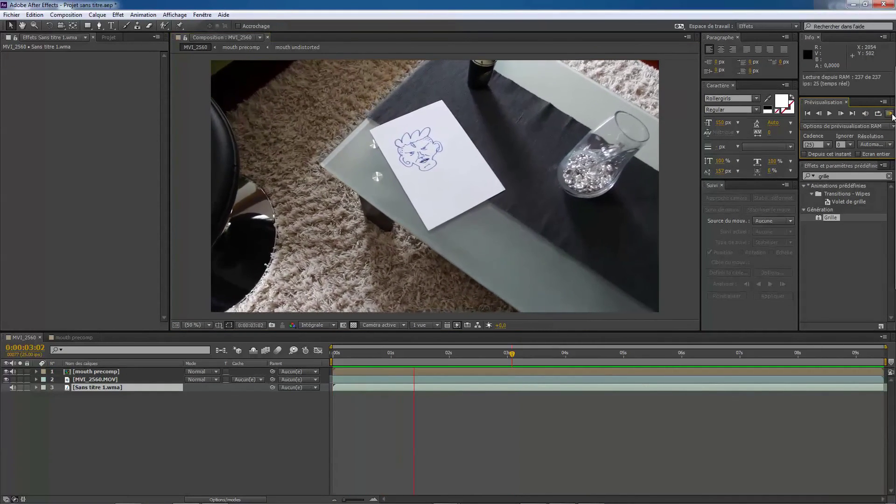